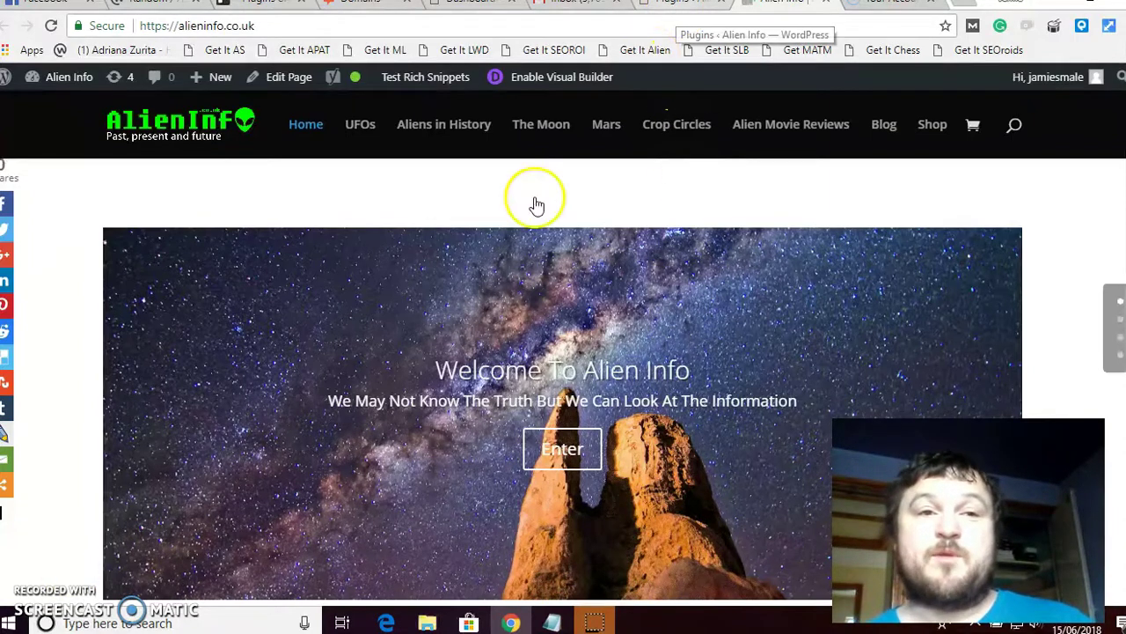
Search Add Plugins for 'auto affiliate links', correcting the misspelled 'affilate'.
{"action": "left_click", "coordinate": [677, 13]}
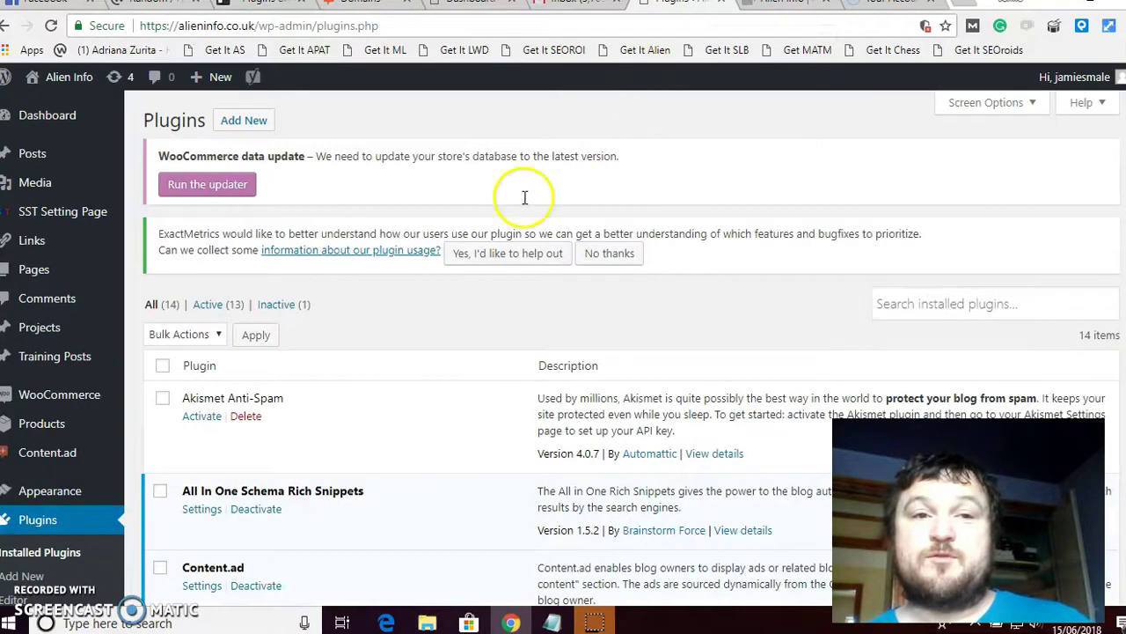
{"action": "left_click", "coordinate": [244, 130]}
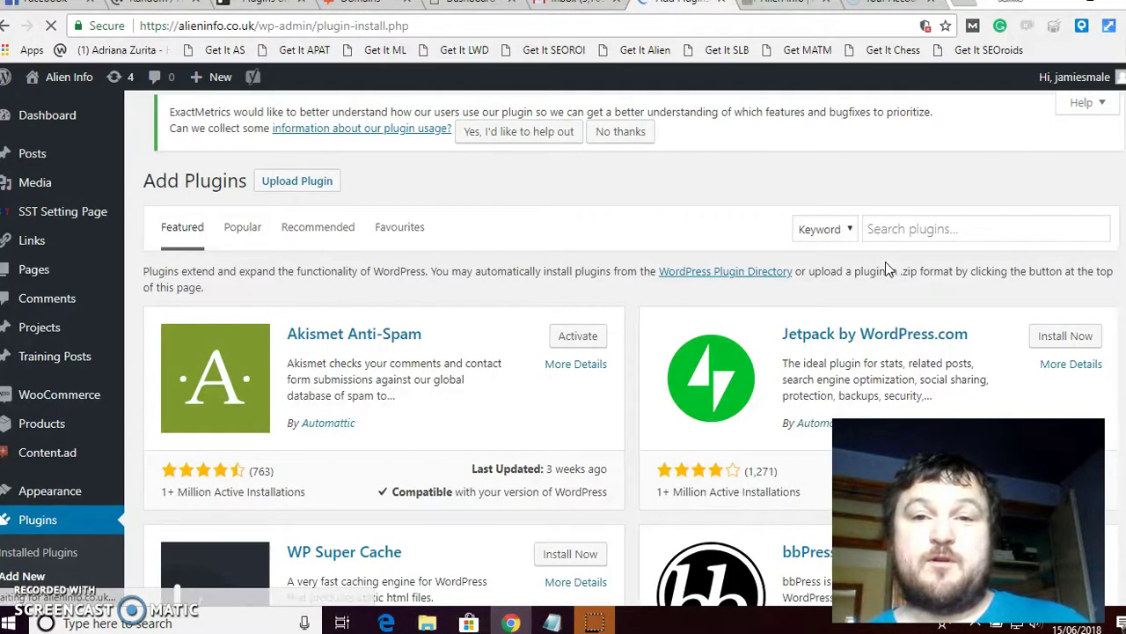
{"action": "left_click", "coordinate": [922, 231]}
{"action": "left_click", "coordinate": [926, 221]}
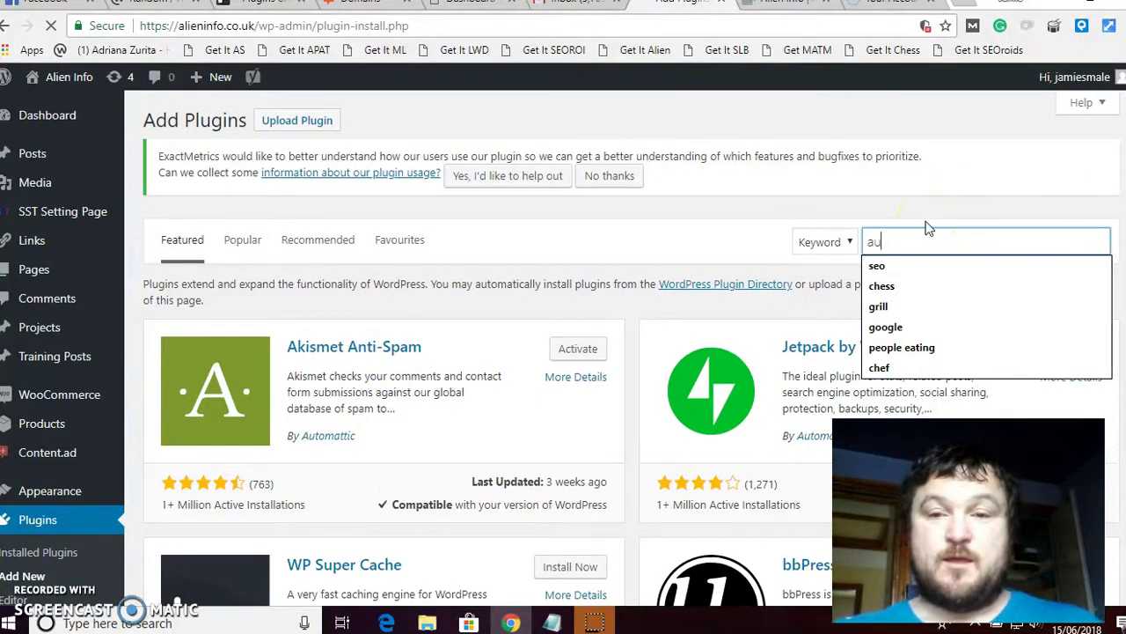
{"action": "type", "text": "auto "}
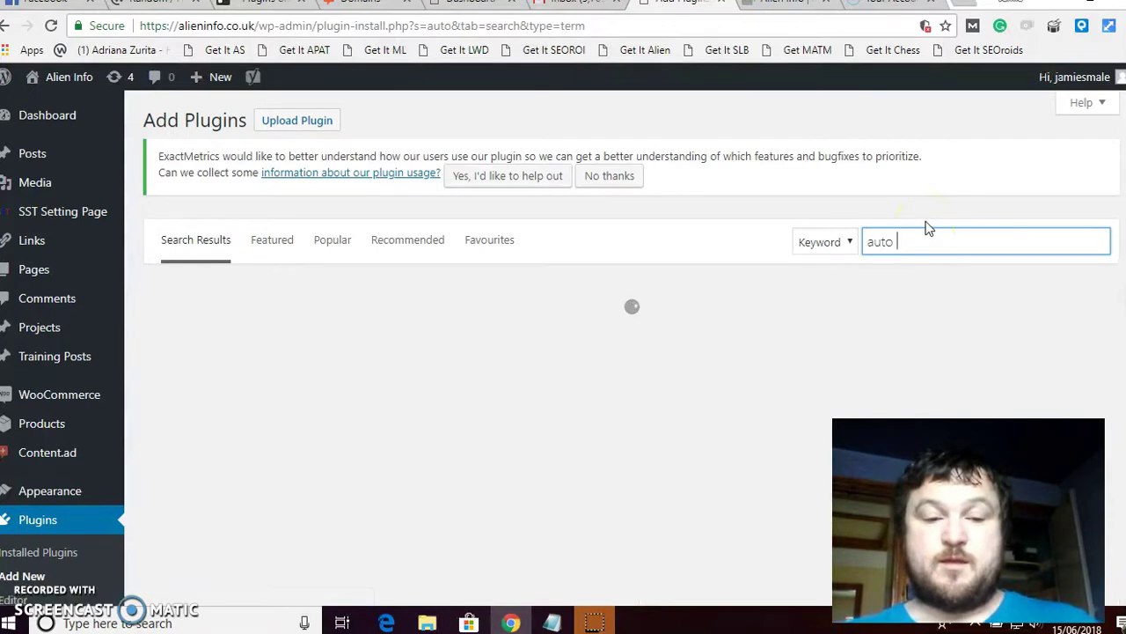
{"action": "type", "text": "affi"}
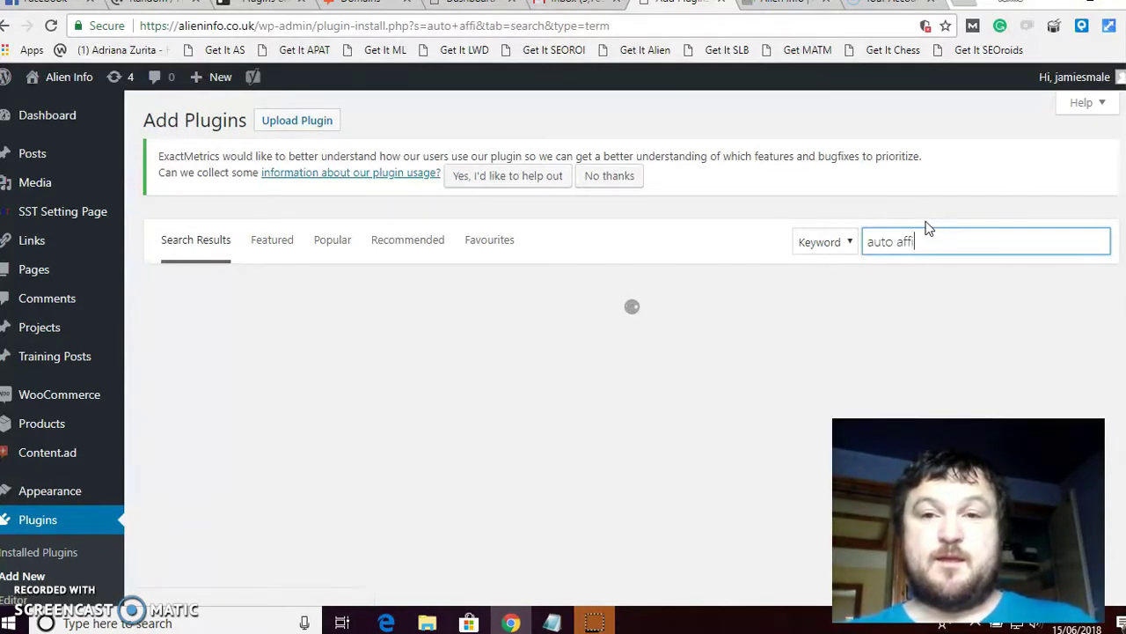
{"action": "type", "text": "late"}
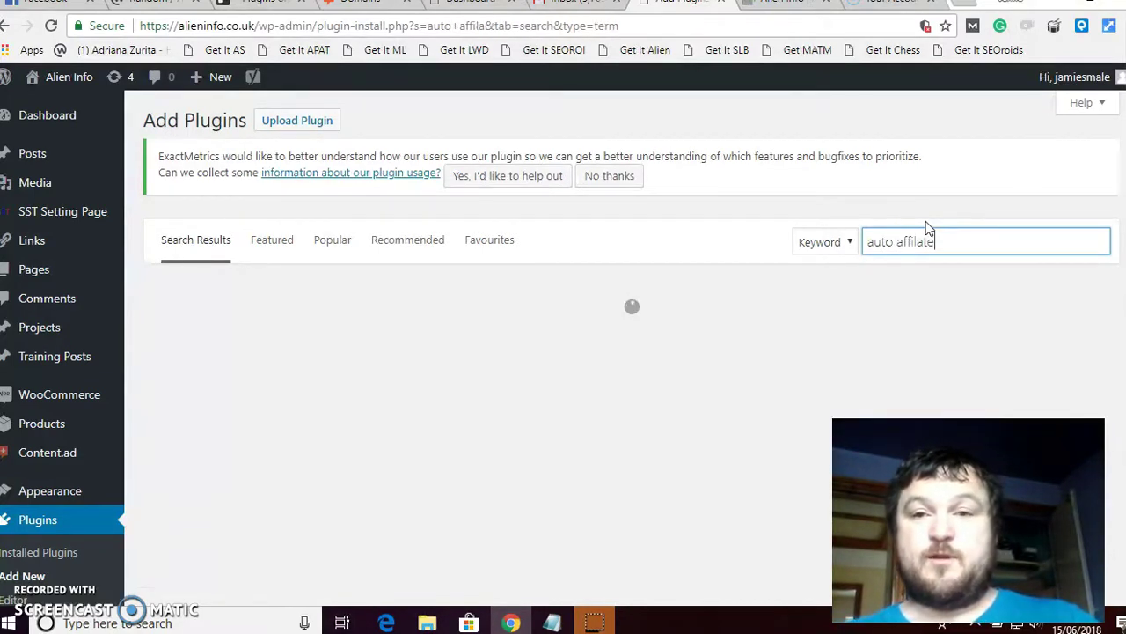
{"action": "type", "text": " links"}
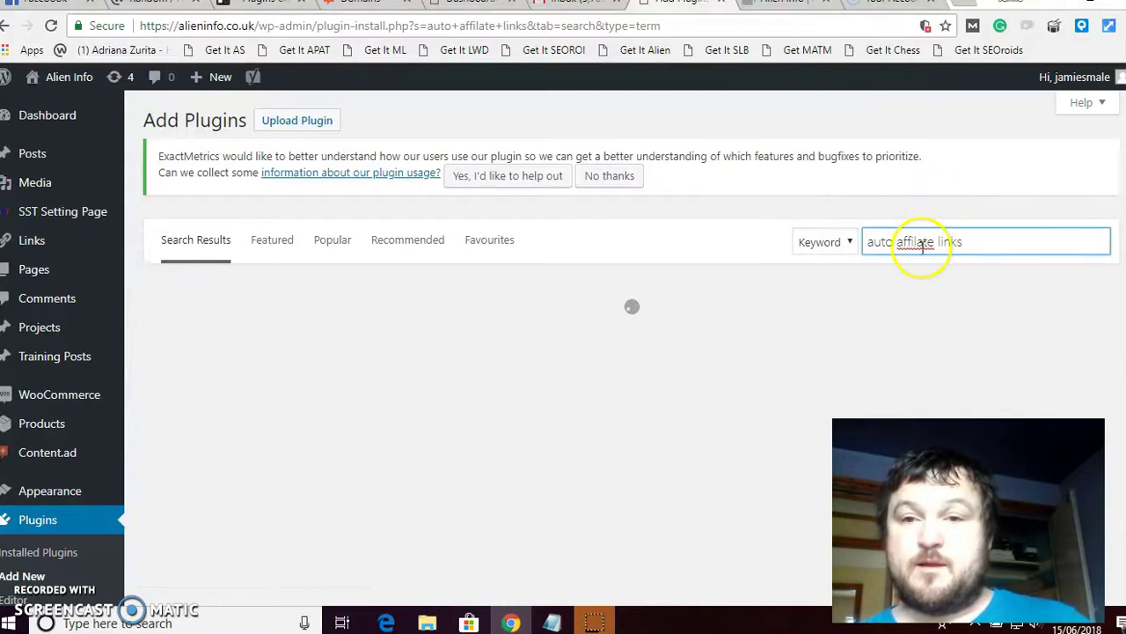
{"action": "left_click", "coordinate": [922, 244]}
{"action": "right_click", "coordinate": [922, 245]}
{"action": "left_click", "coordinate": [956, 257]}
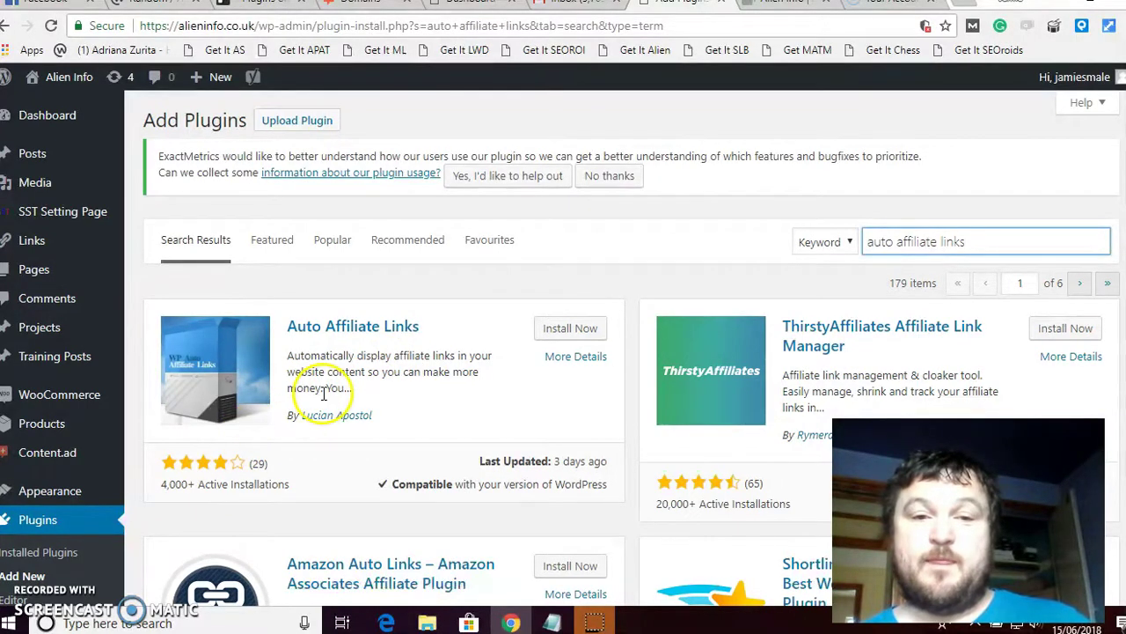
Install and activate the Auto Affiliate Links plugin.
{"action": "left_click", "coordinate": [585, 334]}
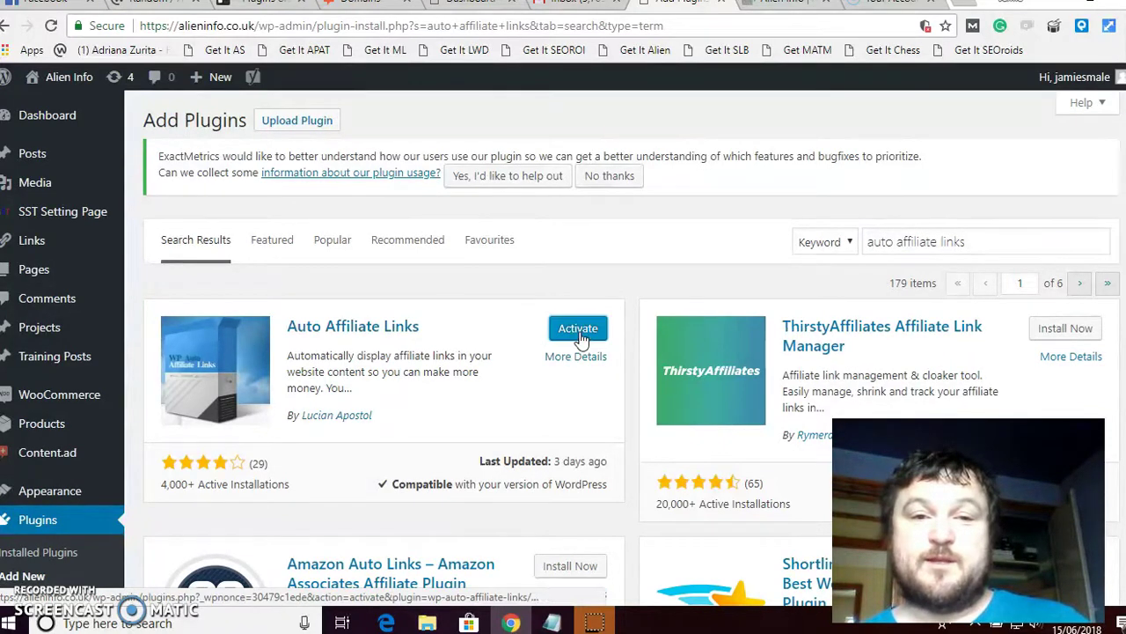
{"action": "left_click", "coordinate": [573, 339]}
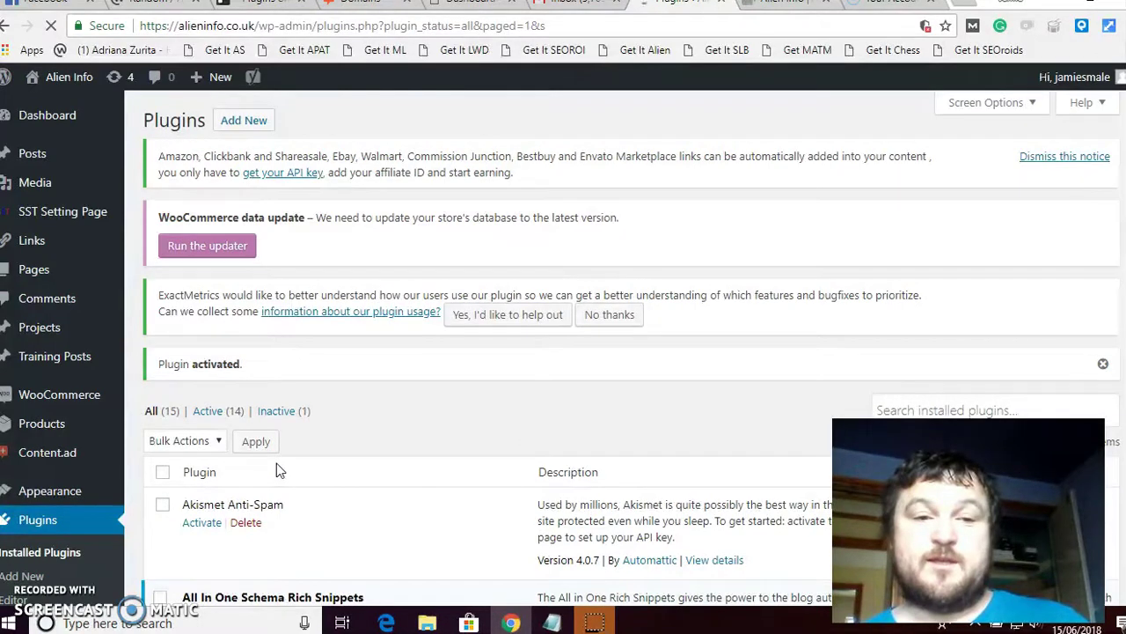
{"action": "scroll", "coordinate": [314, 464], "scroll_direction": "down", "scroll_amount": 5}
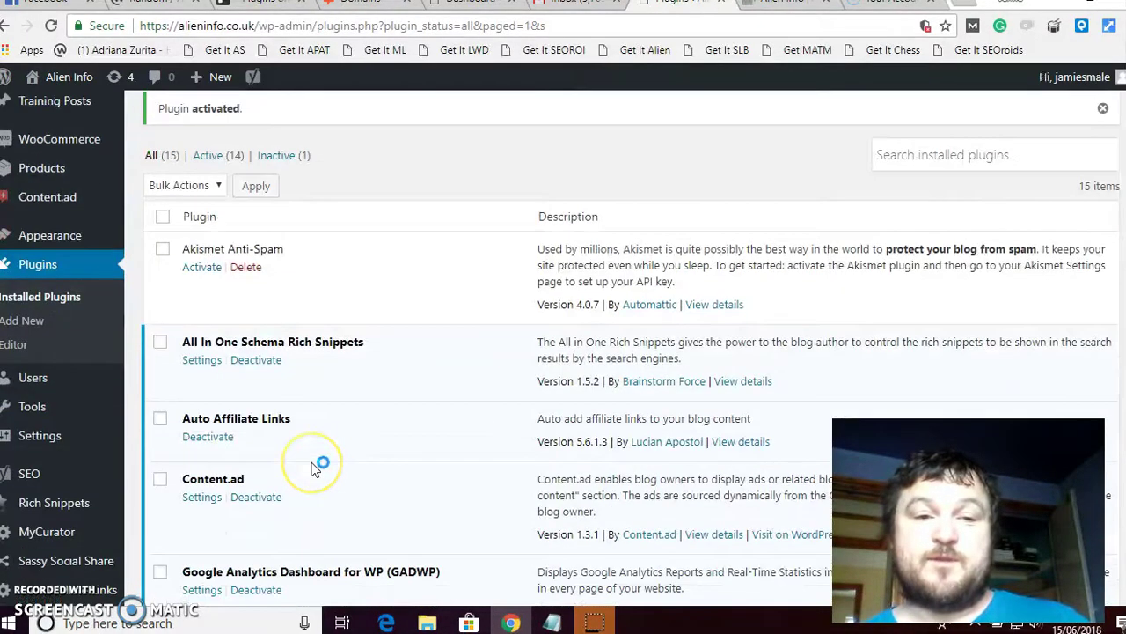
{"action": "scroll", "coordinate": [314, 467], "scroll_direction": "down", "scroll_amount": 1}
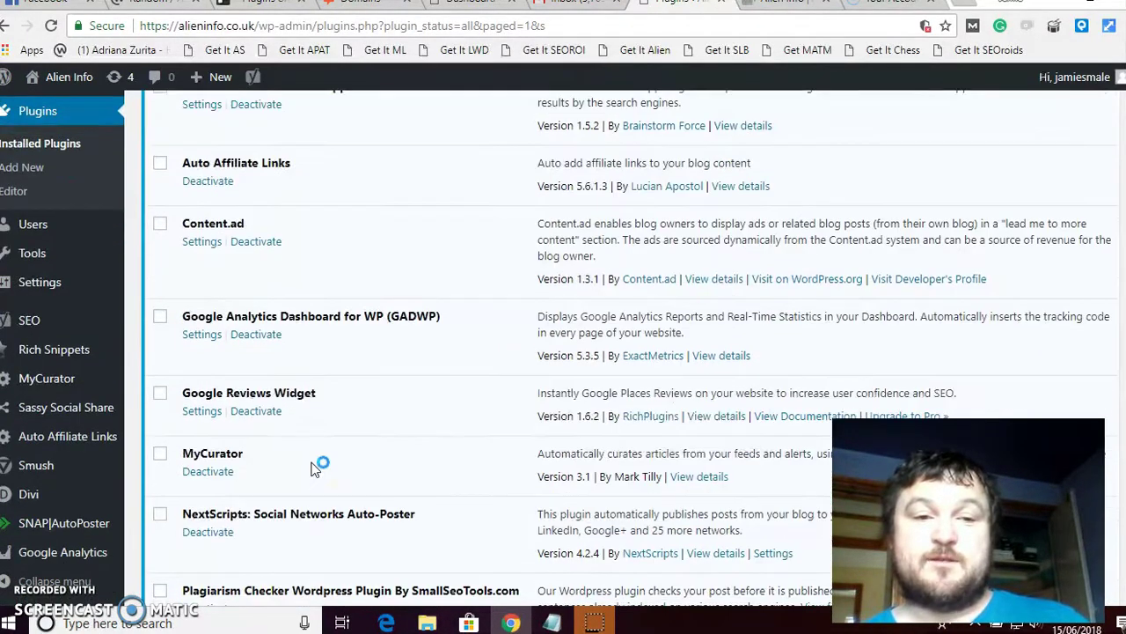
{"action": "scroll", "coordinate": [315, 466], "scroll_direction": "down", "scroll_amount": 3}
{"action": "scroll", "coordinate": [314, 468], "scroll_direction": "down", "scroll_amount": 1}
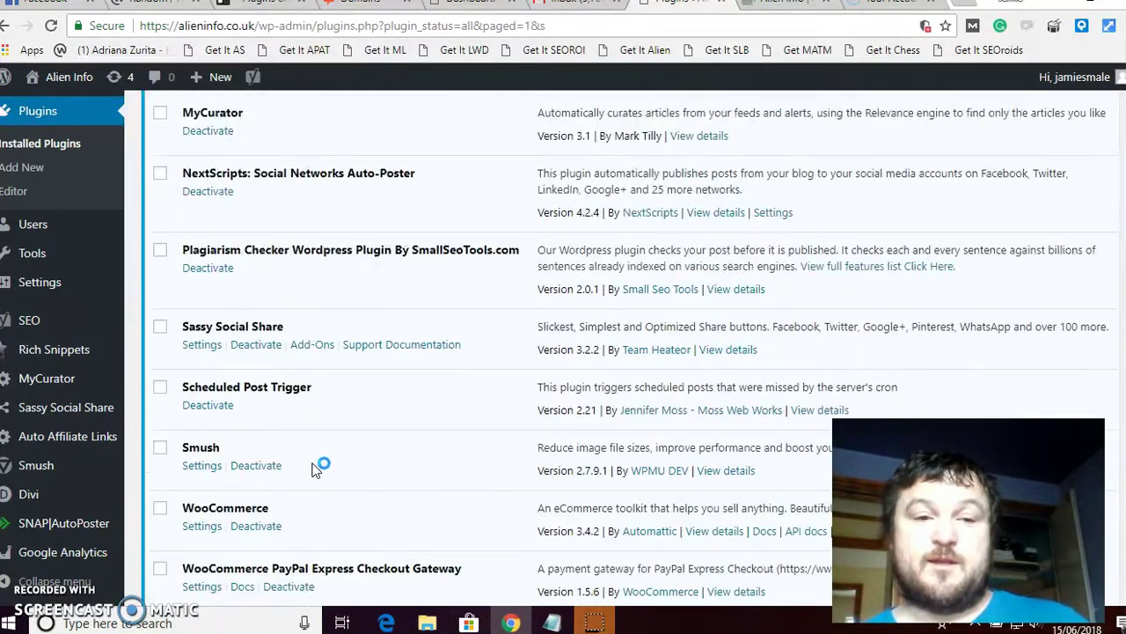
{"action": "scroll", "coordinate": [314, 471], "scroll_direction": "down", "scroll_amount": 3}
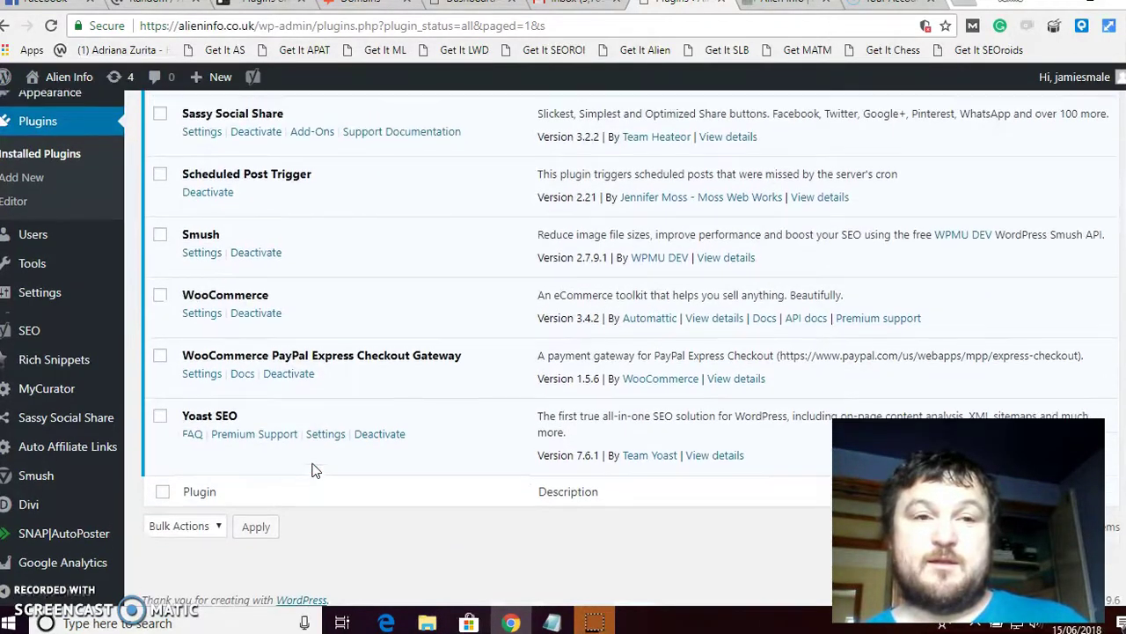
Scroll the Plugins list and bring up the new Auto Affiliate Links sidebar menu.
{"action": "scroll", "coordinate": [315, 471], "scroll_direction": "up", "scroll_amount": 2}
{"action": "scroll", "coordinate": [314, 471], "scroll_direction": "up", "scroll_amount": 2}
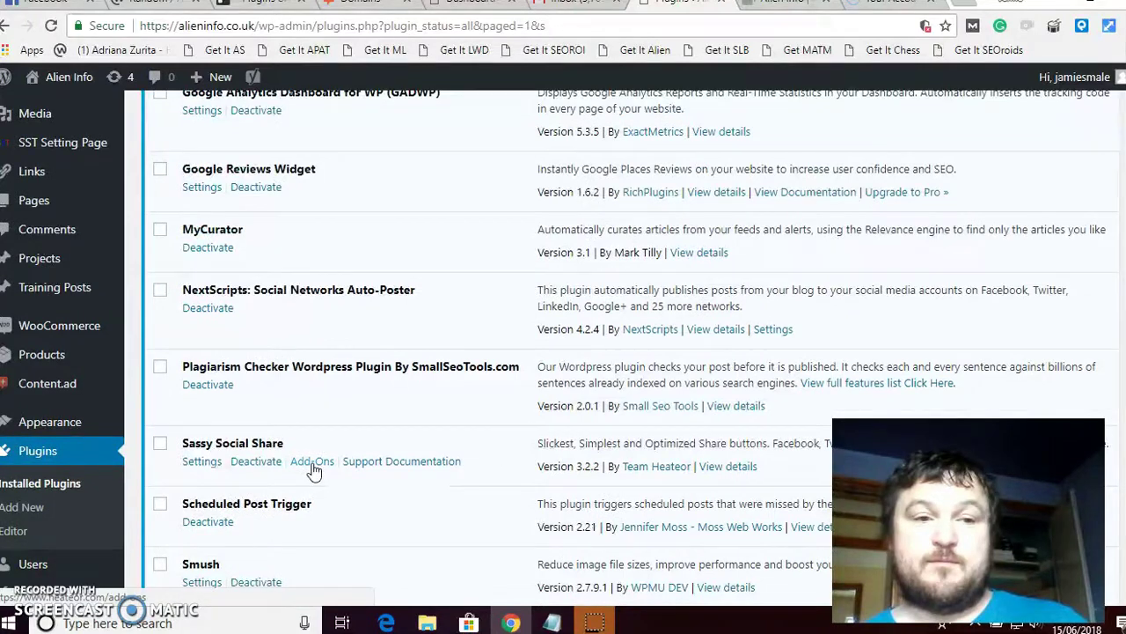
{"action": "scroll", "coordinate": [276, 466], "scroll_direction": "up", "scroll_amount": 1}
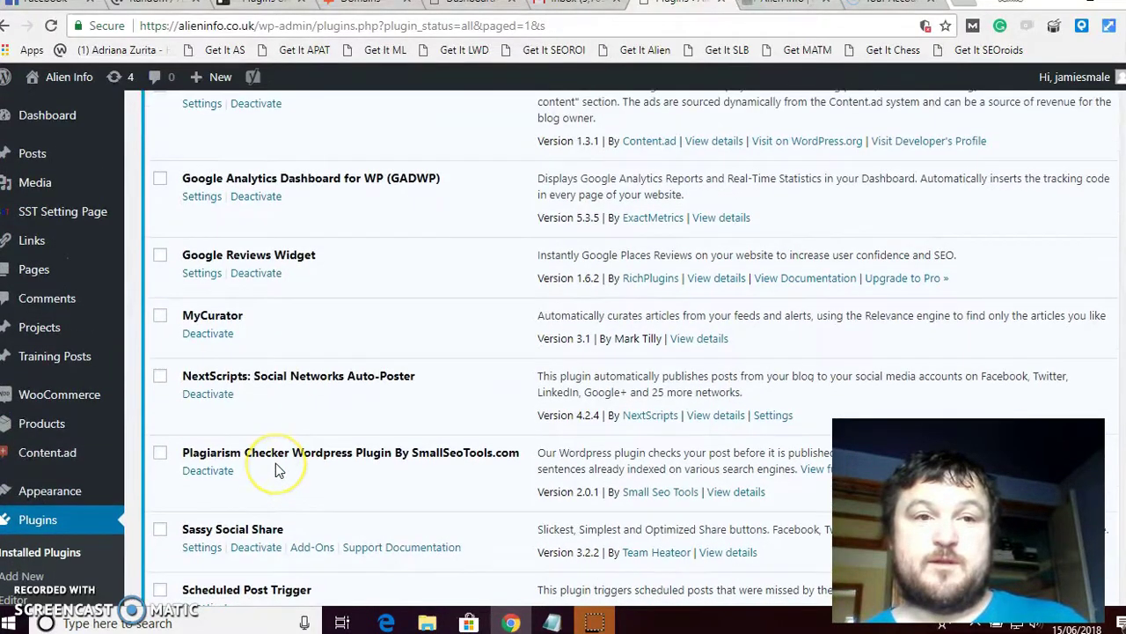
{"action": "scroll", "coordinate": [275, 462], "scroll_direction": "up", "scroll_amount": 2}
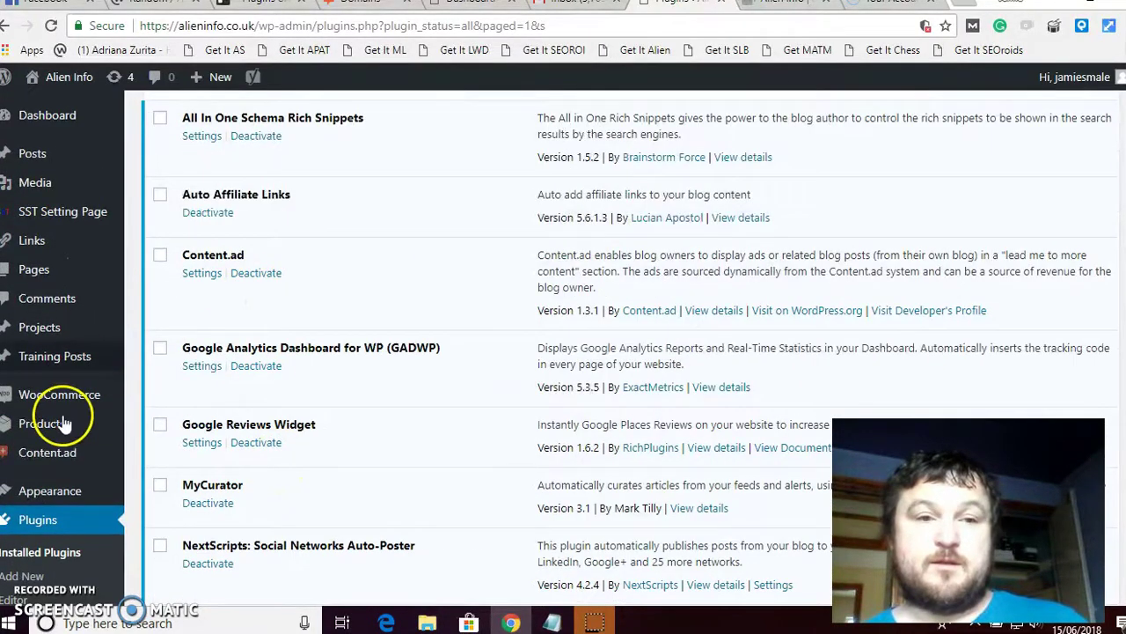
{"action": "scroll", "coordinate": [59, 440], "scroll_direction": "down", "scroll_amount": 1}
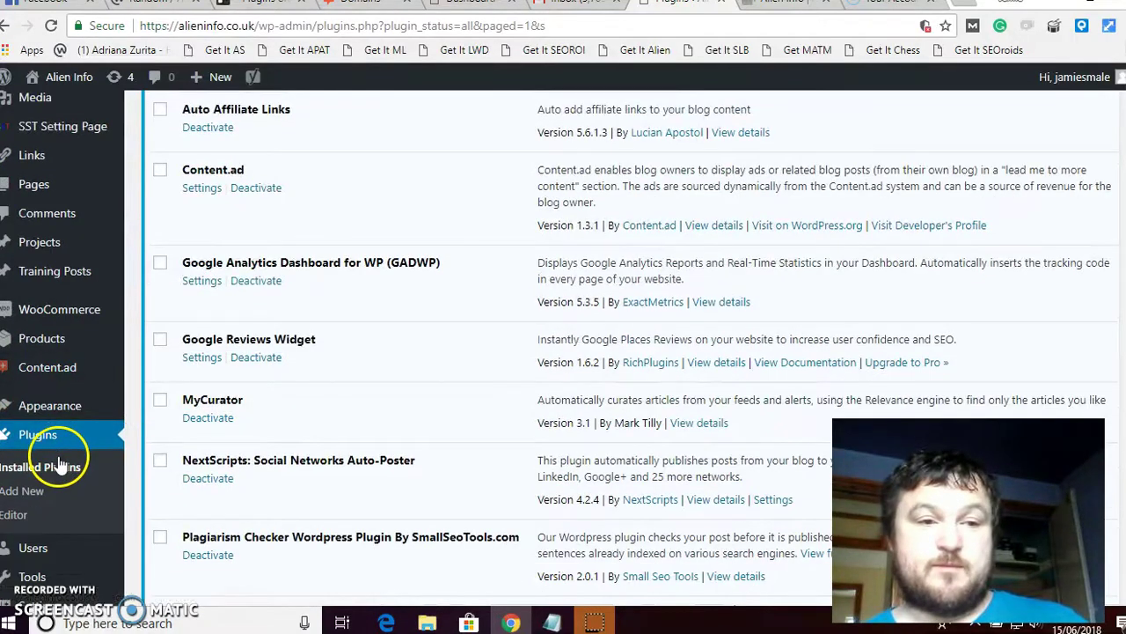
{"action": "scroll", "coordinate": [58, 466], "scroll_direction": "down", "scroll_amount": 1}
{"action": "mouse_move", "coordinate": [55, 520]}
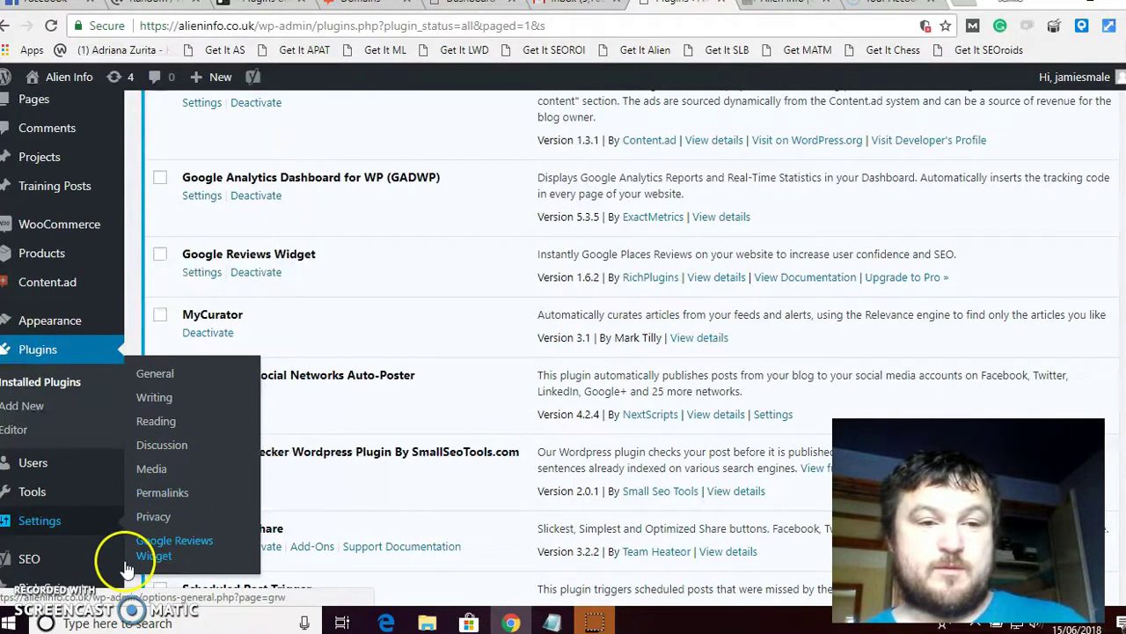
{"action": "mouse_move", "coordinate": [99, 563]}
{"action": "scroll", "coordinate": [72, 572], "scroll_direction": "down", "scroll_amount": 3}
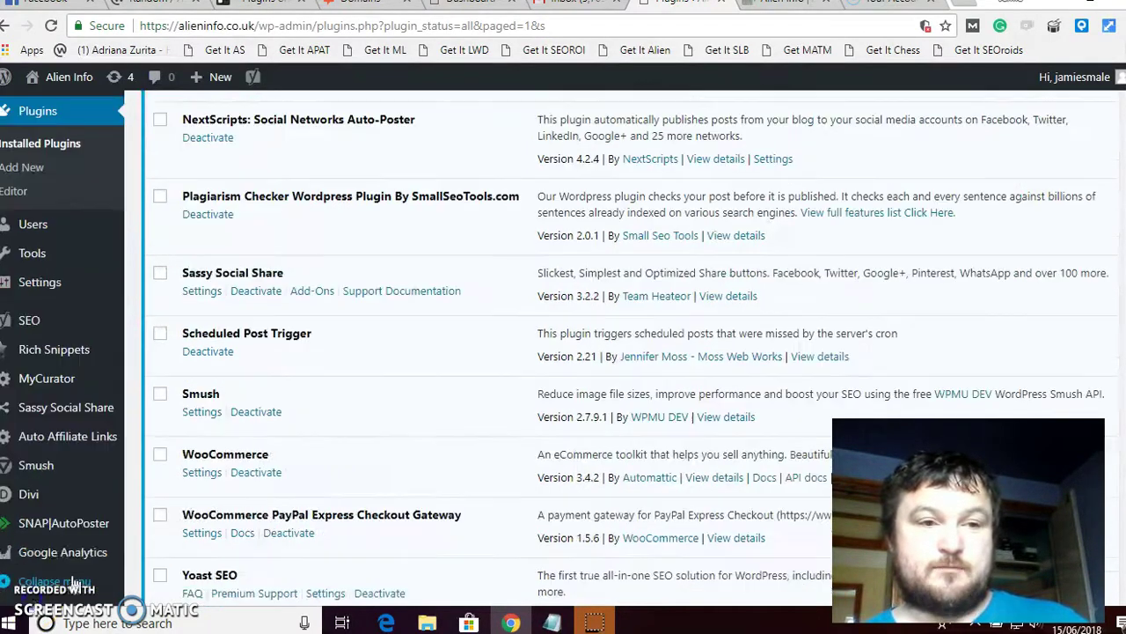
{"action": "mouse_move", "coordinate": [91, 451]}
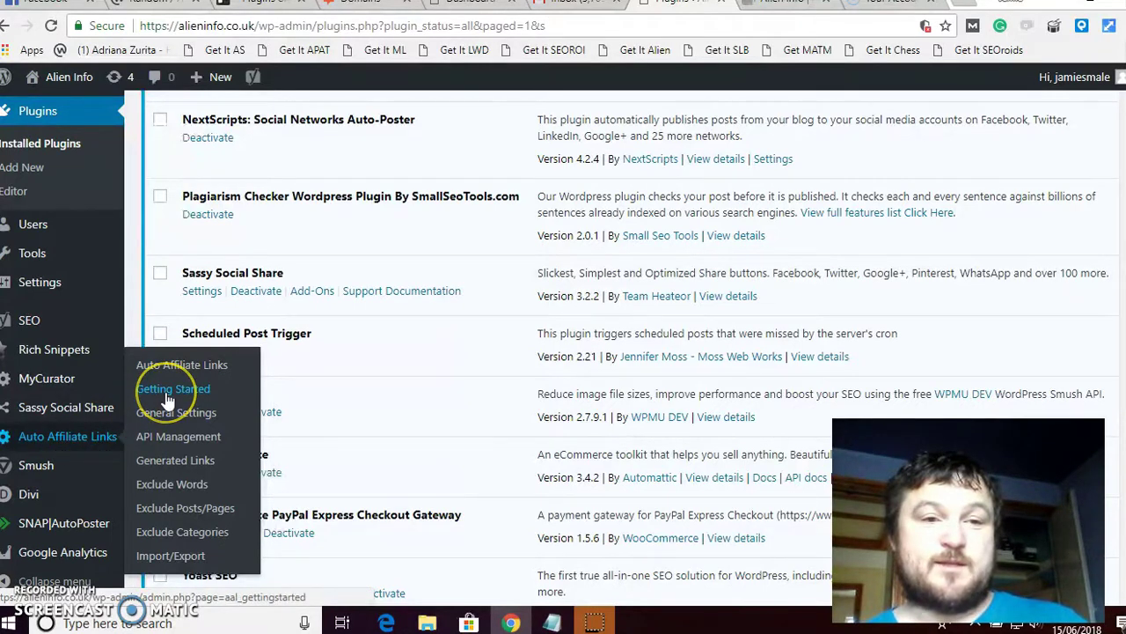
Look through the Auto Affiliate Links getting started guide, then open its General Settings submenu.
{"action": "left_click", "coordinate": [90, 438]}
{"action": "left_click", "coordinate": [75, 439]}
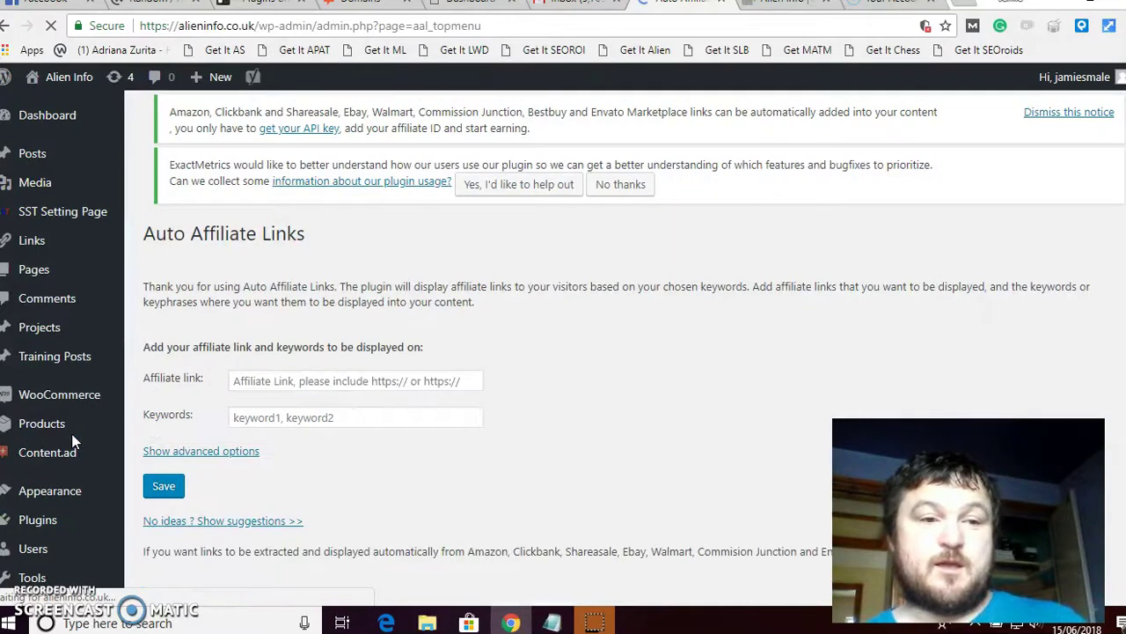
{"action": "left_click", "coordinate": [45, 563]}
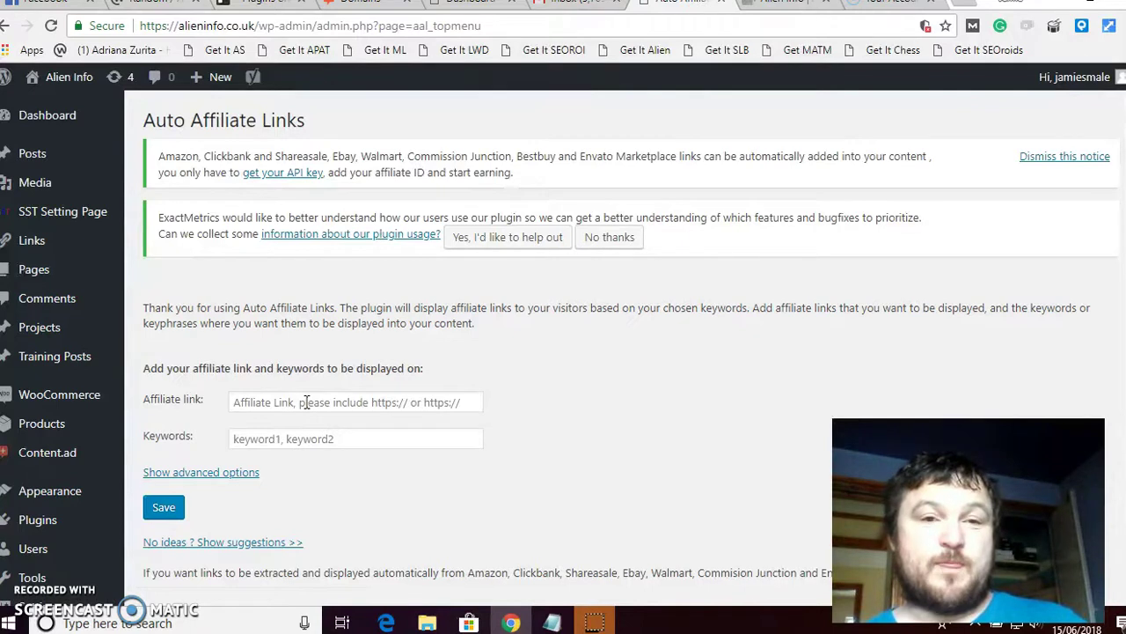
{"action": "scroll", "coordinate": [305, 402], "scroll_direction": "down", "scroll_amount": 2}
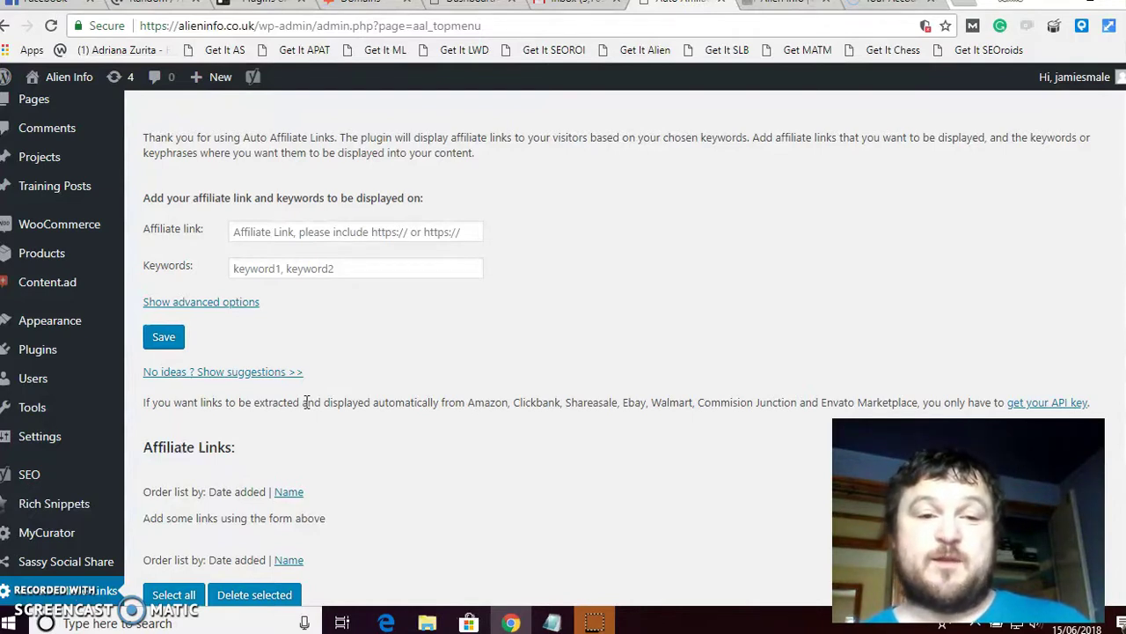
{"action": "scroll", "coordinate": [306, 401], "scroll_direction": "down", "scroll_amount": 1}
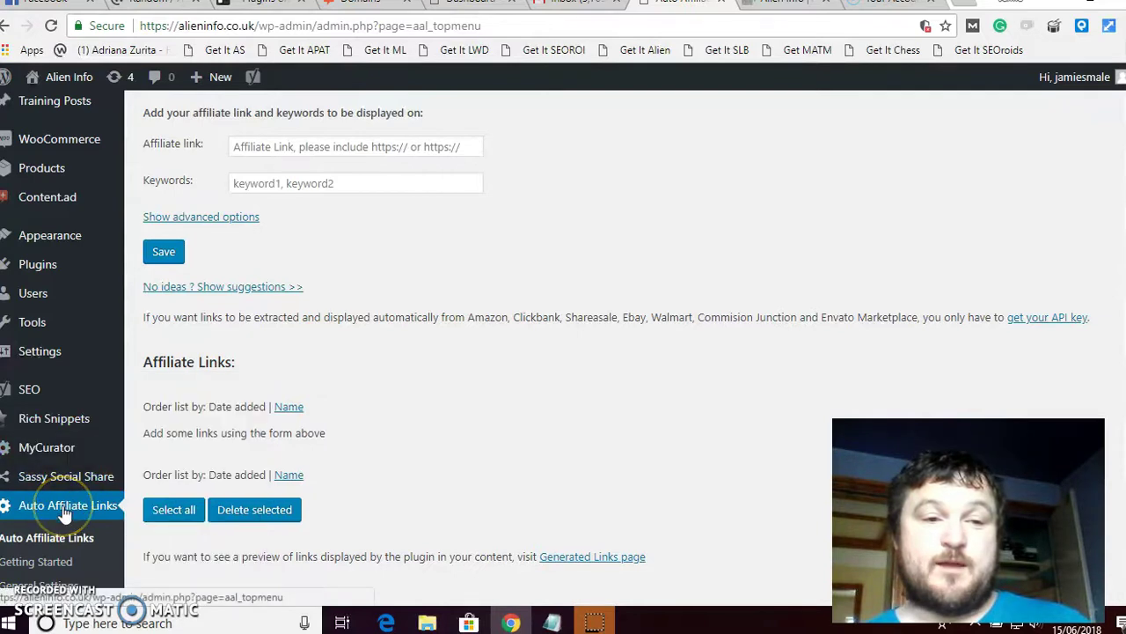
{"action": "left_click", "coordinate": [47, 561]}
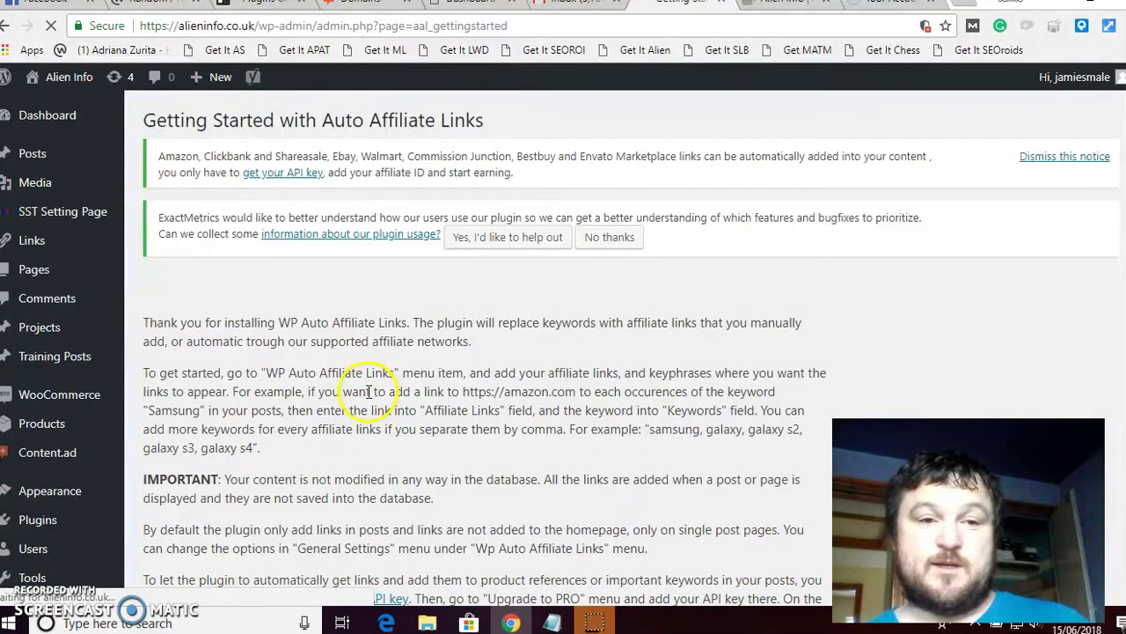
{"action": "scroll", "coordinate": [35, 599], "scroll_direction": "down", "scroll_amount": 3}
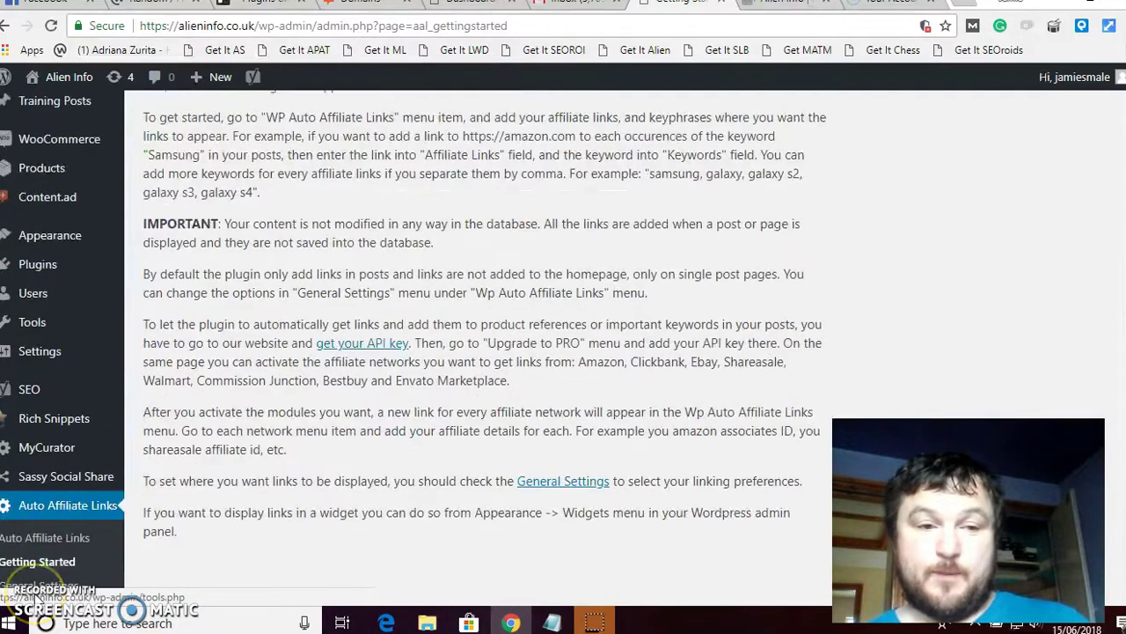
{"action": "left_click", "coordinate": [28, 584]}
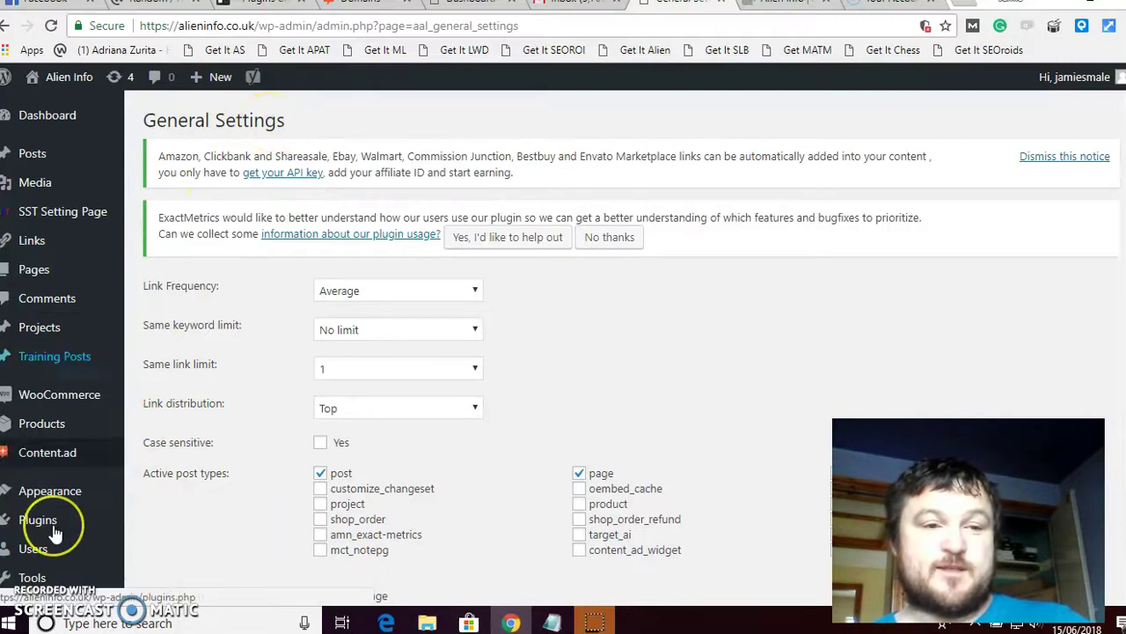
Set the Same keyword limit to 2.
{"action": "scroll", "coordinate": [53, 530], "scroll_direction": "down", "scroll_amount": 1}
{"action": "scroll", "coordinate": [53, 531], "scroll_direction": "down", "scroll_amount": 2}
{"action": "scroll", "coordinate": [55, 528], "scroll_direction": "down", "scroll_amount": 1}
{"action": "scroll", "coordinate": [56, 528], "scroll_direction": "down", "scroll_amount": 1}
{"action": "left_click", "coordinate": [44, 424]}
{"action": "left_click", "coordinate": [53, 501]}
{"action": "scroll", "coordinate": [233, 451], "scroll_direction": "up", "scroll_amount": 4}
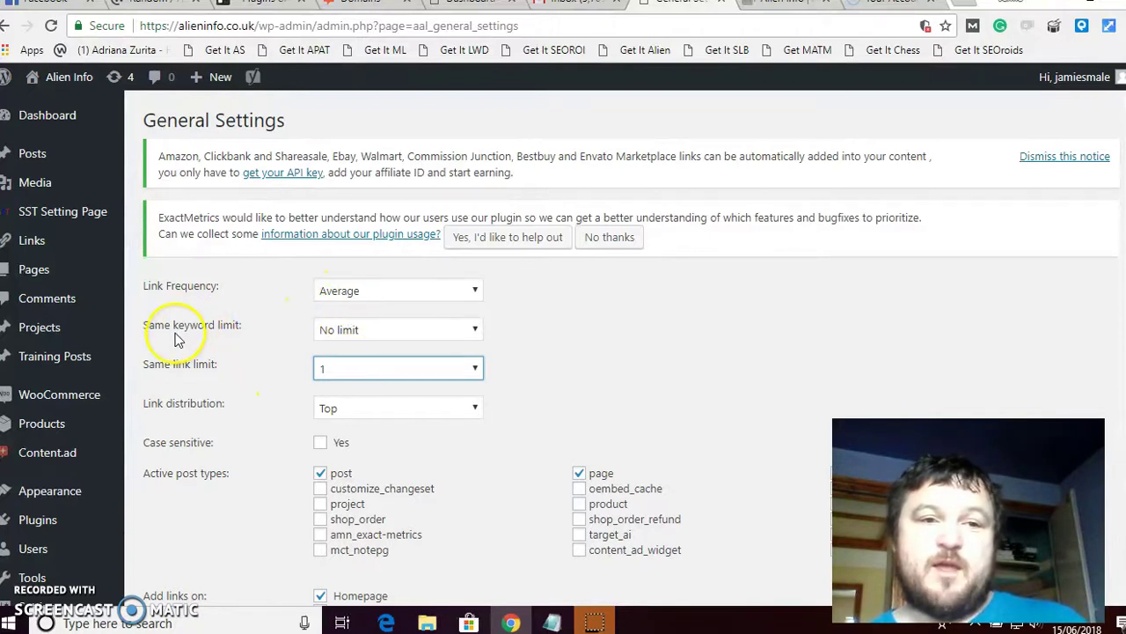
{"action": "left_click", "coordinate": [350, 331]}
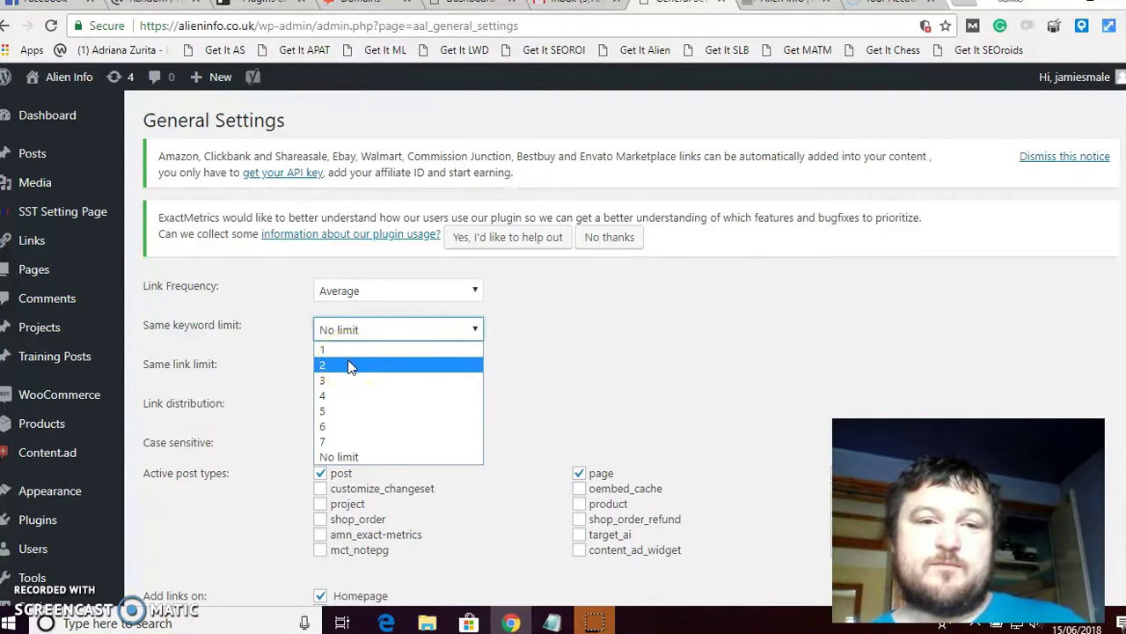
{"action": "left_click", "coordinate": [349, 365]}
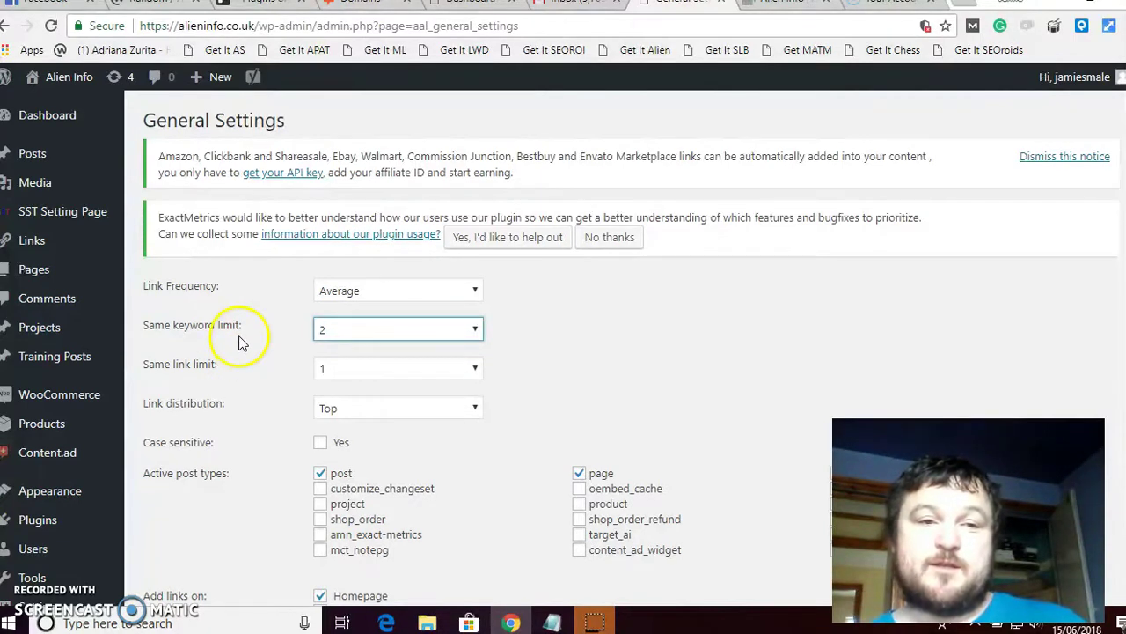
Keep Same link limit at 1 and change Link distribution from Top to Random.
{"action": "left_click", "coordinate": [374, 370]}
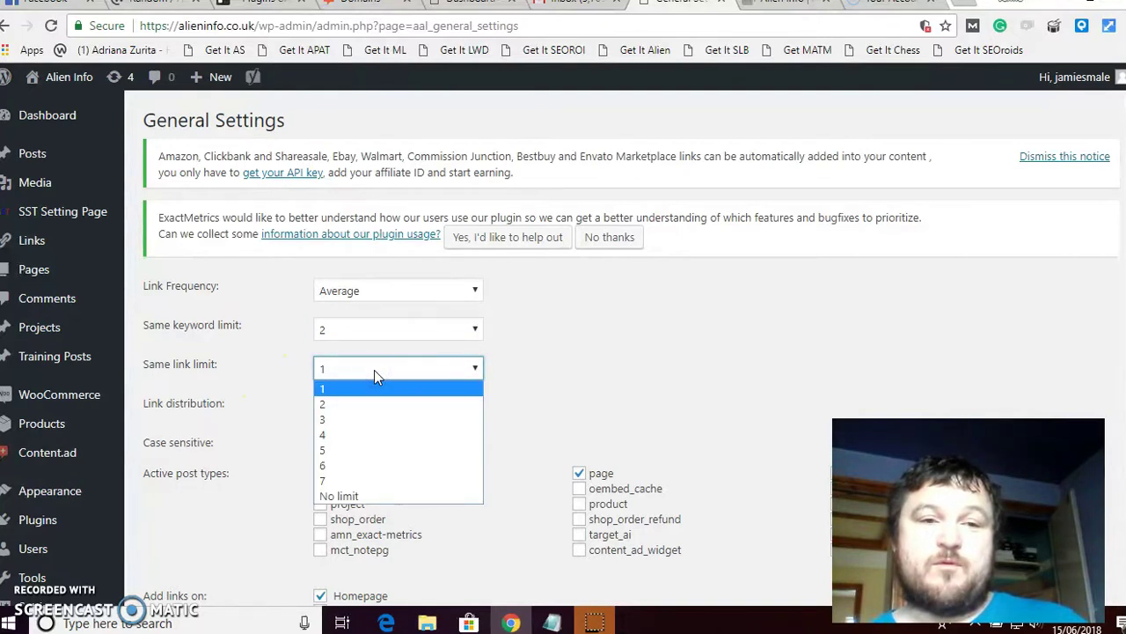
{"action": "left_click", "coordinate": [374, 370]}
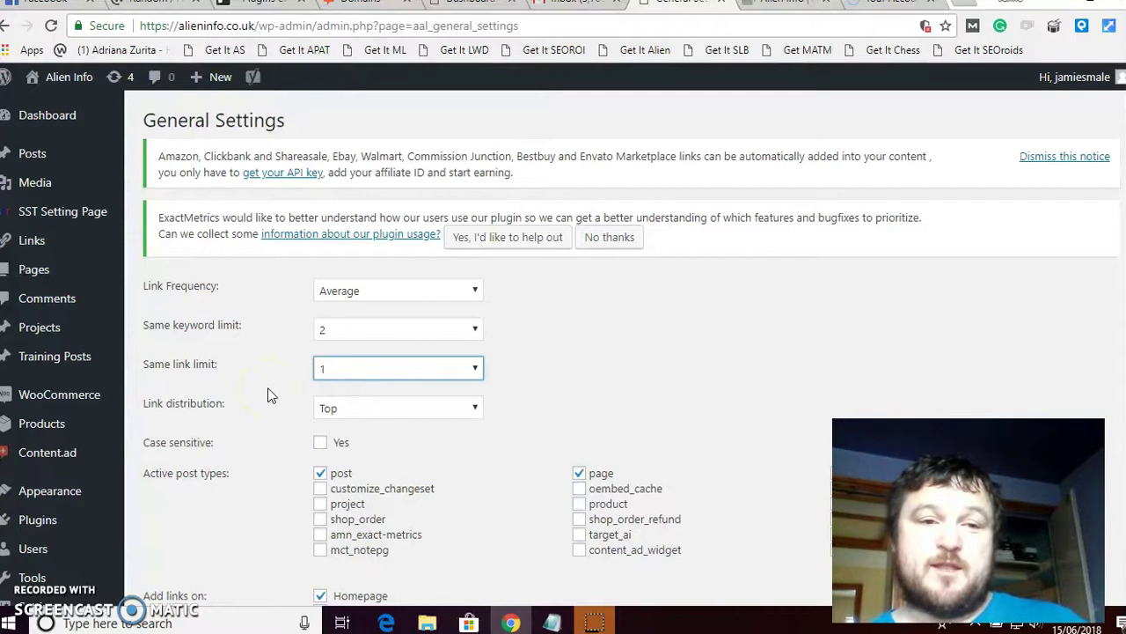
{"action": "scroll", "coordinate": [269, 396], "scroll_direction": "down", "scroll_amount": 1}
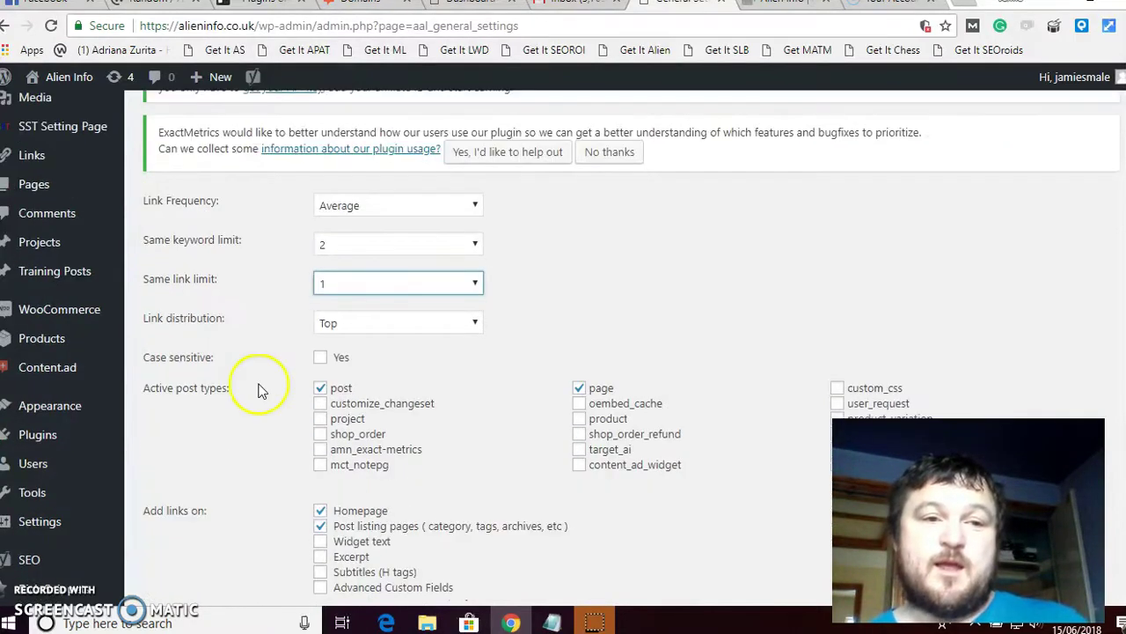
{"action": "left_click", "coordinate": [375, 330]}
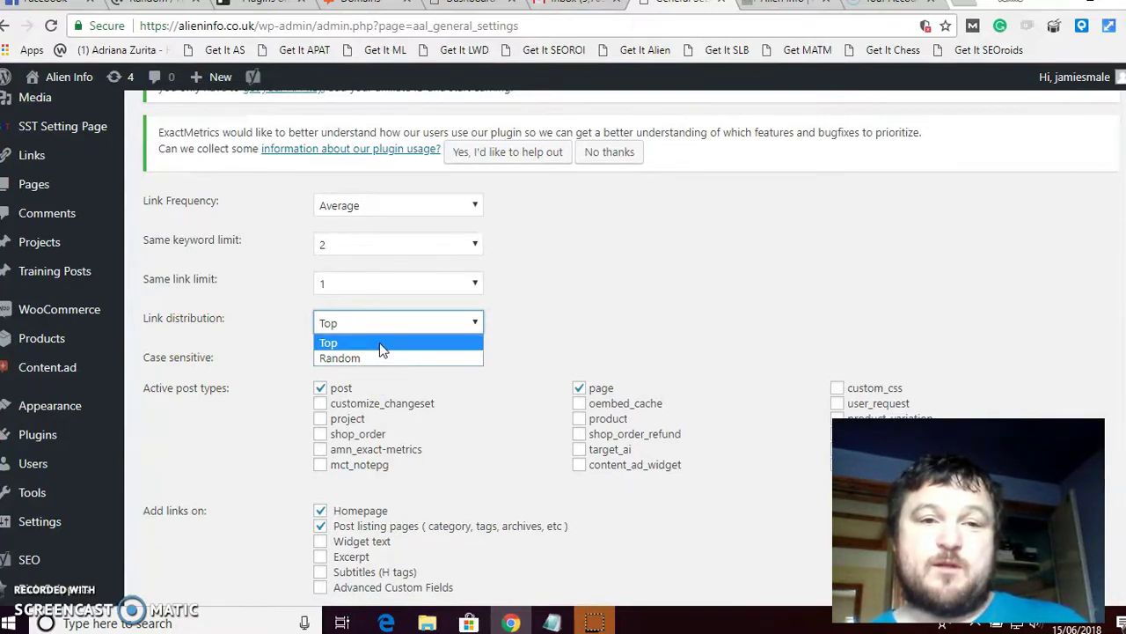
{"action": "left_click_drag", "start_coordinate": [379, 343], "coordinate": [384, 361]}
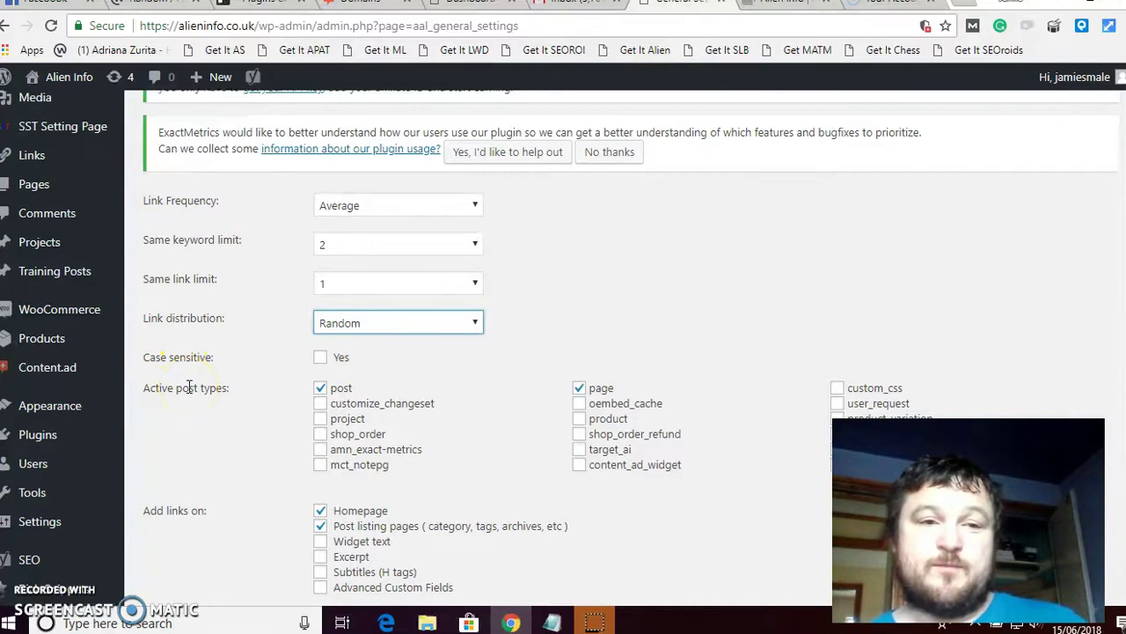
Enable links on product posts and excerpts, opening in the Same Window.
{"action": "scroll", "coordinate": [188, 388], "scroll_direction": "down", "scroll_amount": 1}
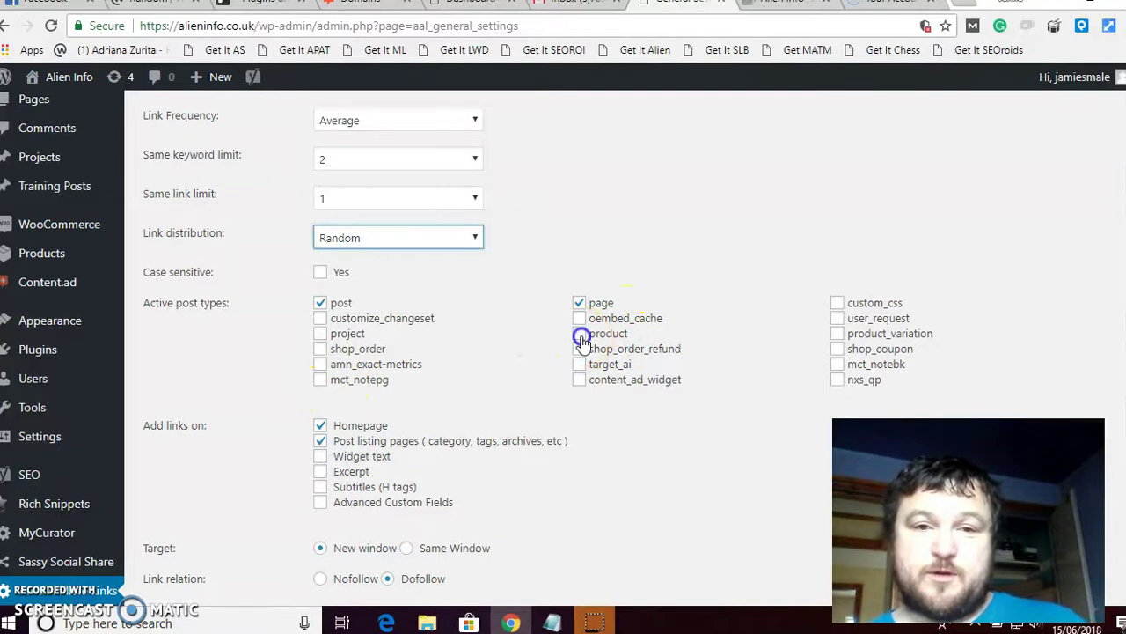
{"action": "left_click", "coordinate": [580, 338]}
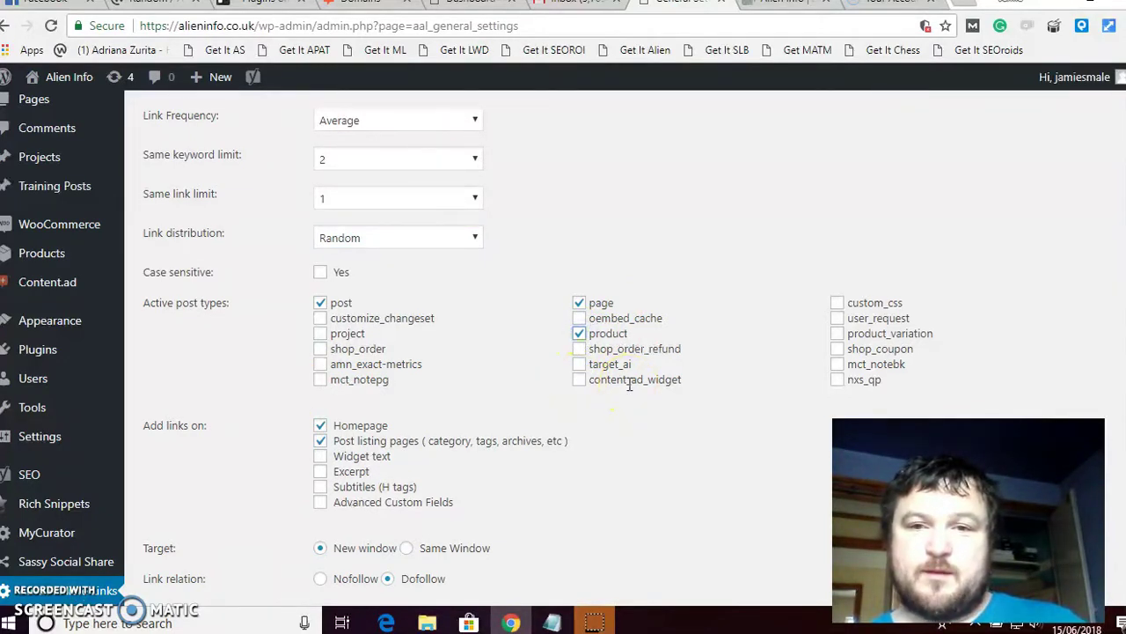
{"action": "scroll", "coordinate": [630, 385], "scroll_direction": "down", "scroll_amount": 1}
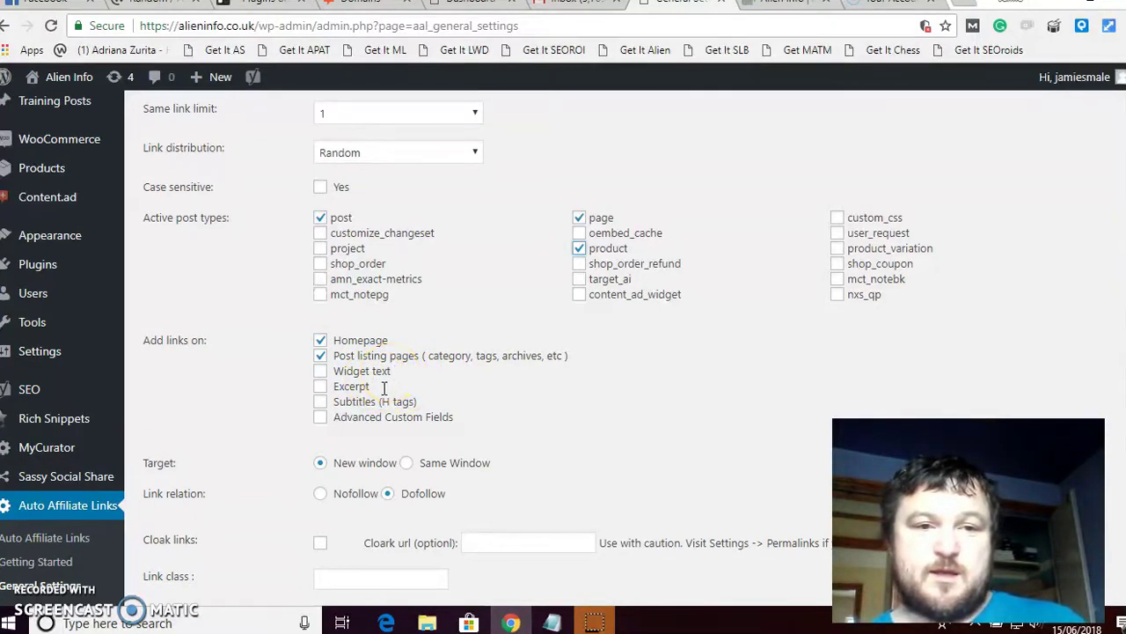
{"action": "left_click", "coordinate": [322, 389]}
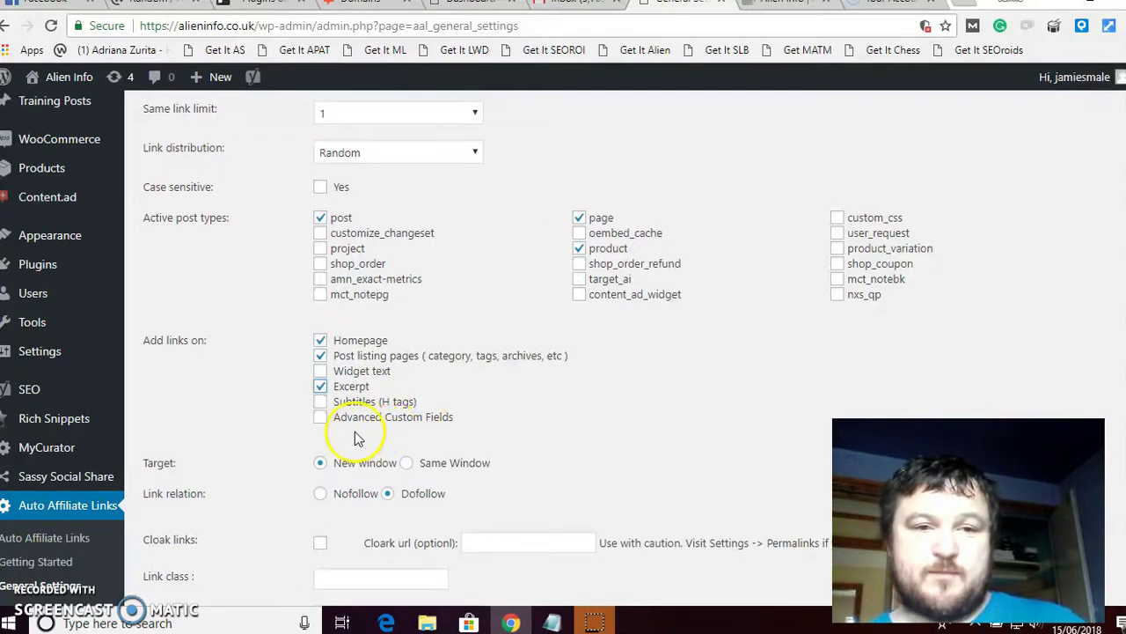
{"action": "scroll", "coordinate": [359, 431], "scroll_direction": "down", "scroll_amount": 1}
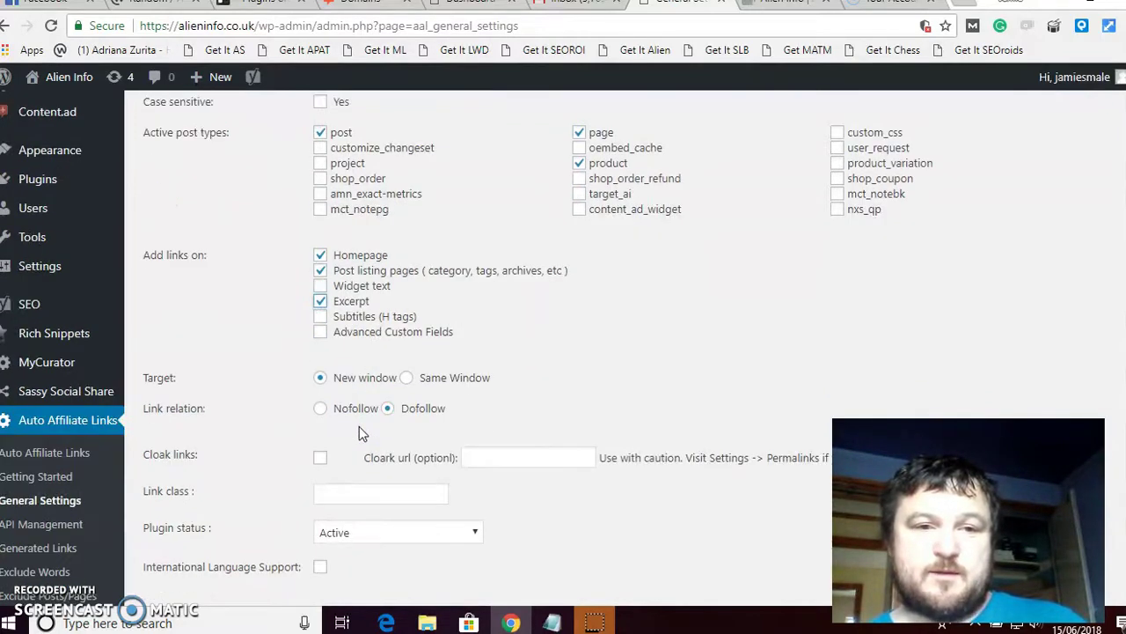
{"action": "left_click", "coordinate": [405, 378]}
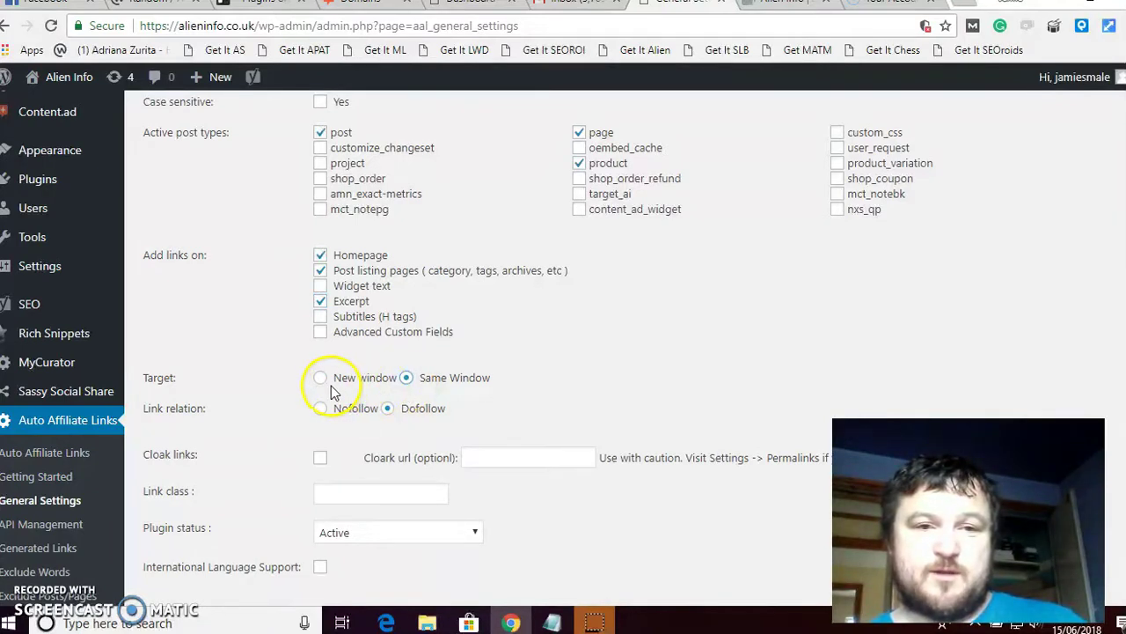
Save the Auto Affiliate Links General Settings changes.
{"action": "scroll", "coordinate": [285, 393], "scroll_direction": "down", "scroll_amount": 1}
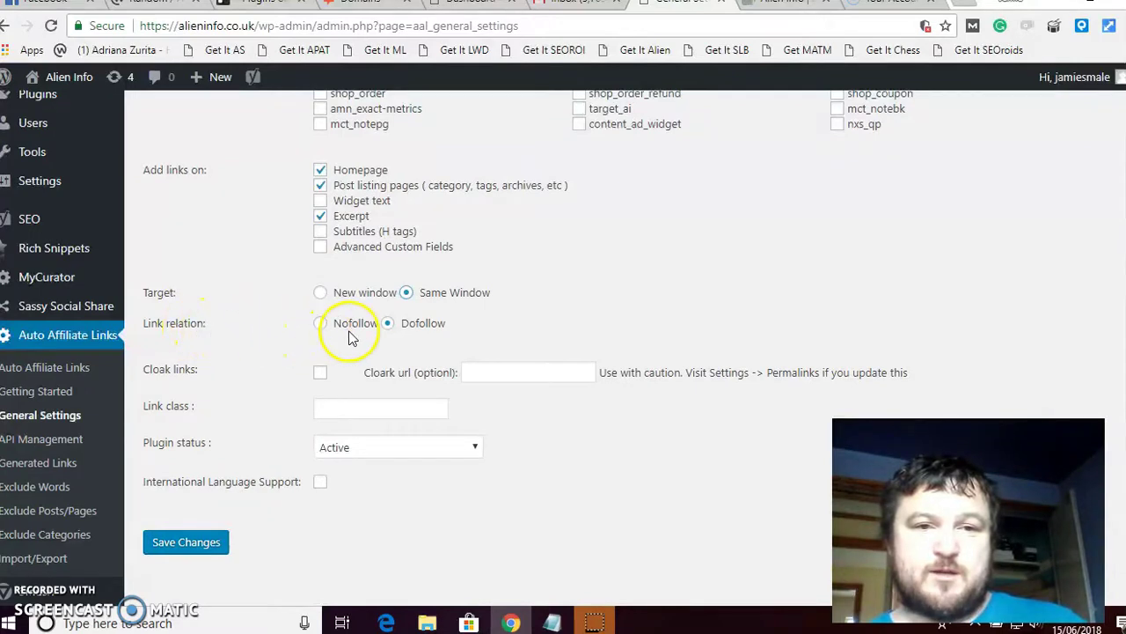
{"action": "scroll", "coordinate": [378, 351], "scroll_direction": "down", "scroll_amount": 1}
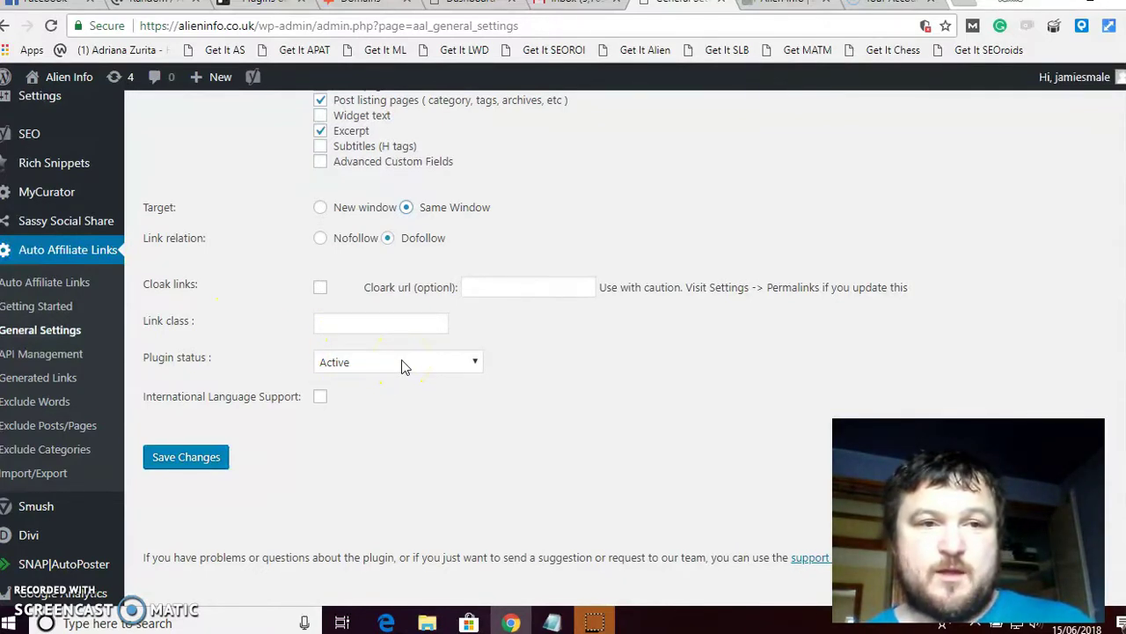
{"action": "left_click", "coordinate": [209, 459]}
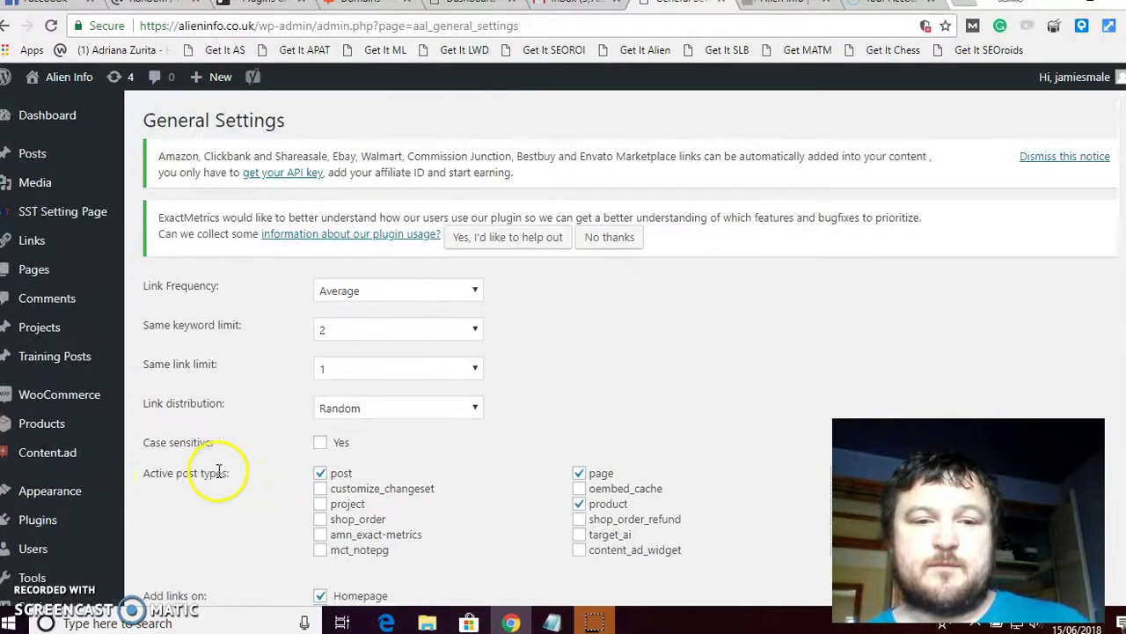
{"action": "scroll", "coordinate": [74, 466], "scroll_direction": "down", "scroll_amount": 4}
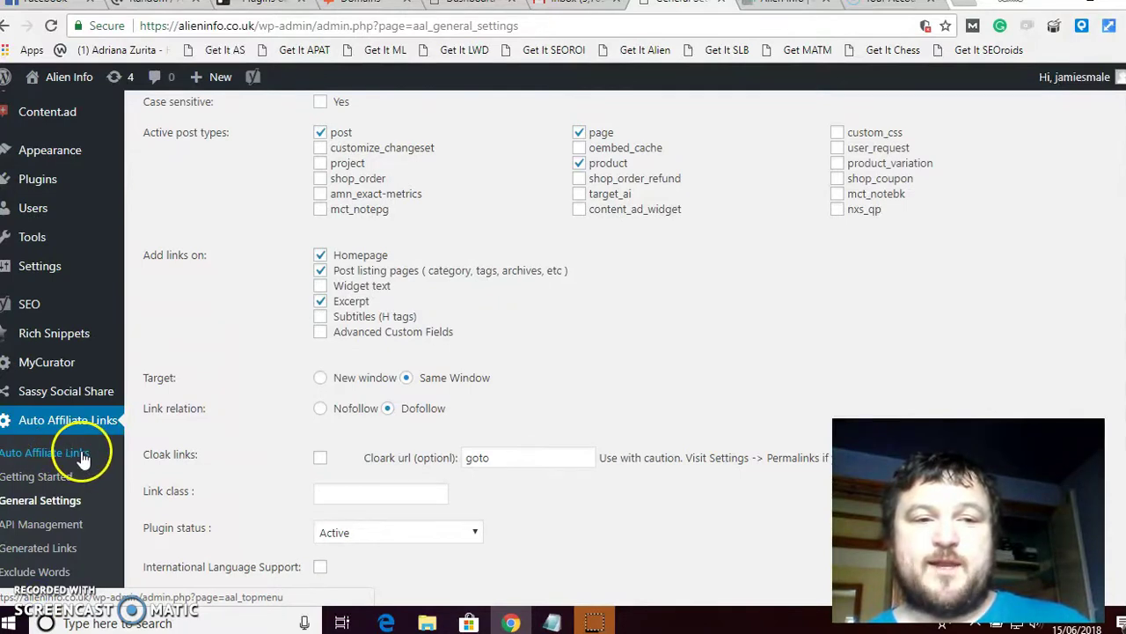
Open the plugin's link and keyword page, then view the live Alien Info homepage tab.
{"action": "left_click", "coordinate": [61, 453]}
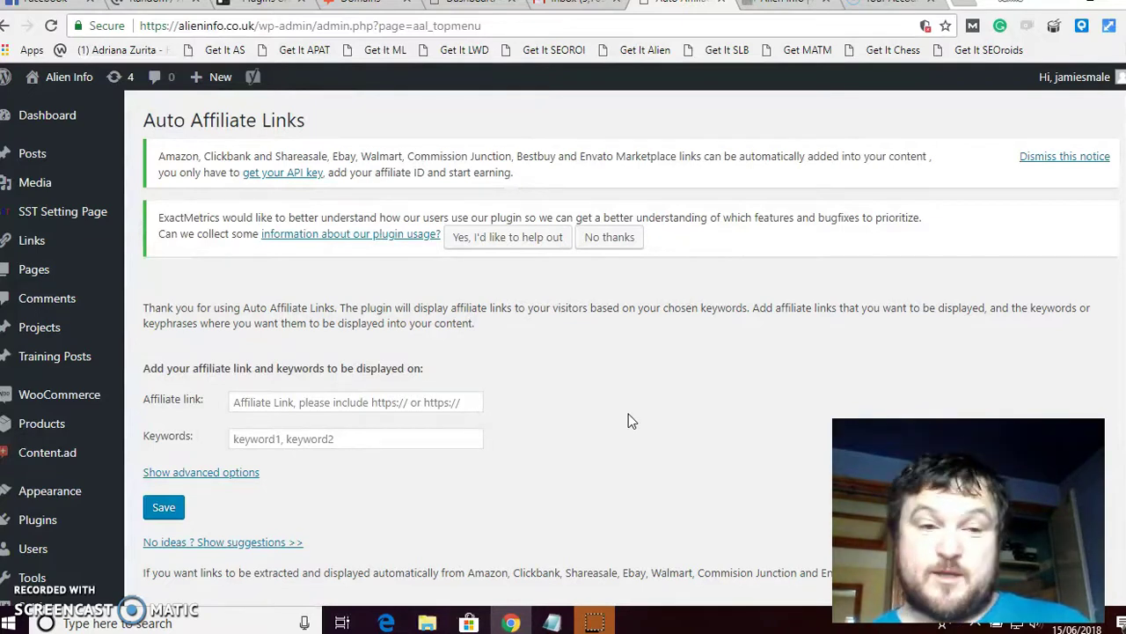
{"action": "left_click", "coordinate": [32, 597]}
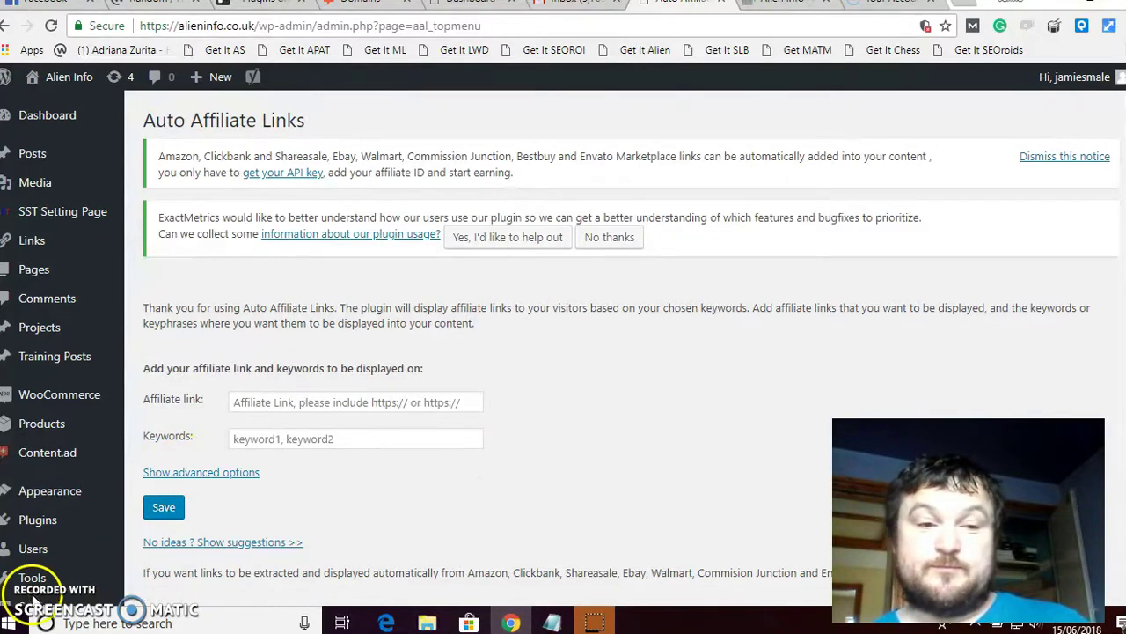
{"action": "key", "text": "ctrl+Tab"}
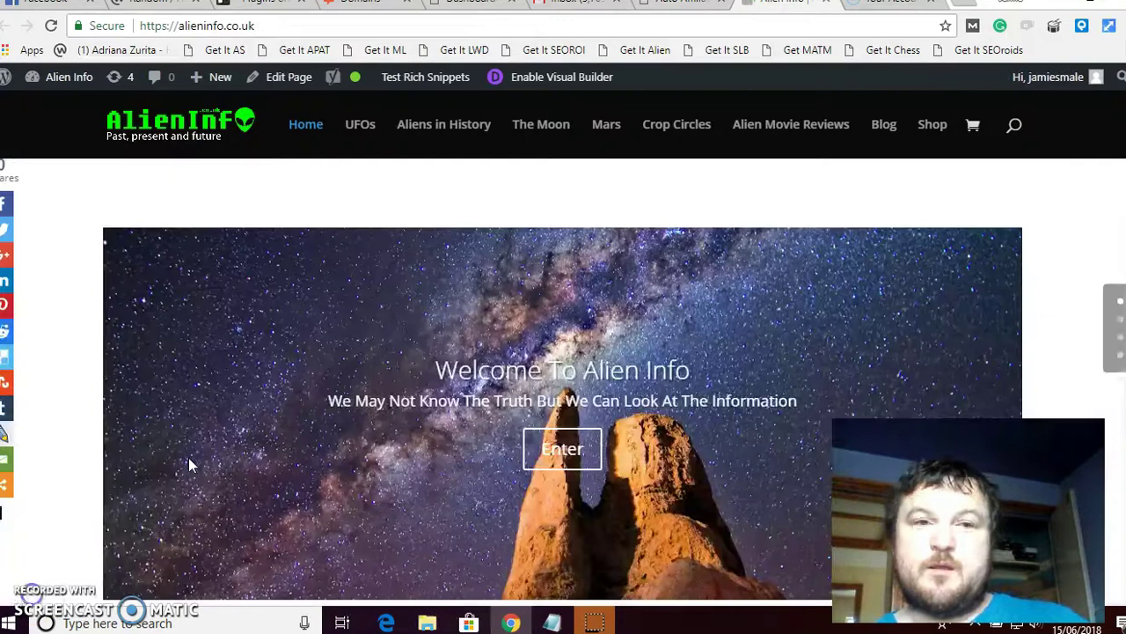
Copy the live UFOs page address and return to the Auto Affiliate Links admin tab.
{"action": "left_click", "coordinate": [361, 130]}
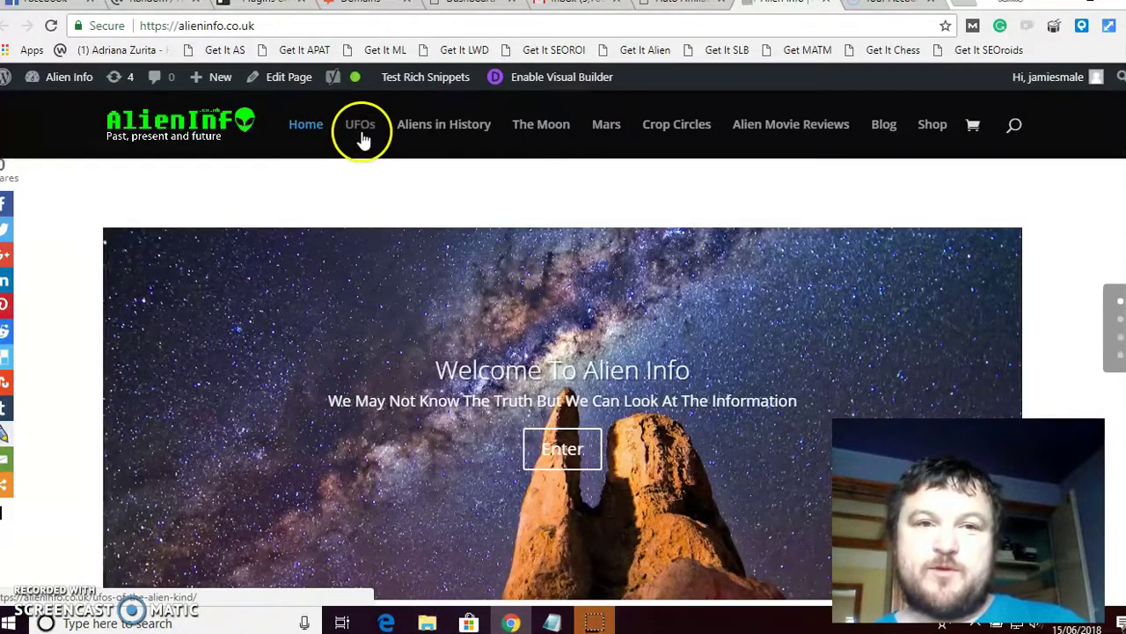
{"action": "left_click", "coordinate": [370, 165]}
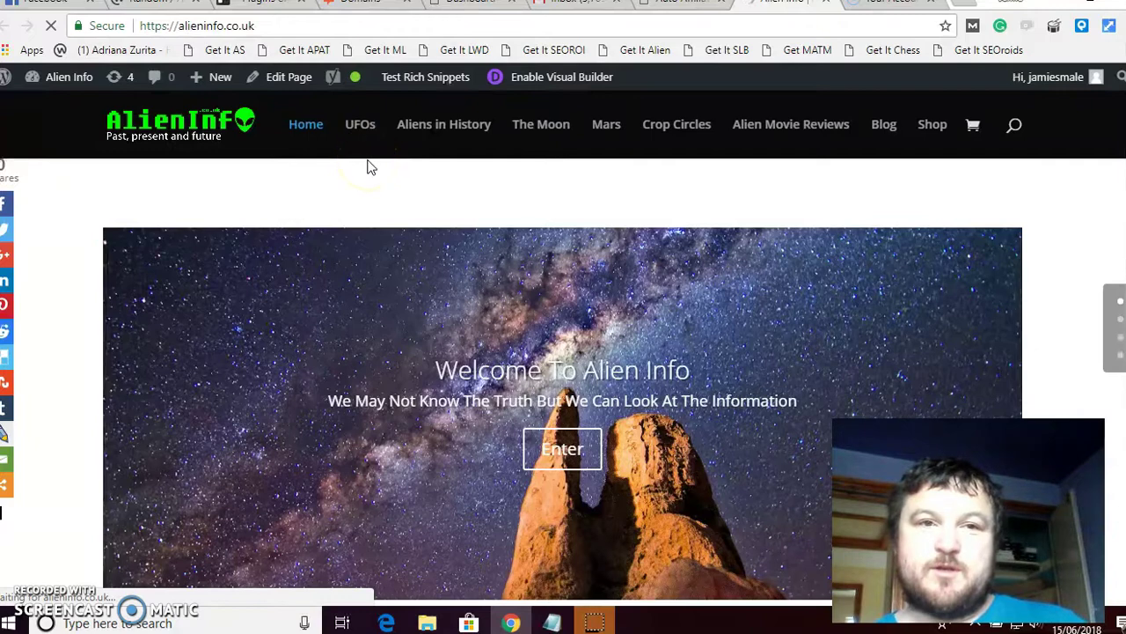
{"action": "left_click", "coordinate": [380, 303]}
{"action": "left_click", "coordinate": [383, 25]}
{"action": "key", "text": "ctrl+c"}
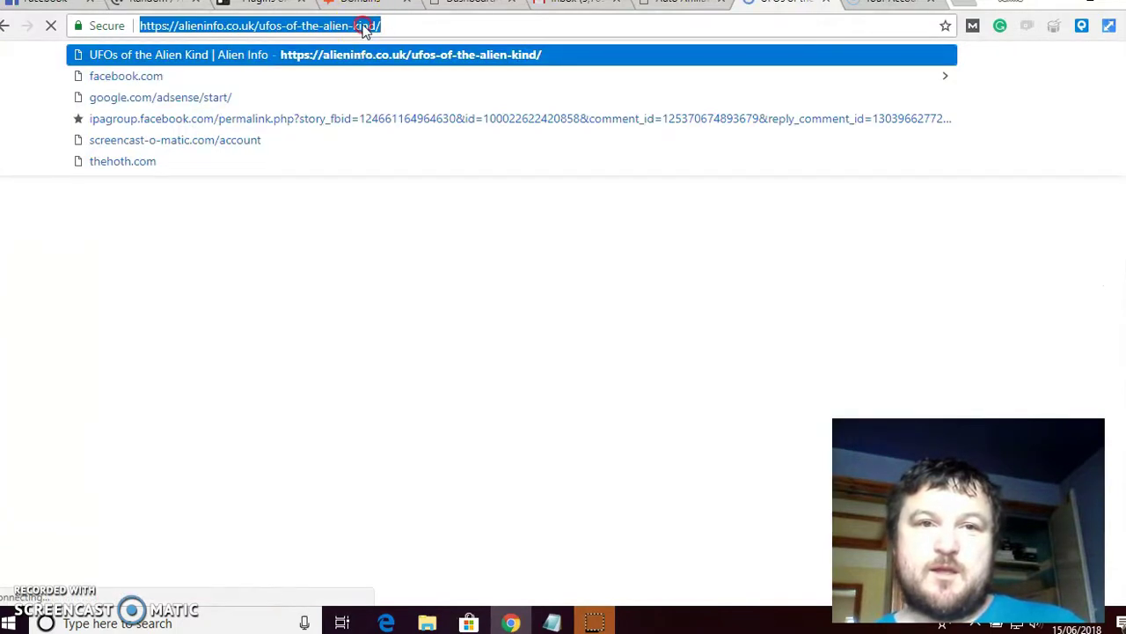
{"action": "right_click", "coordinate": [360, 25]}
{"action": "left_click", "coordinate": [396, 88]}
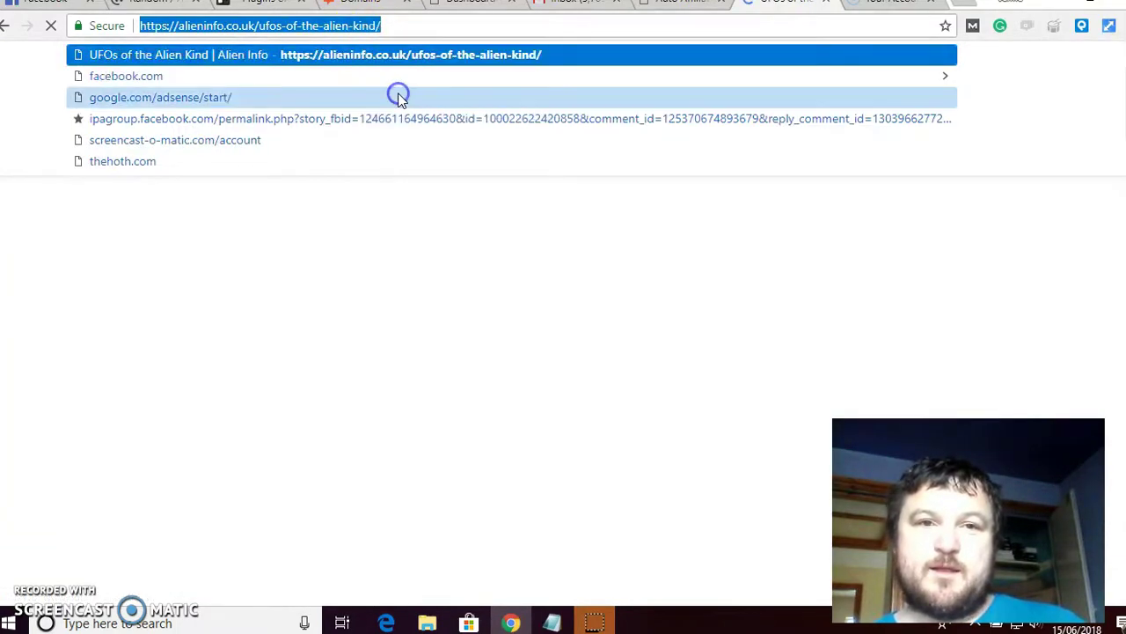
{"action": "left_click", "coordinate": [669, 5]}
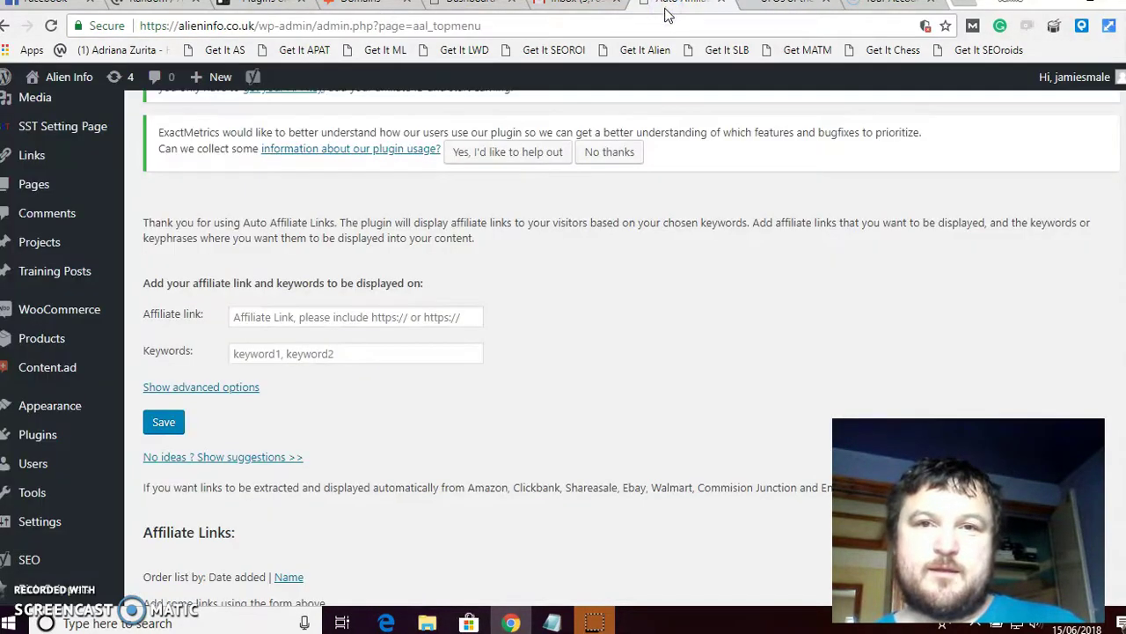
Paste the UFOs page URL, enter keyword 'ufos' and title 'UFOs', and save the link.
{"action": "left_click", "coordinate": [260, 317]}
{"action": "right_click", "coordinate": [260, 318]}
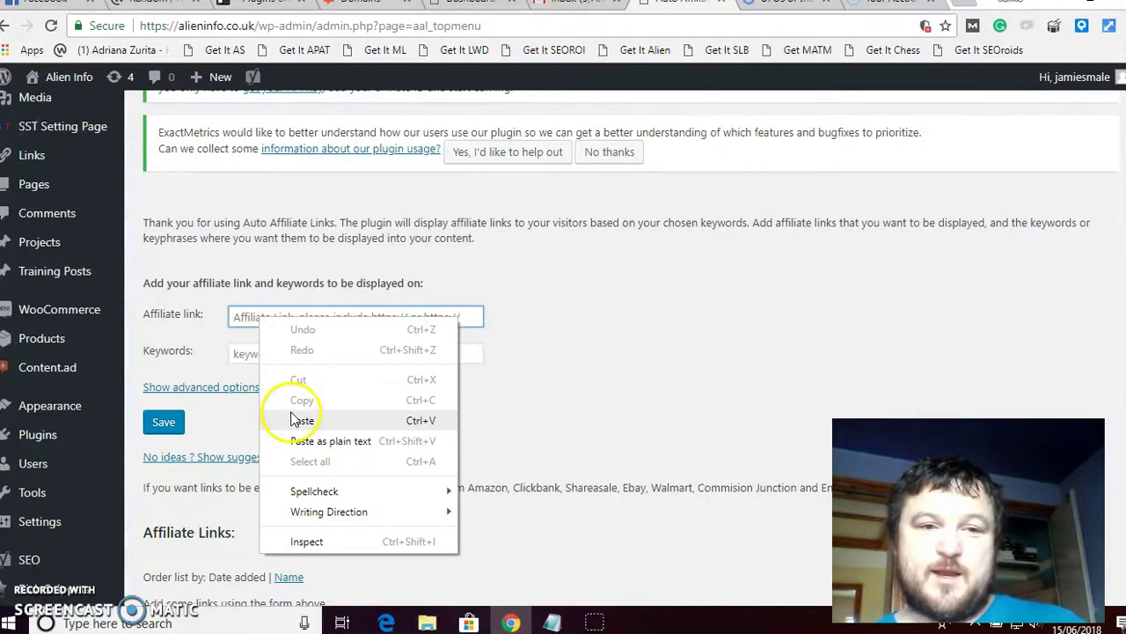
{"action": "left_click", "coordinate": [297, 420]}
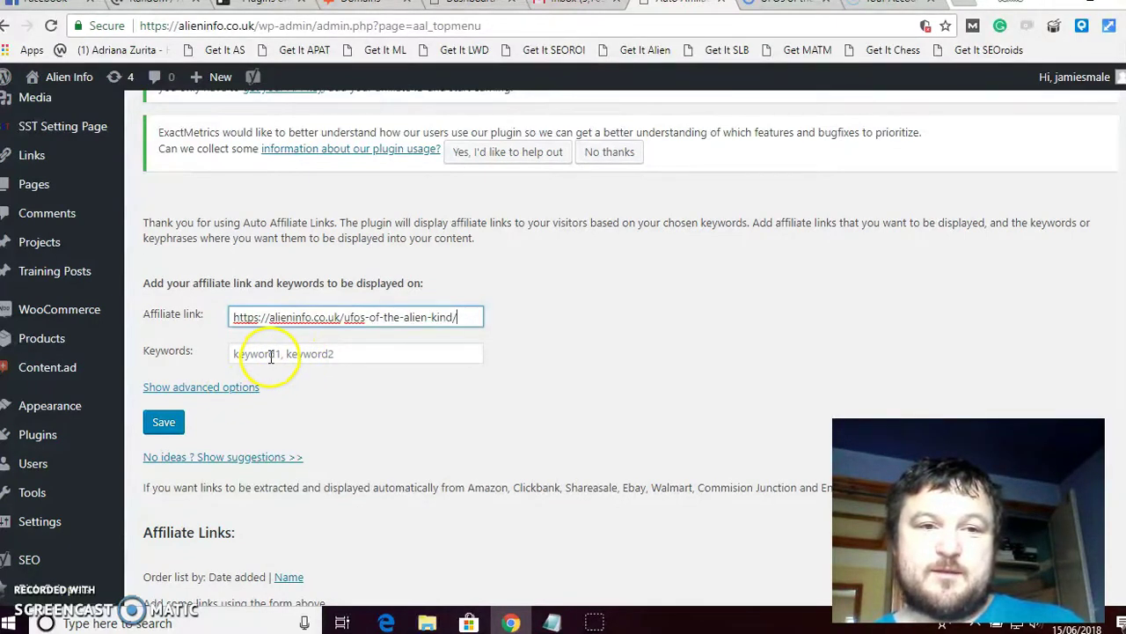
{"action": "left_click", "coordinate": [271, 355]}
{"action": "type", "text": "u"}
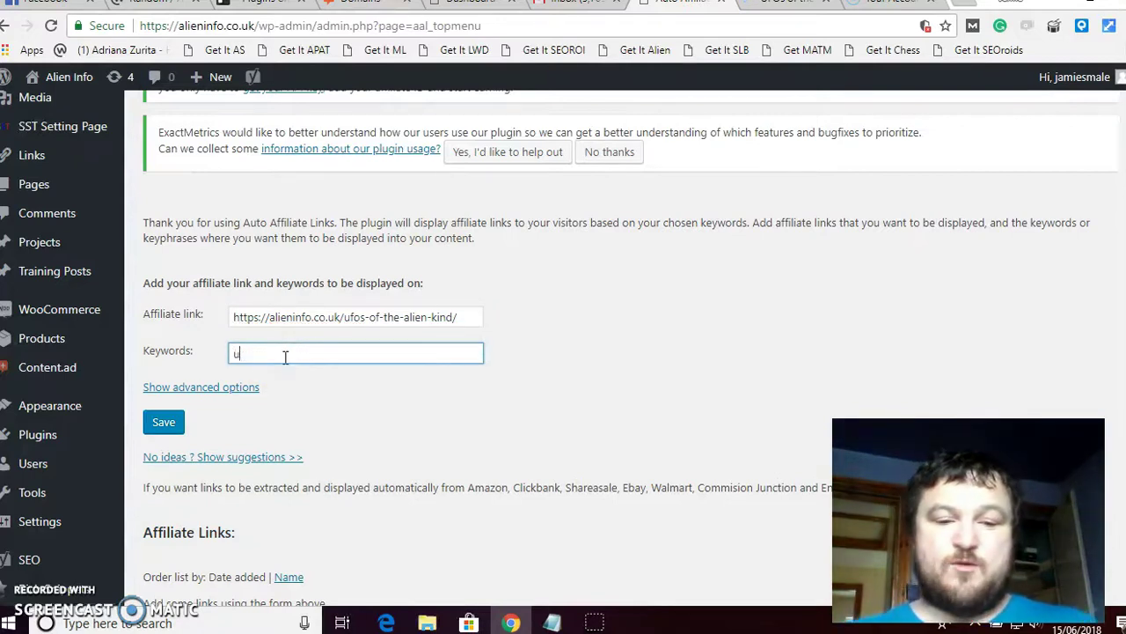
{"action": "type", "text": "fos"}
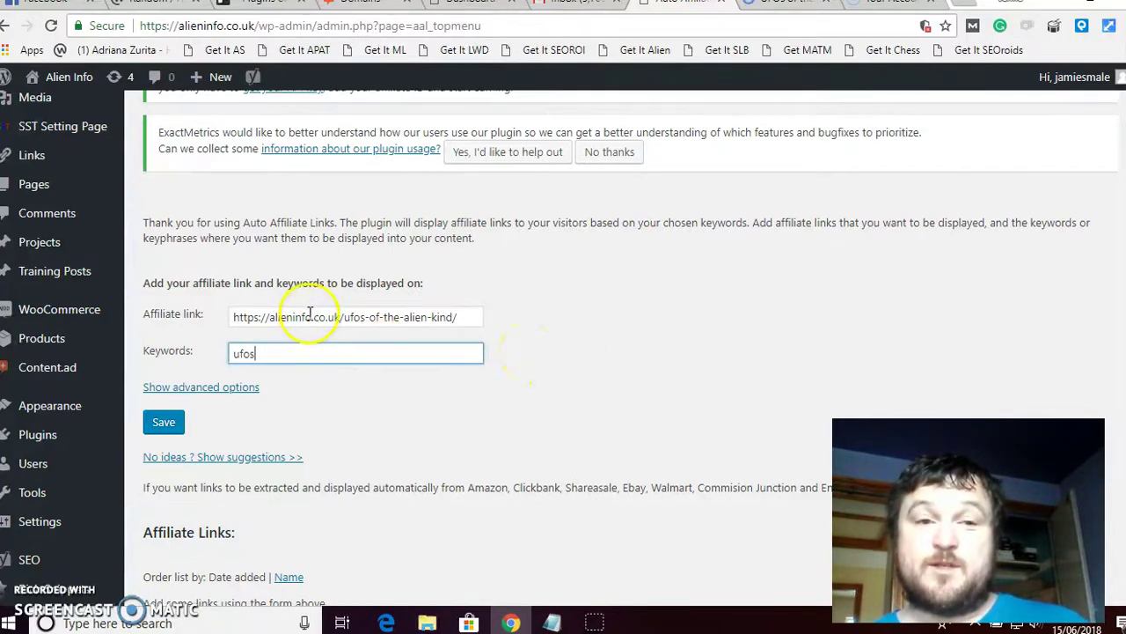
{"action": "left_click", "coordinate": [214, 392]}
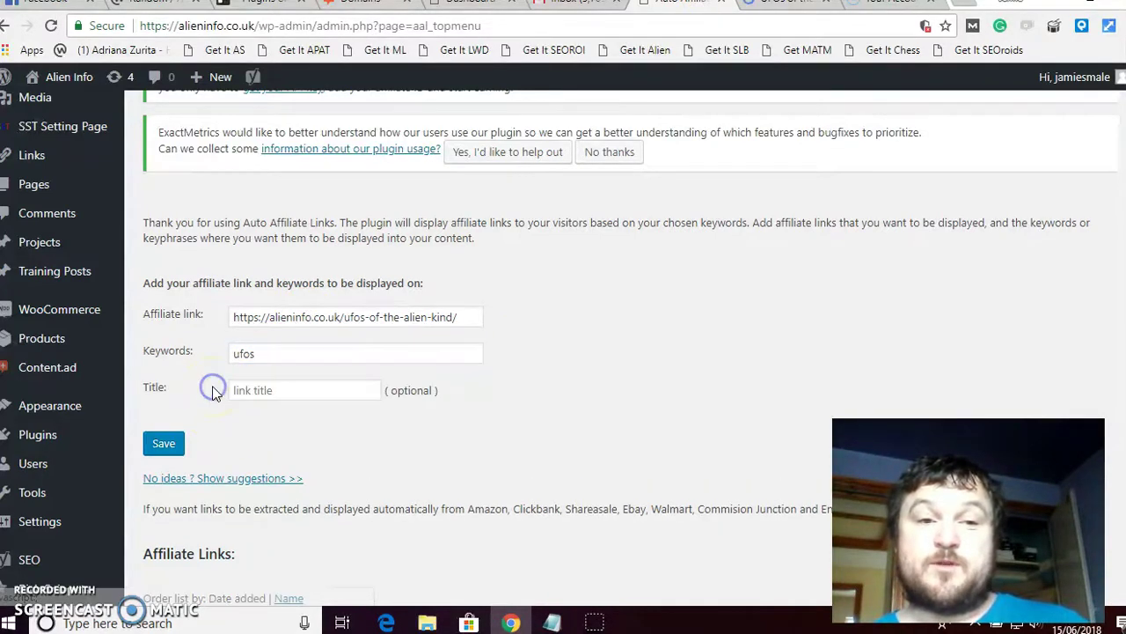
{"action": "left_click", "coordinate": [261, 389]}
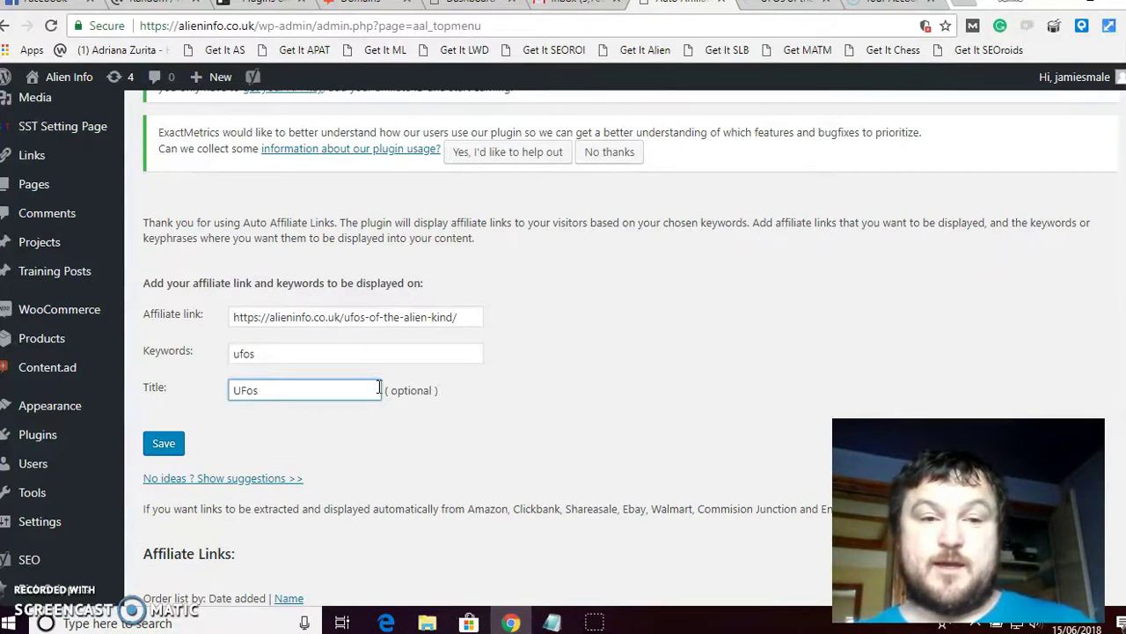
{"action": "left_click", "coordinate": [285, 401]}
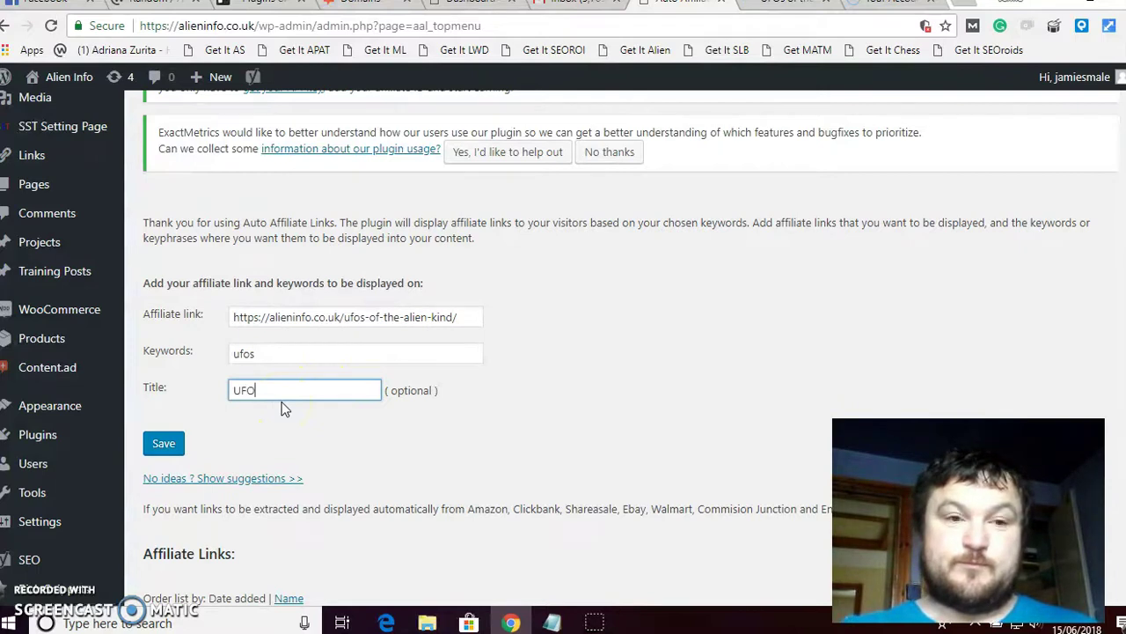
{"action": "left_click", "coordinate": [165, 444]}
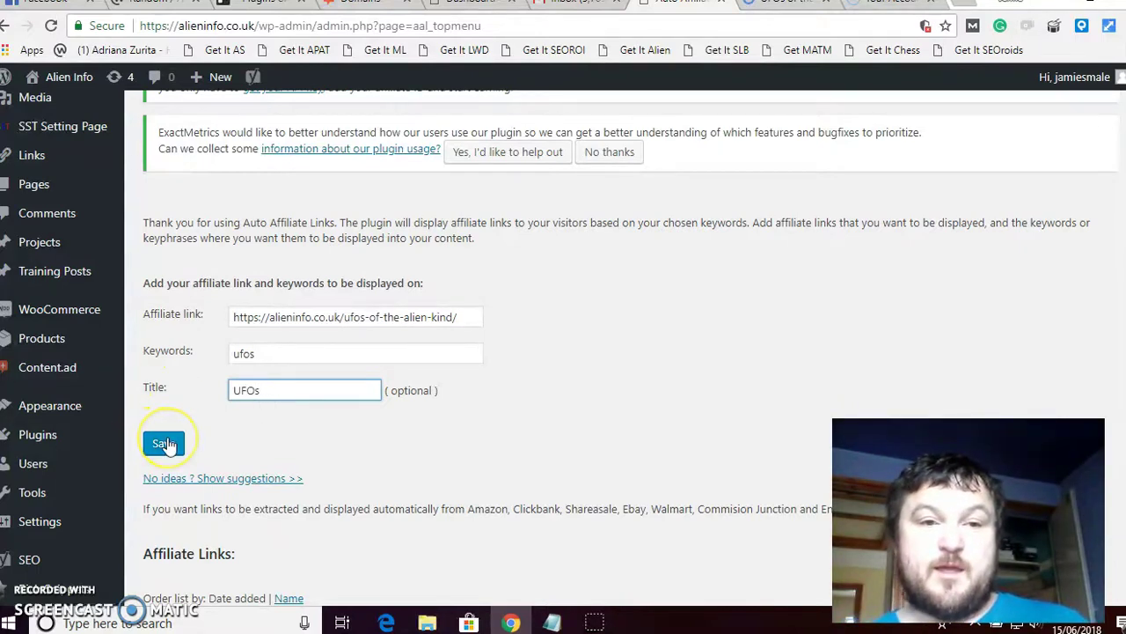
{"action": "left_click", "coordinate": [165, 445]}
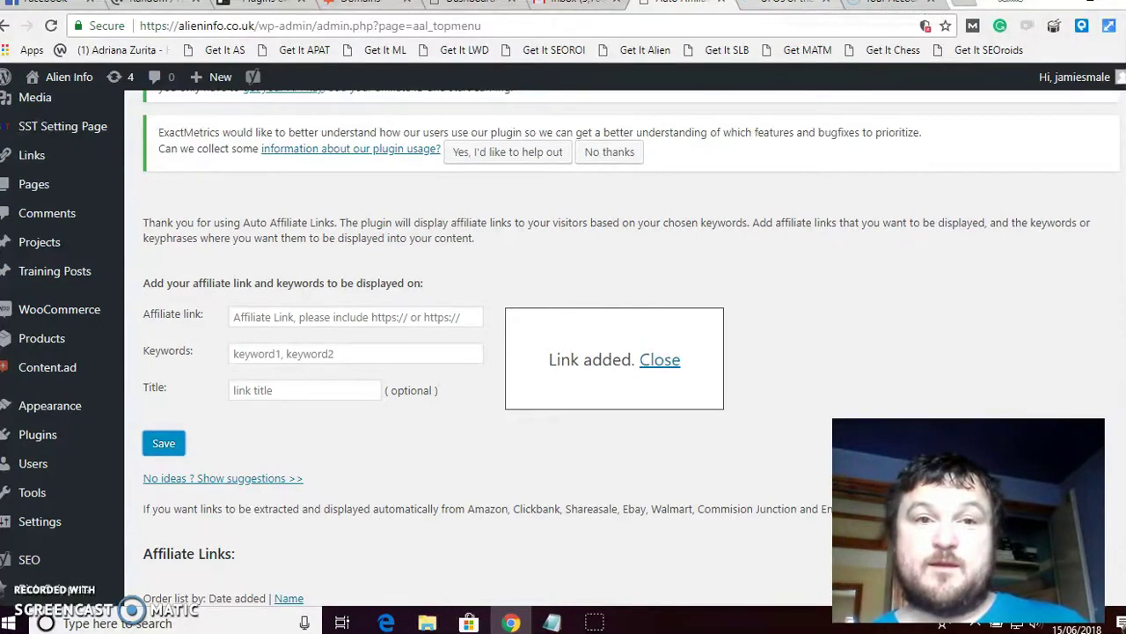
Open the live Aliens in History page and copy its address.
{"action": "left_click", "coordinate": [797, 5]}
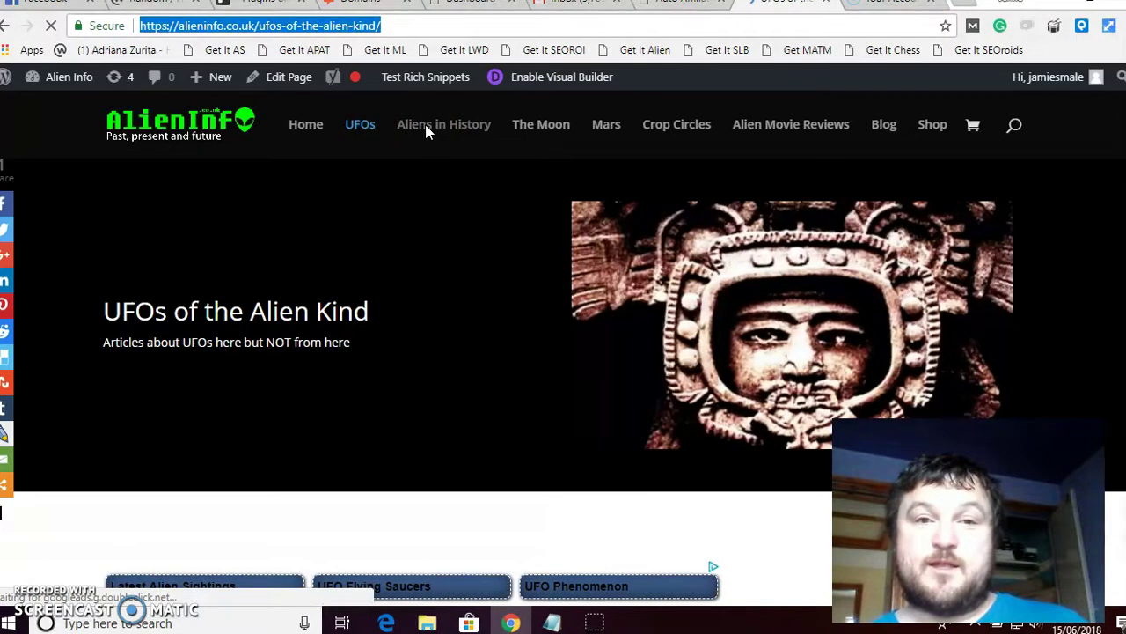
{"action": "left_click", "coordinate": [440, 131]}
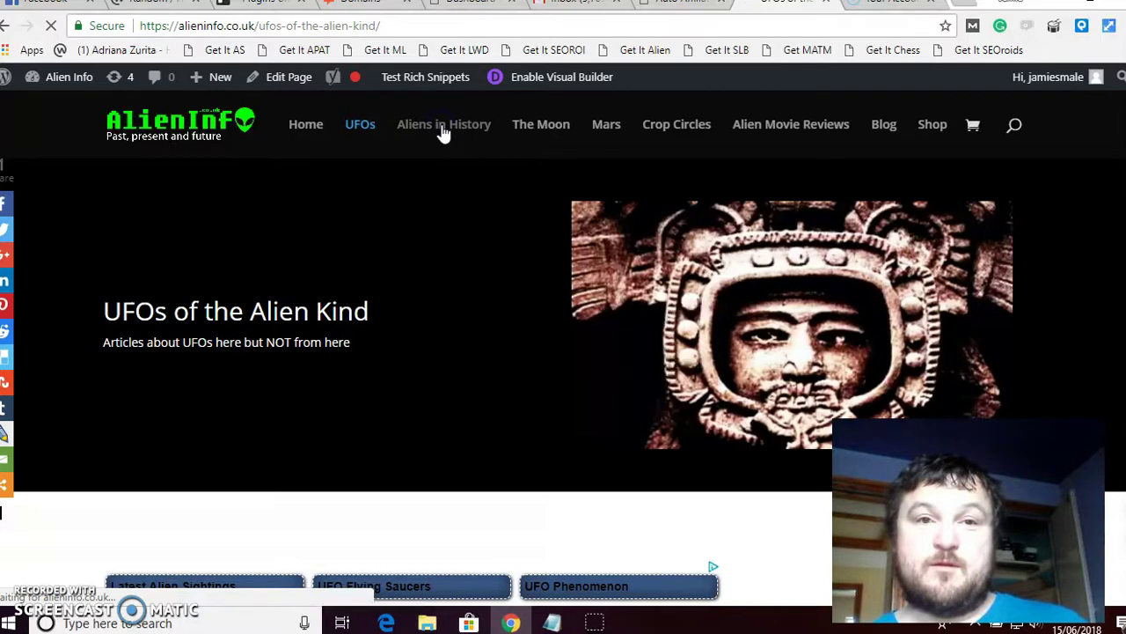
{"action": "left_click", "coordinate": [449, 134]}
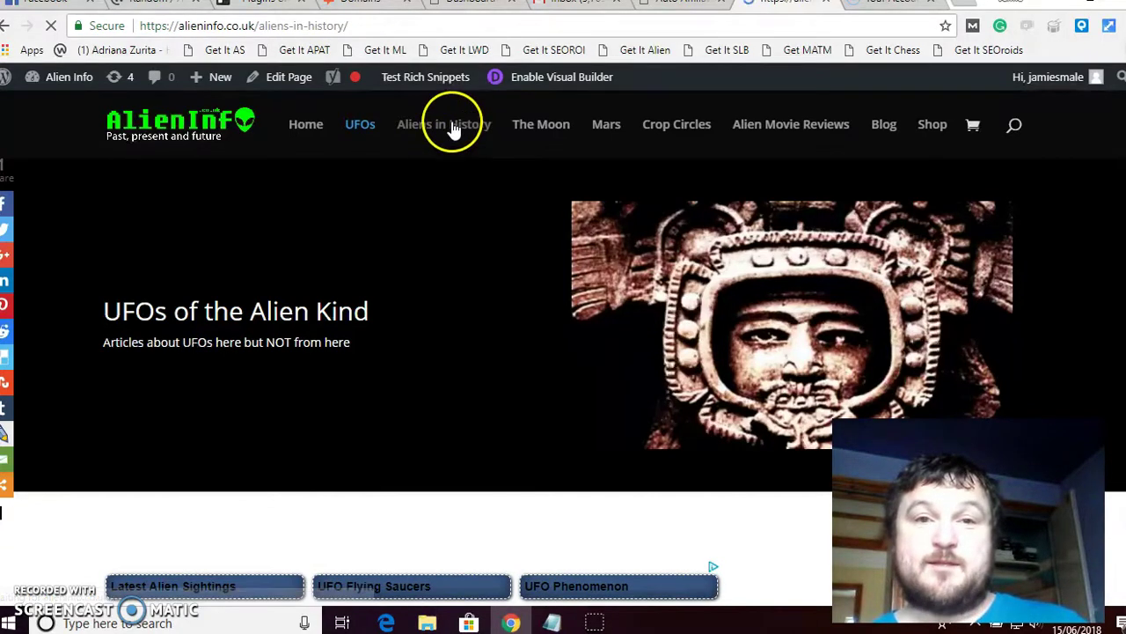
{"action": "left_click", "coordinate": [417, 27]}
{"action": "right_click", "coordinate": [325, 27]}
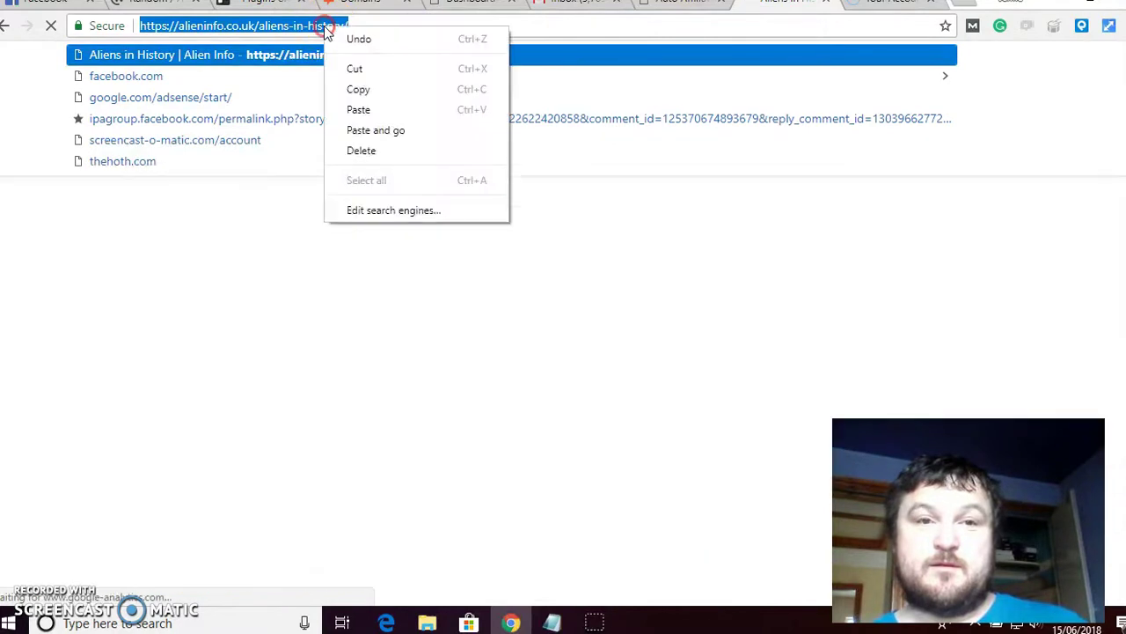
{"action": "left_click", "coordinate": [357, 92]}
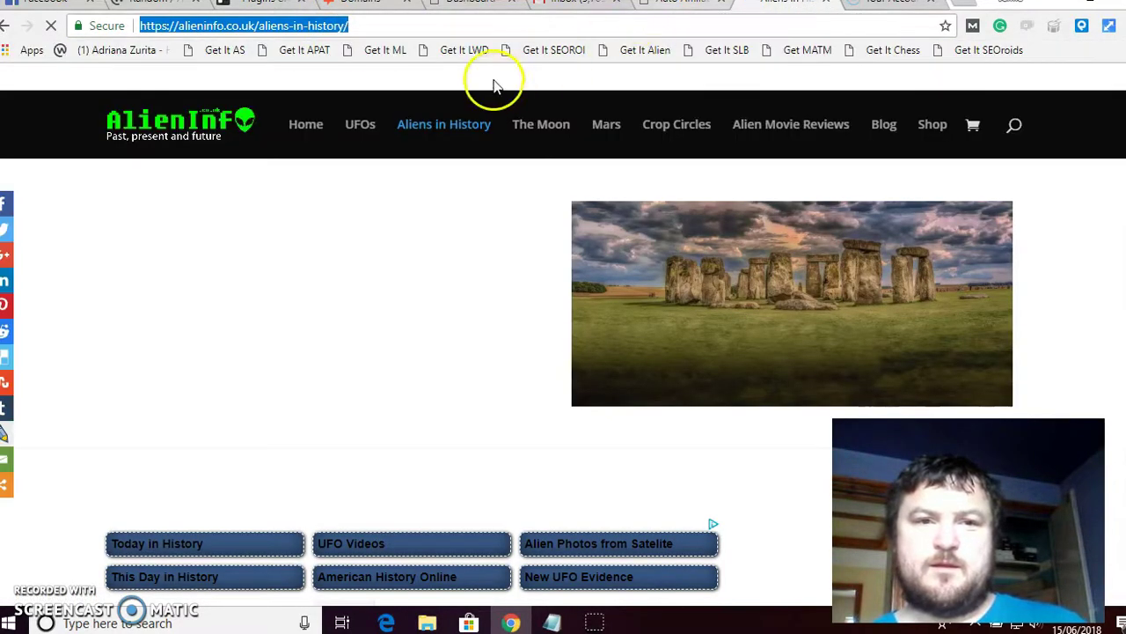
{"action": "key", "text": "ctrl+shift+Tab"}
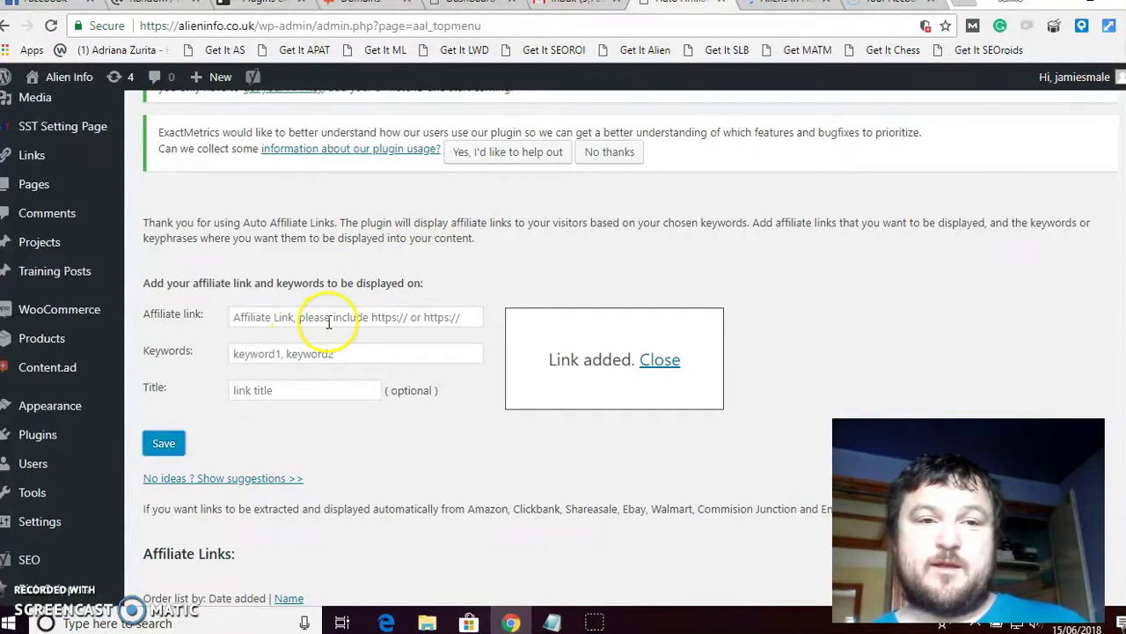
Paste that URL with keywords 'aliens, history' and title 'Aliens in History', then save.
{"action": "left_click", "coordinate": [330, 319]}
{"action": "right_click", "coordinate": [329, 319]}
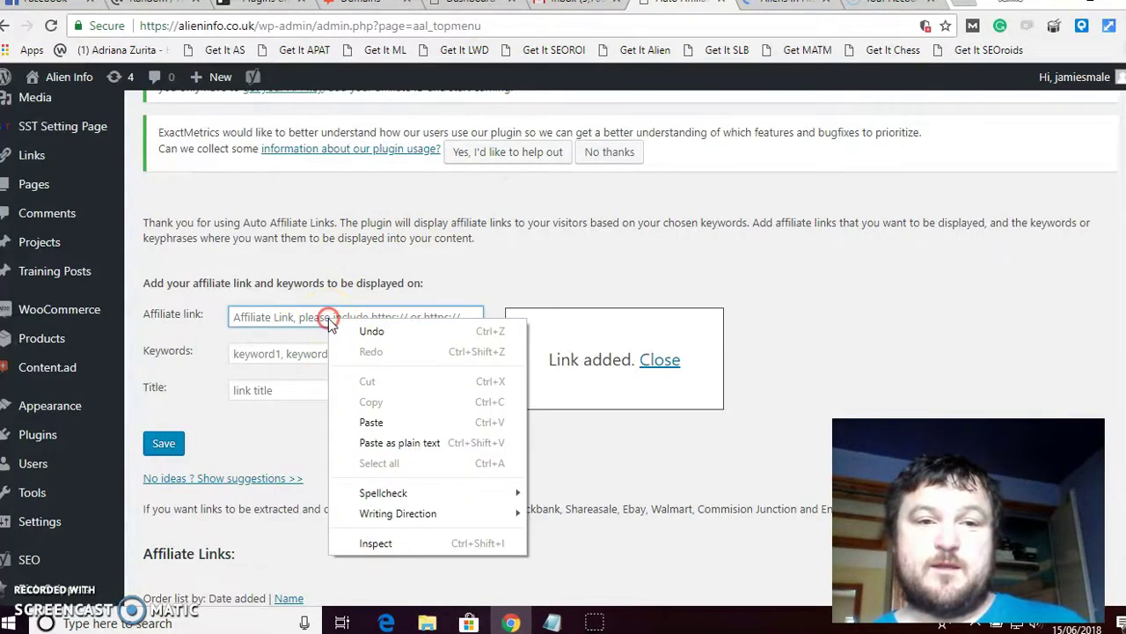
{"action": "left_click", "coordinate": [370, 423]}
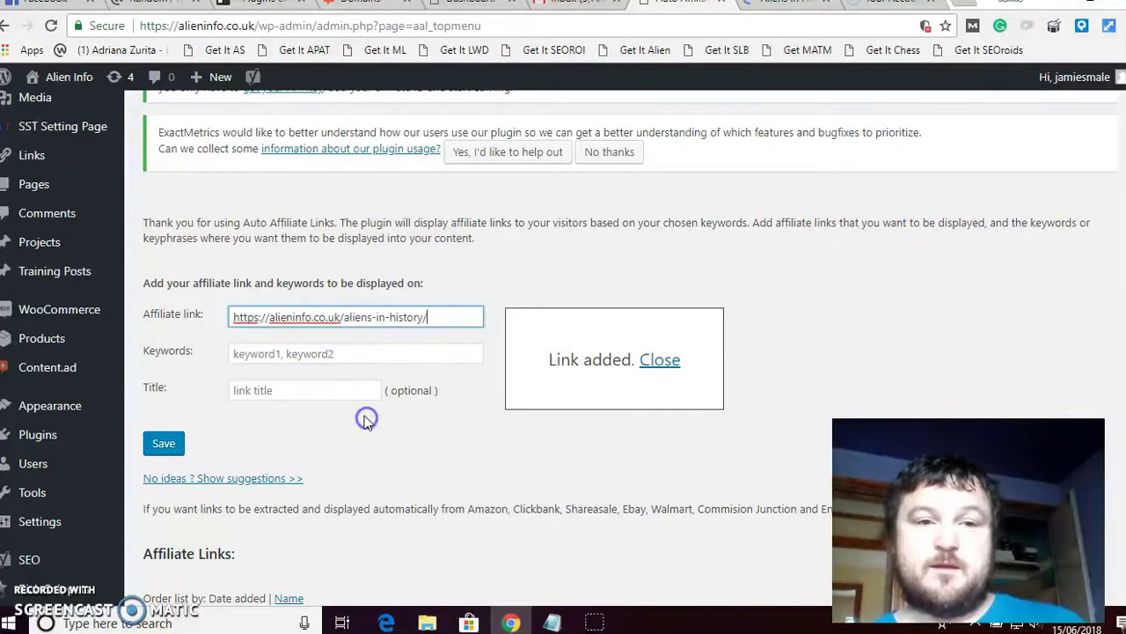
{"action": "left_click", "coordinate": [327, 355]}
{"action": "type", "text": "aliens, history"}
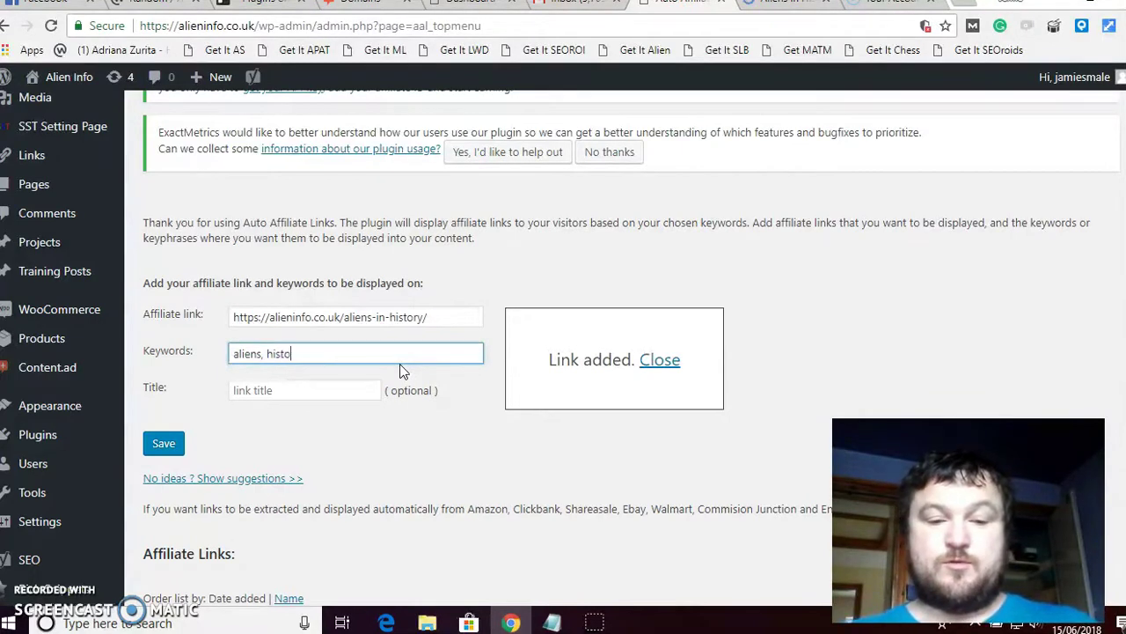
{"action": "left_click", "coordinate": [324, 390]}
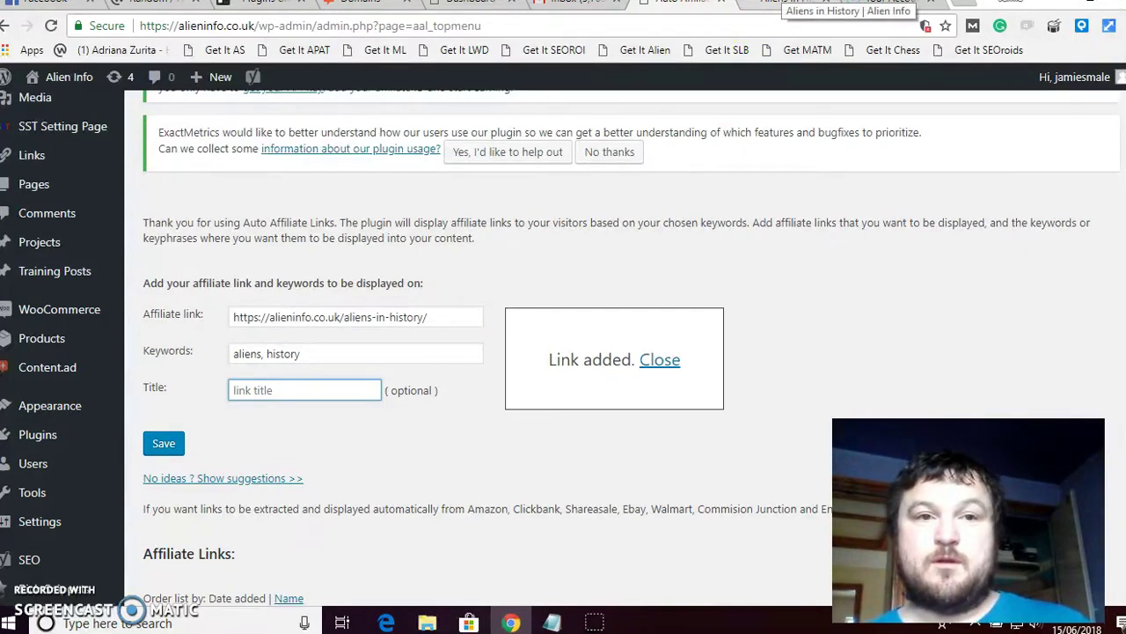
{"action": "left_click", "coordinate": [774, 4]}
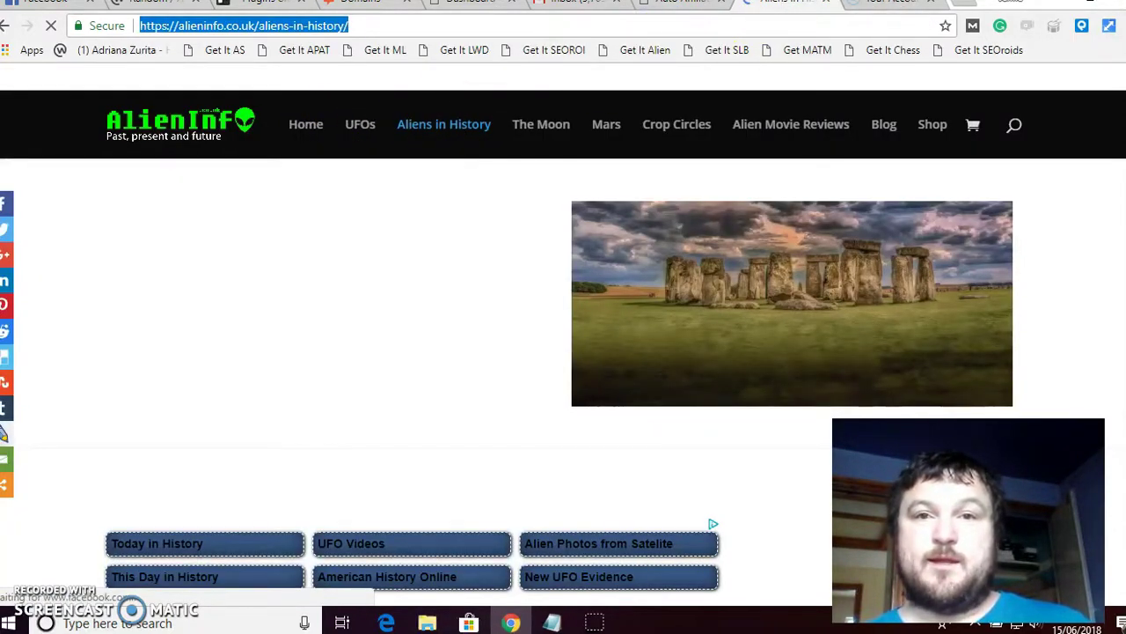
{"action": "key", "text": "ctrl+shift+Tab"}
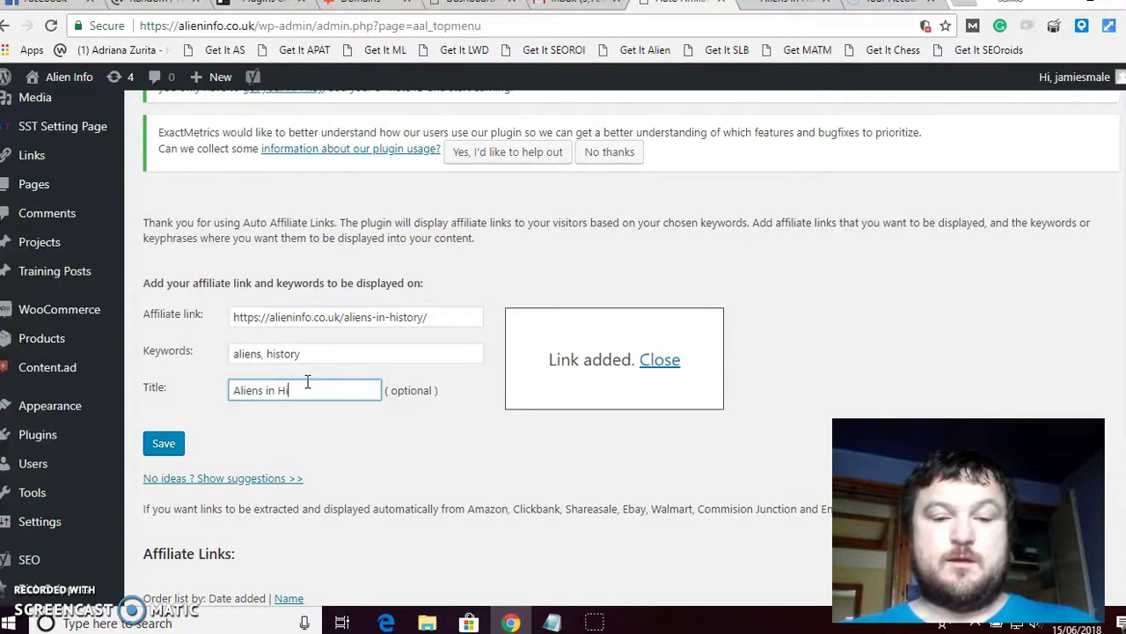
{"action": "left_click", "coordinate": [158, 433]}
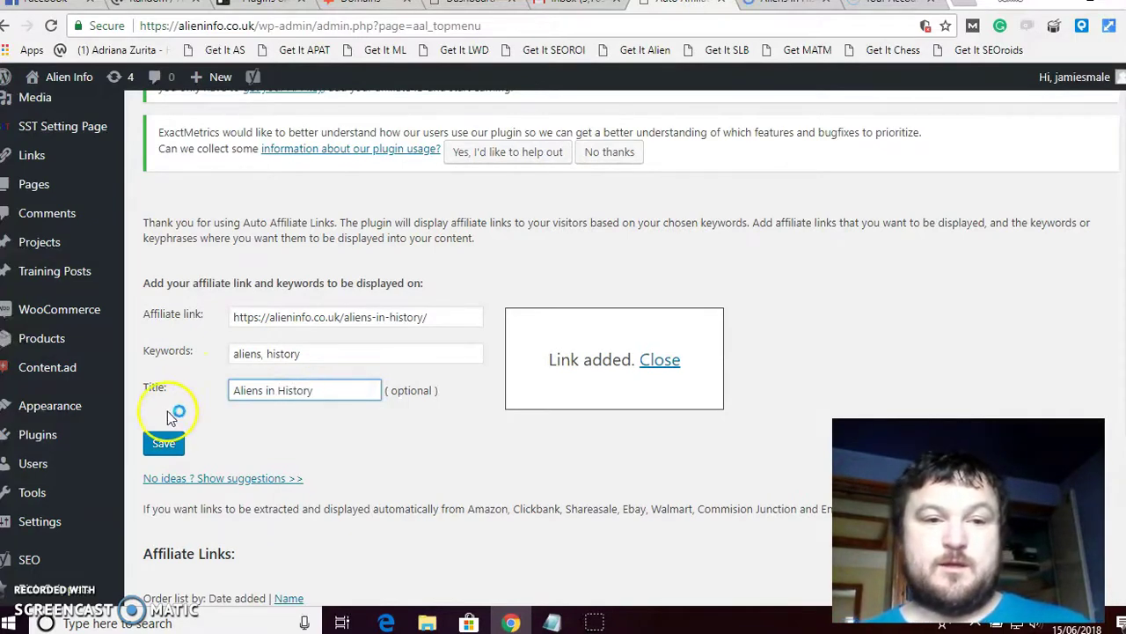
{"action": "left_click", "coordinate": [166, 444]}
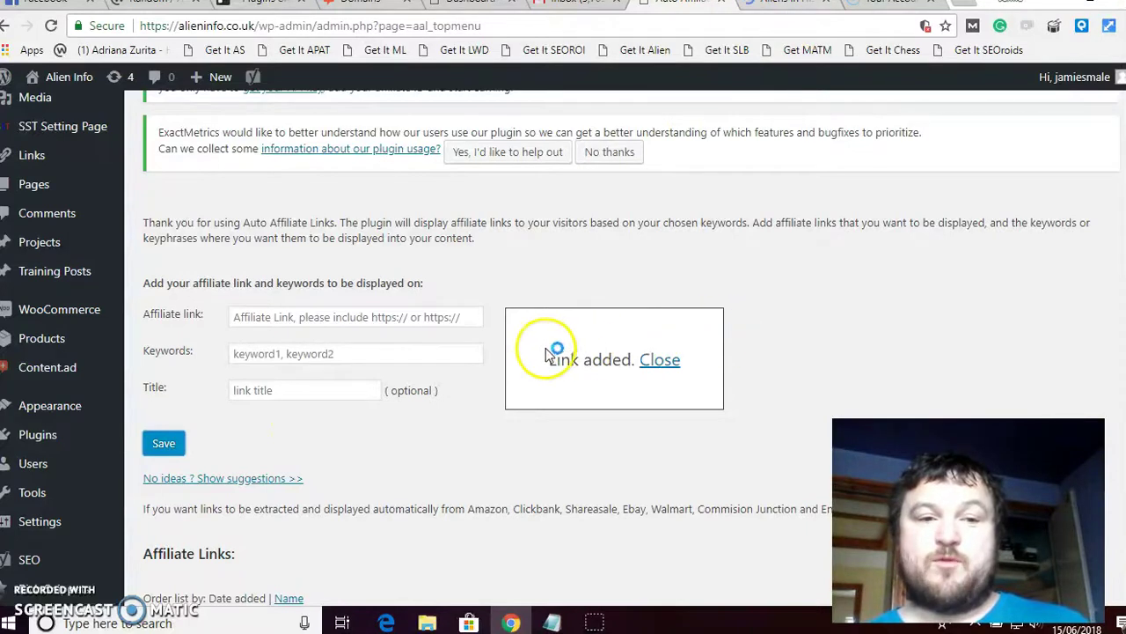
Check the UFOs and Aliens in History entries in the links list, then view the live page.
{"action": "scroll", "coordinate": [541, 351], "scroll_direction": "down", "scroll_amount": 1}
{"action": "scroll", "coordinate": [541, 351], "scroll_direction": "down", "scroll_amount": 5}
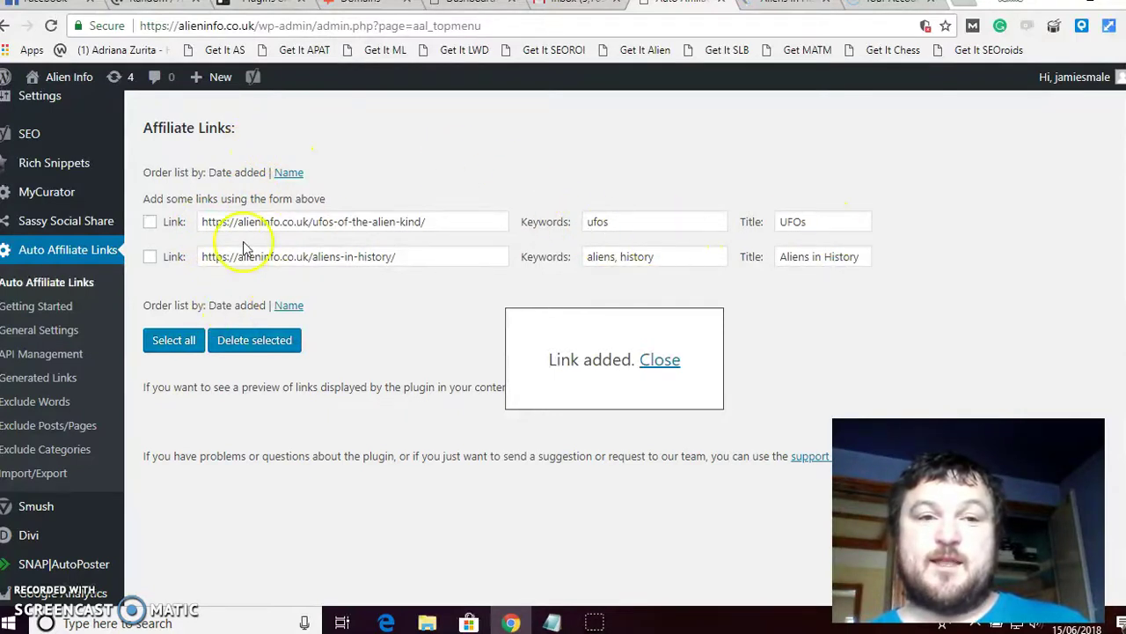
{"action": "scroll", "coordinate": [614, 268], "scroll_direction": "up", "scroll_amount": 5}
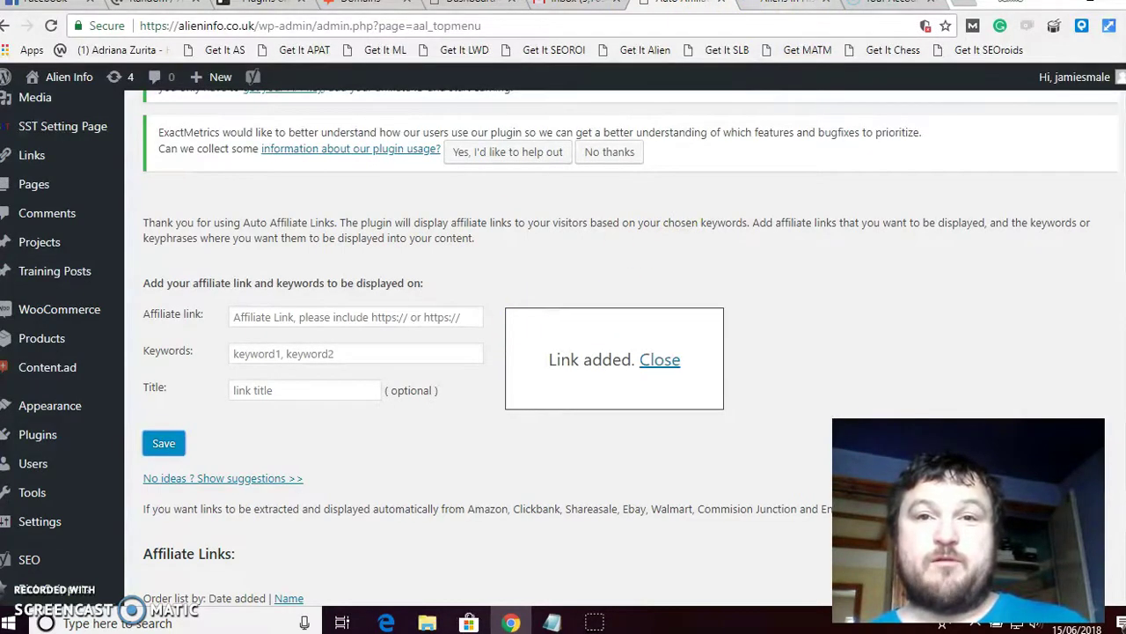
{"action": "left_click", "coordinate": [779, 7]}
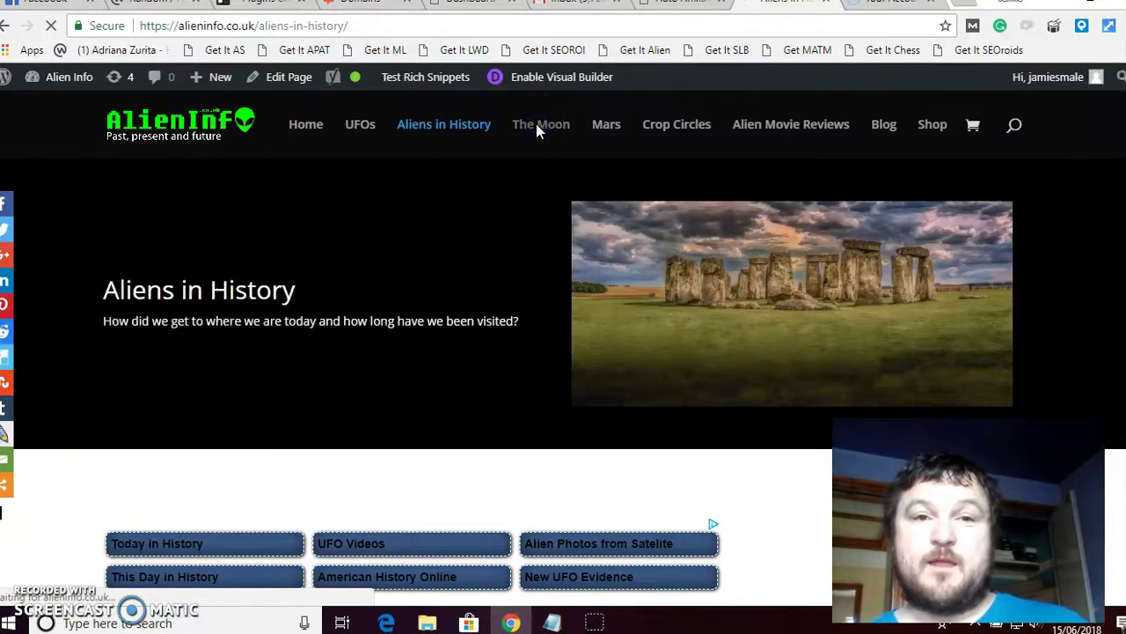
Open the site's Moon page and copy its URL from the address bar.
{"action": "left_click", "coordinate": [539, 127]}
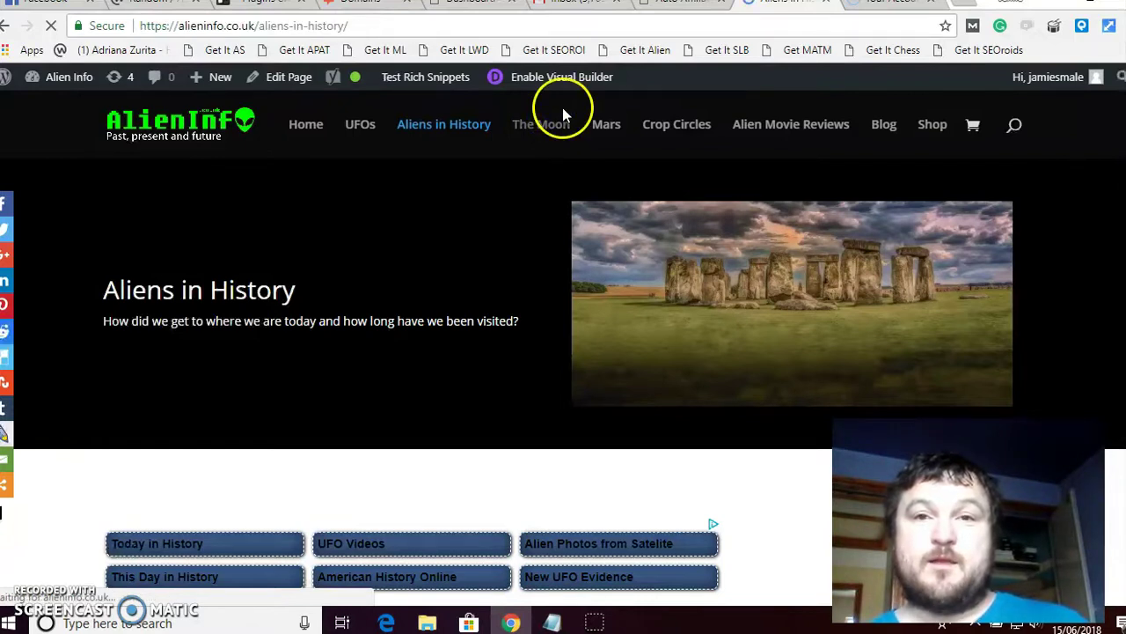
{"action": "left_click", "coordinate": [432, 22]}
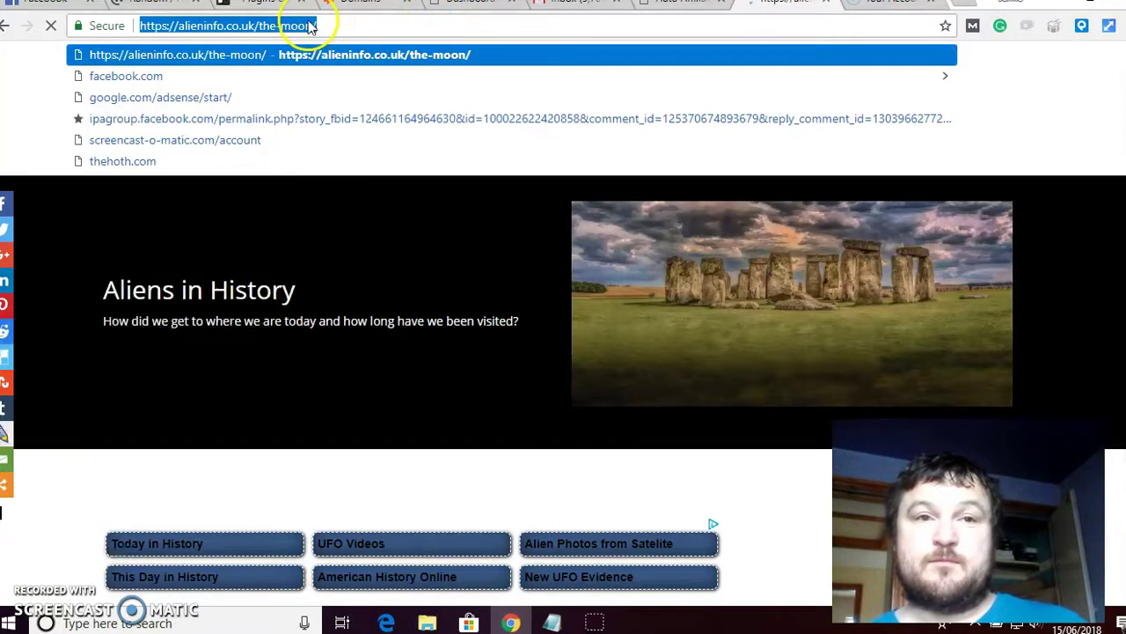
{"action": "right_click", "coordinate": [310, 27]}
{"action": "left_click", "coordinate": [363, 82]}
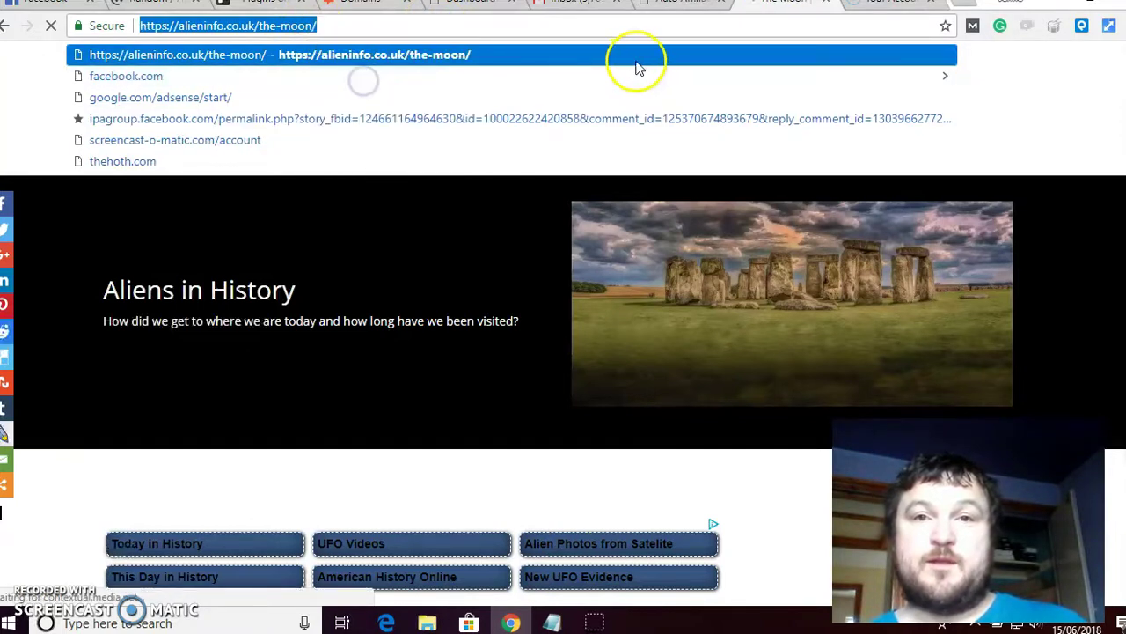
Paste the Moon URL as the affiliate link, with keyword 'moon' and title 'The Moon', and save.
{"action": "left_click", "coordinate": [677, 3]}
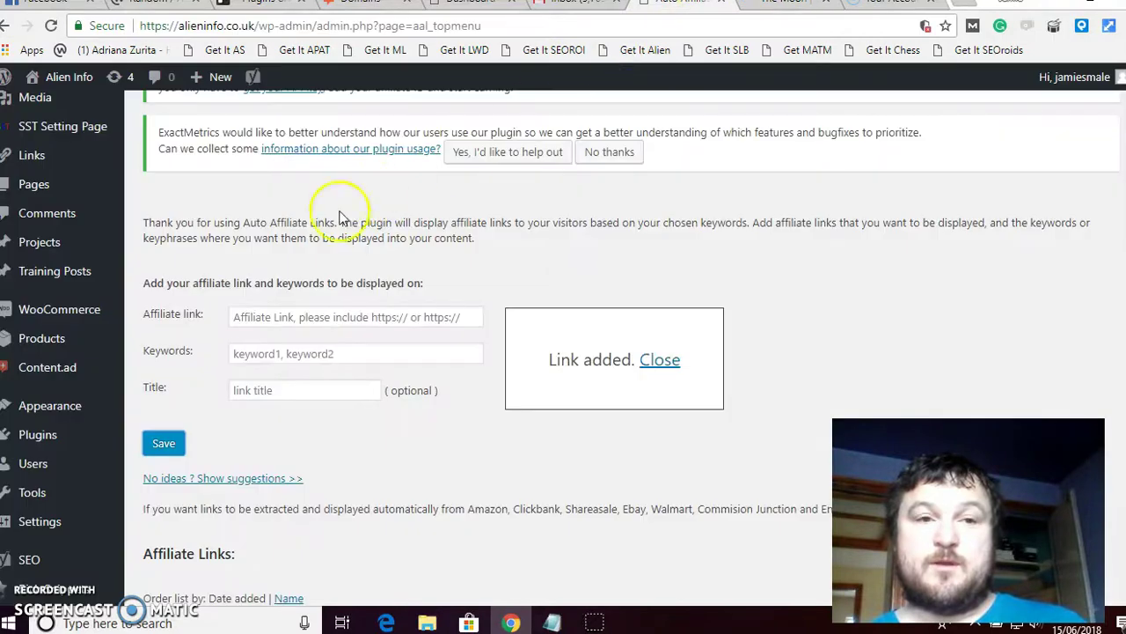
{"action": "left_click", "coordinate": [264, 315]}
{"action": "right_click", "coordinate": [269, 315]}
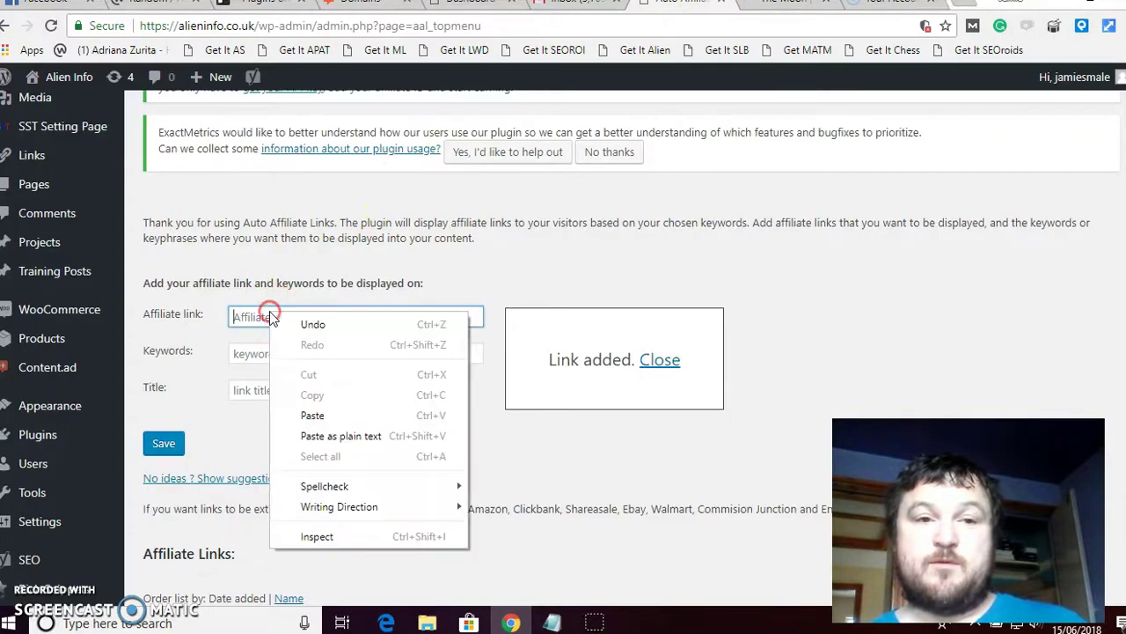
{"action": "left_click", "coordinate": [309, 414]}
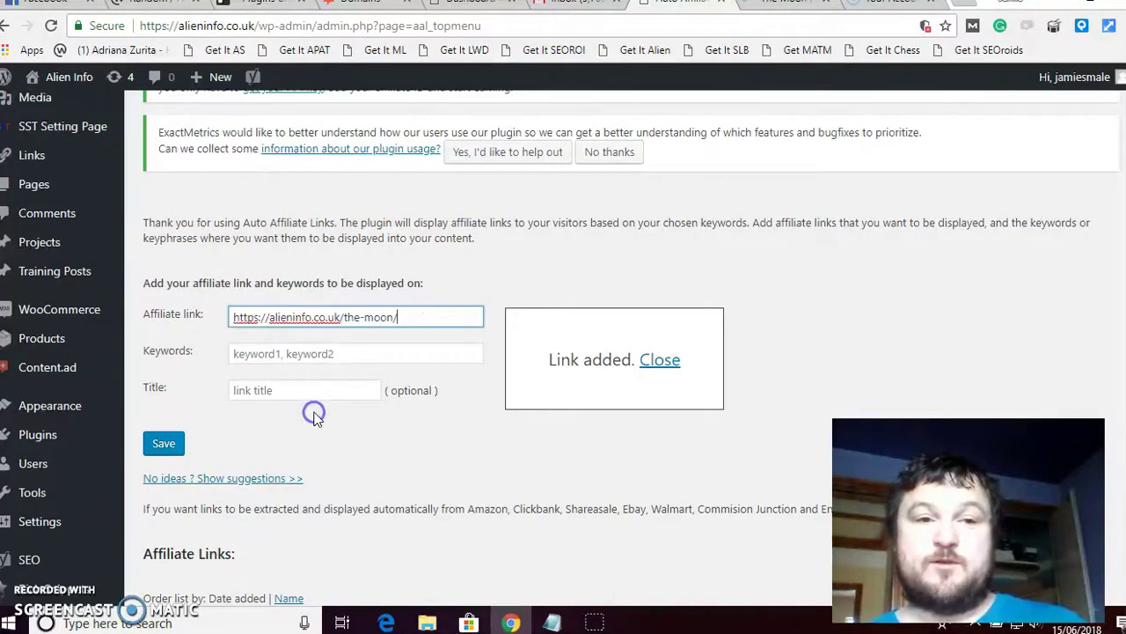
{"action": "left_click", "coordinate": [305, 355]}
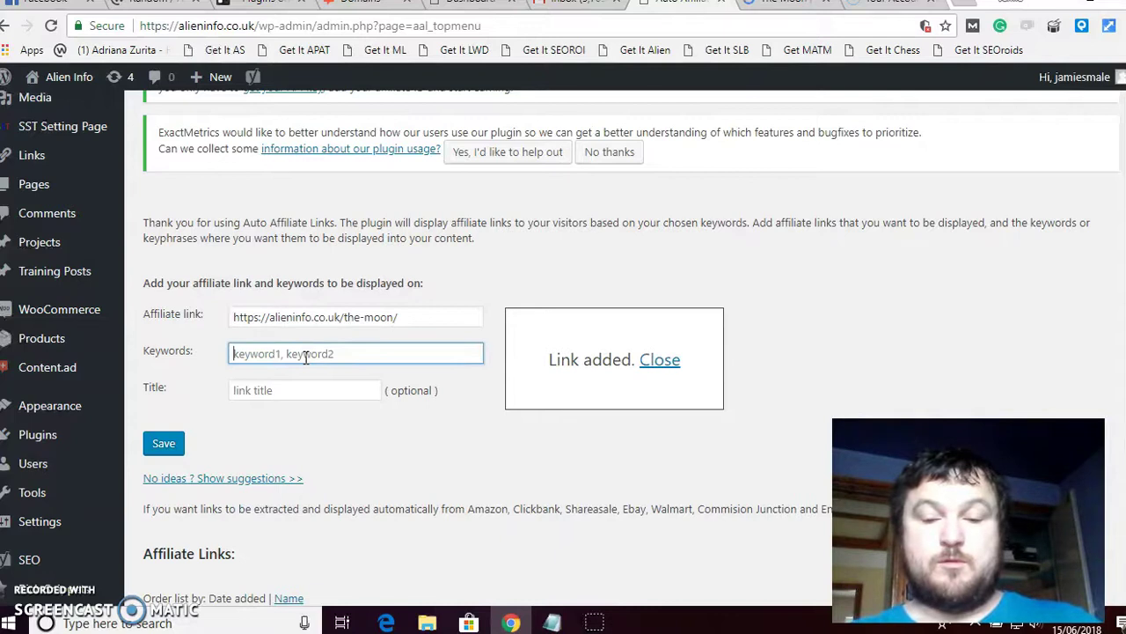
{"action": "type", "text": "moon"}
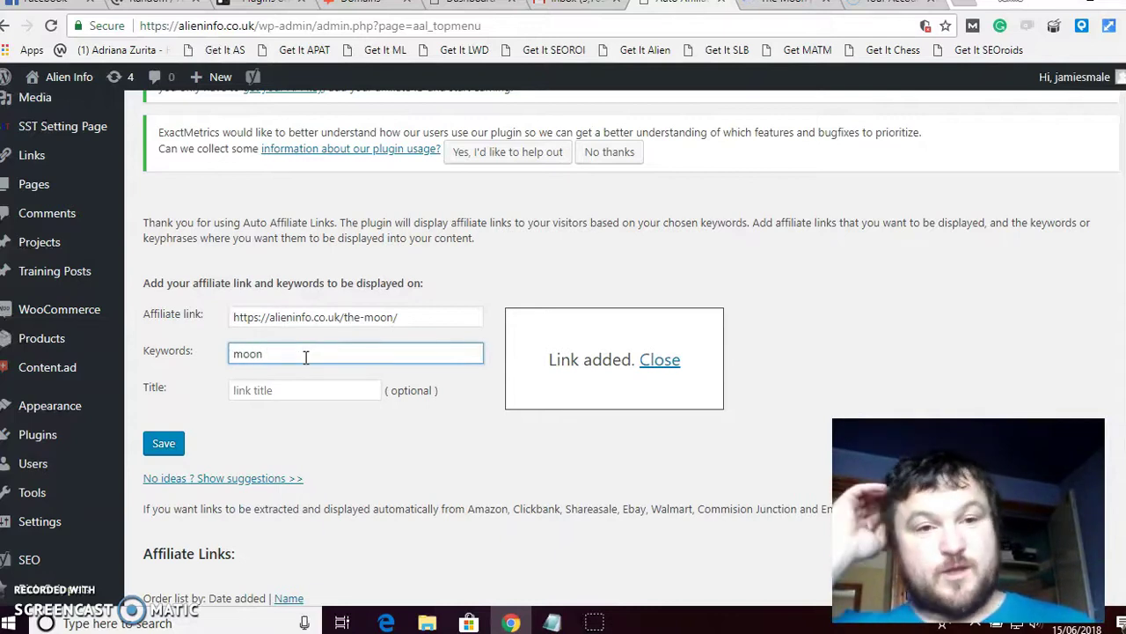
{"action": "left_click", "coordinate": [301, 355]}
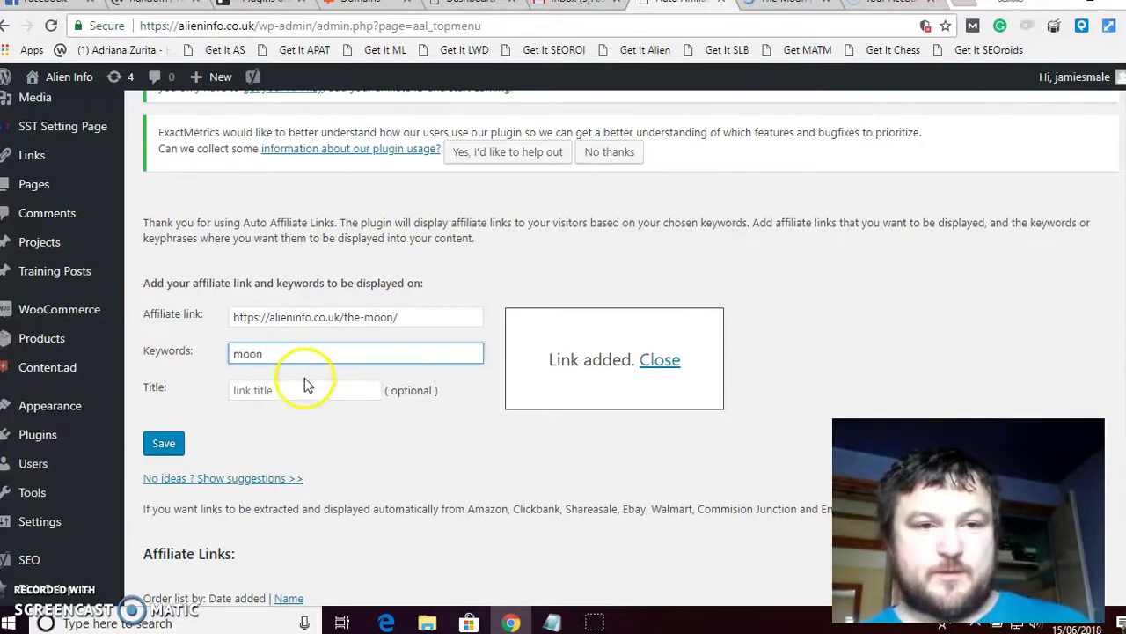
{"action": "left_click", "coordinate": [308, 388]}
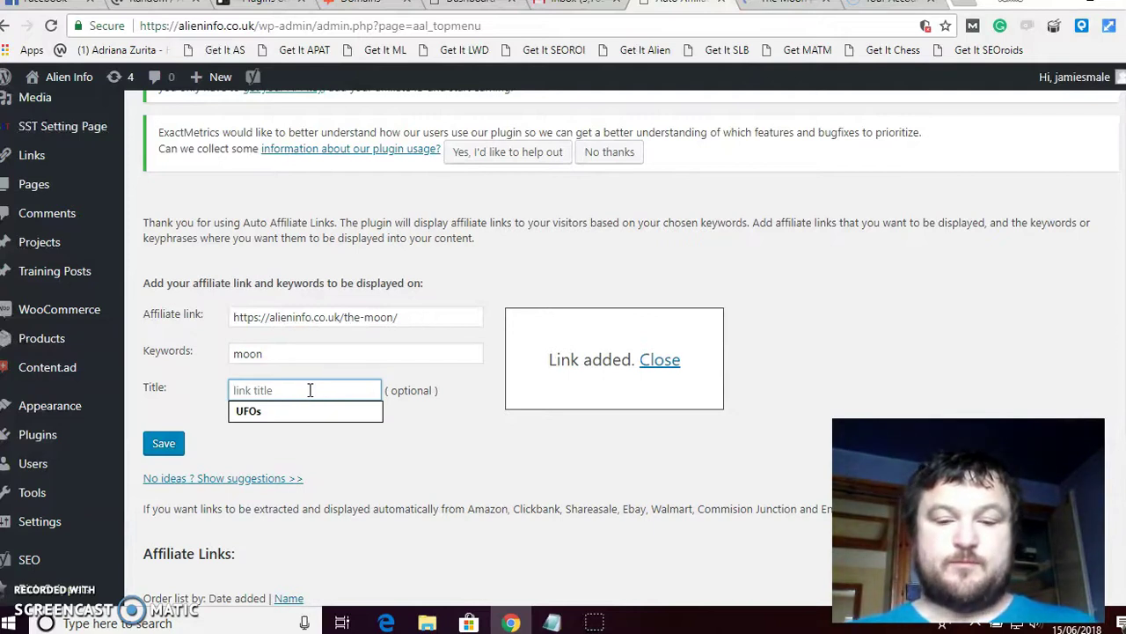
{"action": "type", "text": "The Moon"}
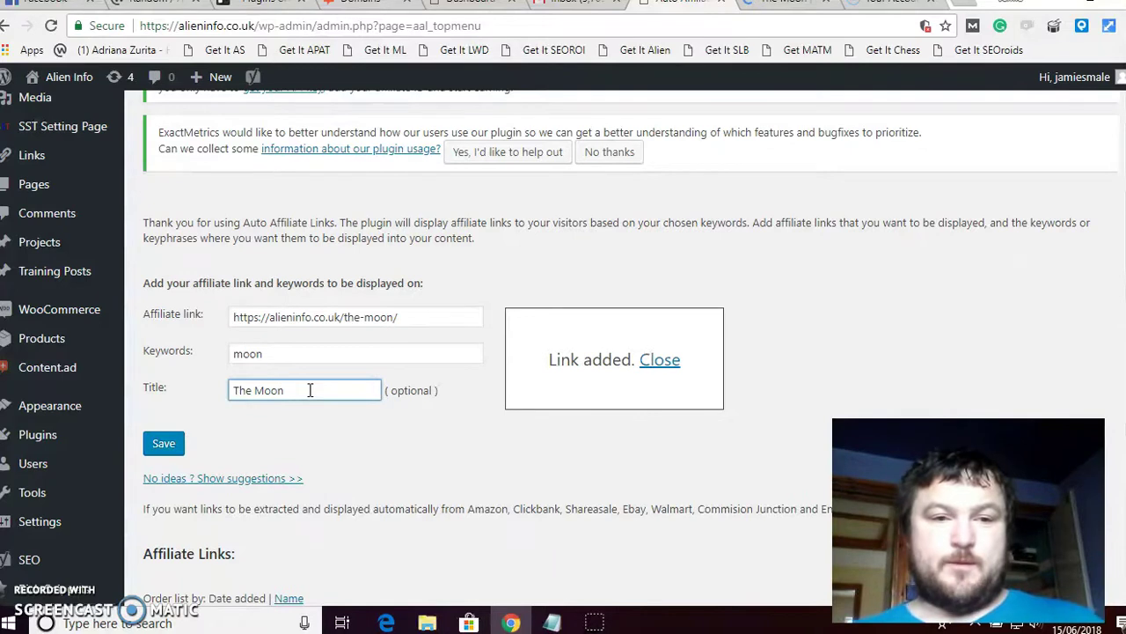
{"action": "left_click", "coordinate": [175, 444]}
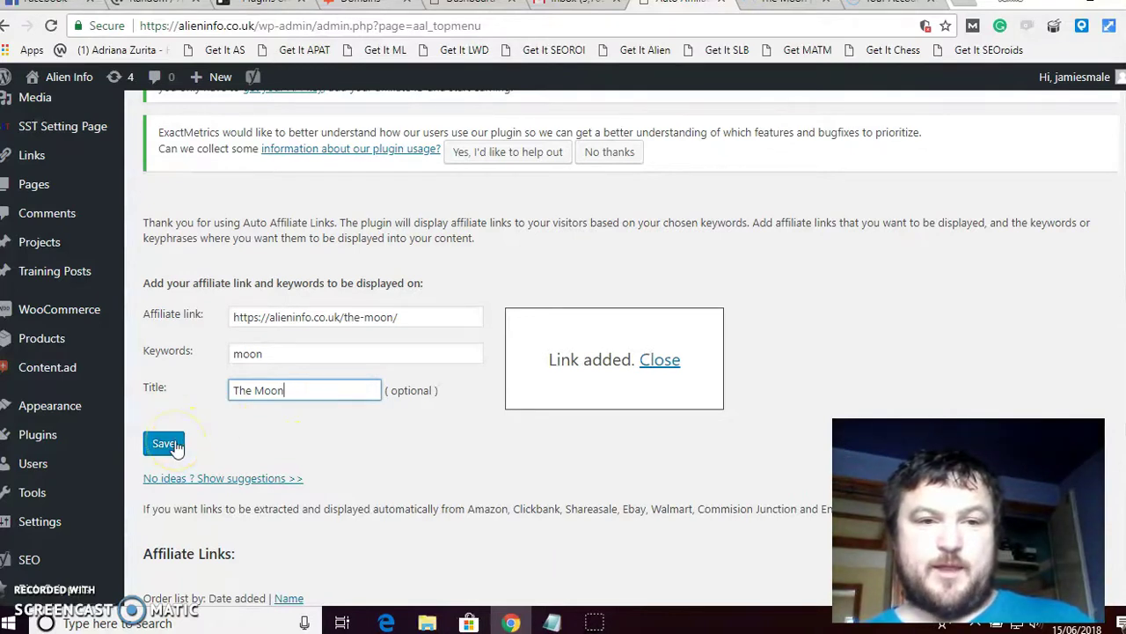
{"action": "left_click", "coordinate": [175, 446]}
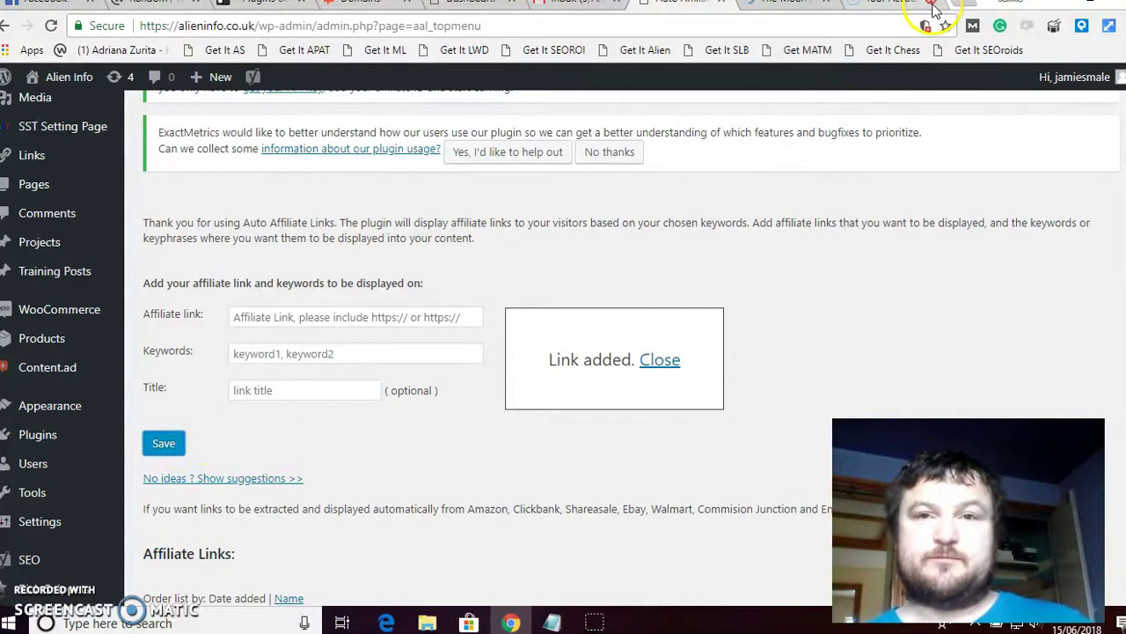
Open the site's Mars page and copy its URL.
{"action": "left_click", "coordinate": [774, 3]}
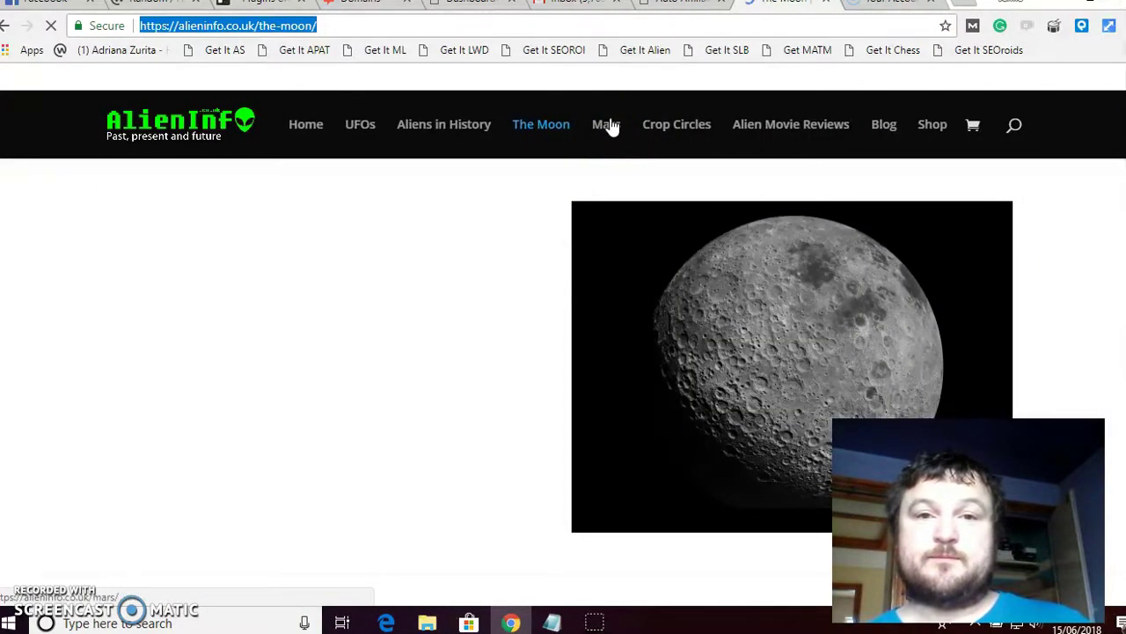
{"action": "left_click", "coordinate": [767, 12]}
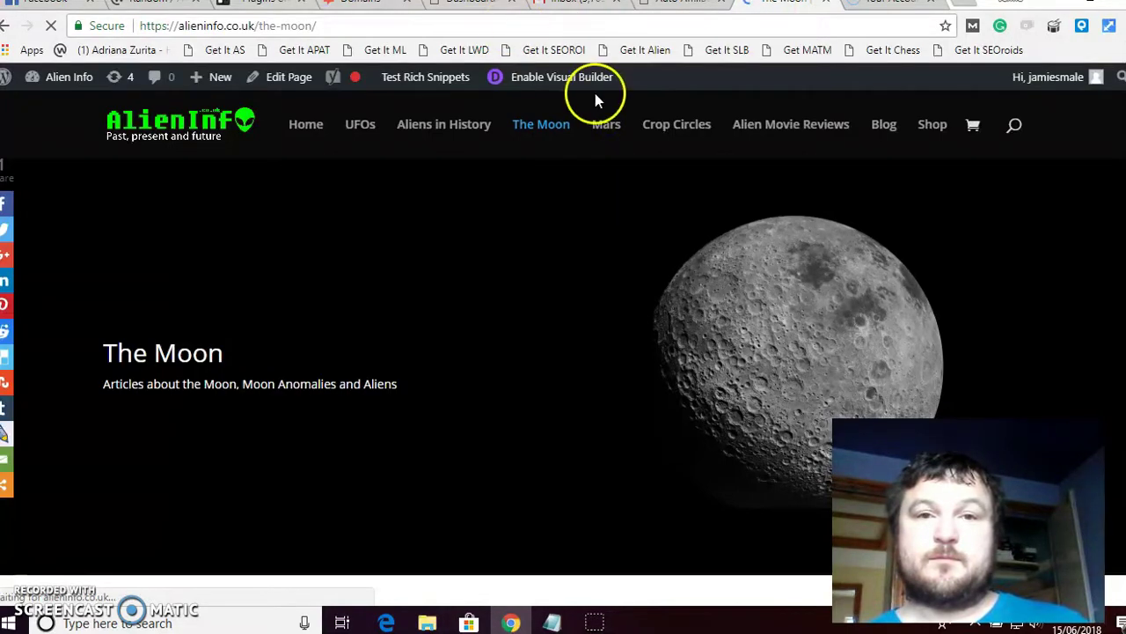
{"action": "left_click", "coordinate": [606, 123]}
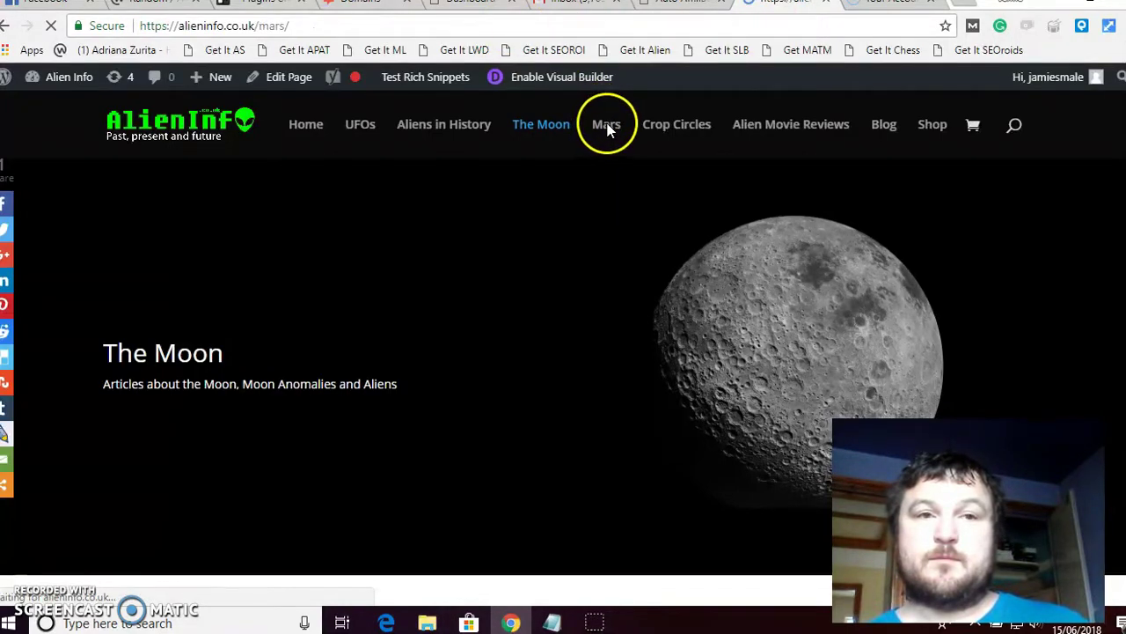
{"action": "left_click", "coordinate": [448, 27]}
{"action": "right_click", "coordinate": [211, 29]}
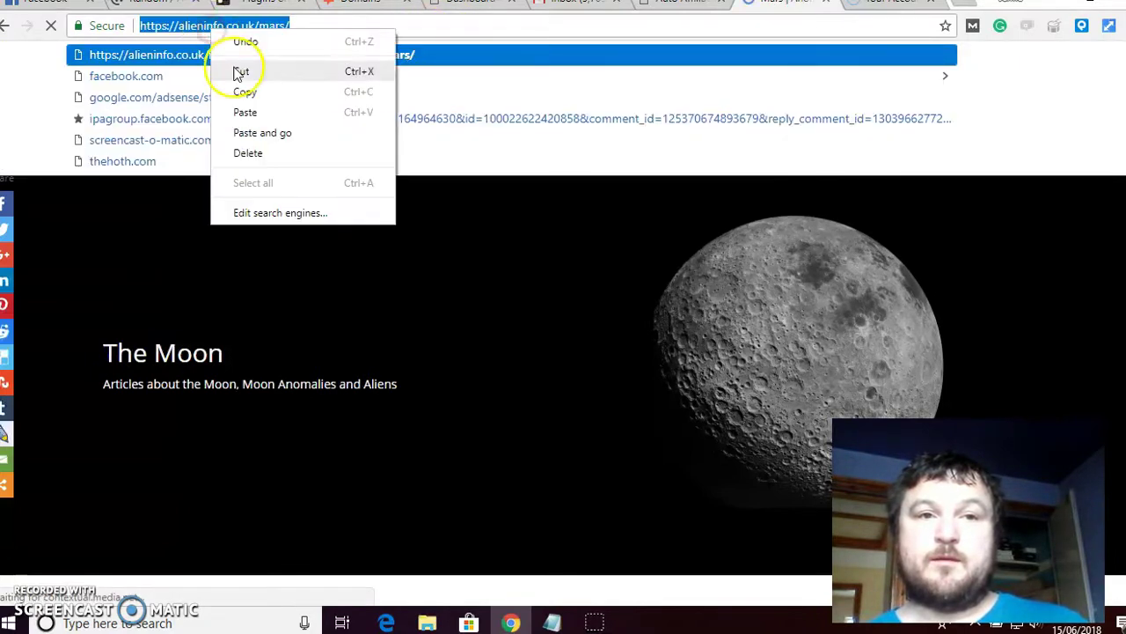
{"action": "left_click", "coordinate": [245, 92]}
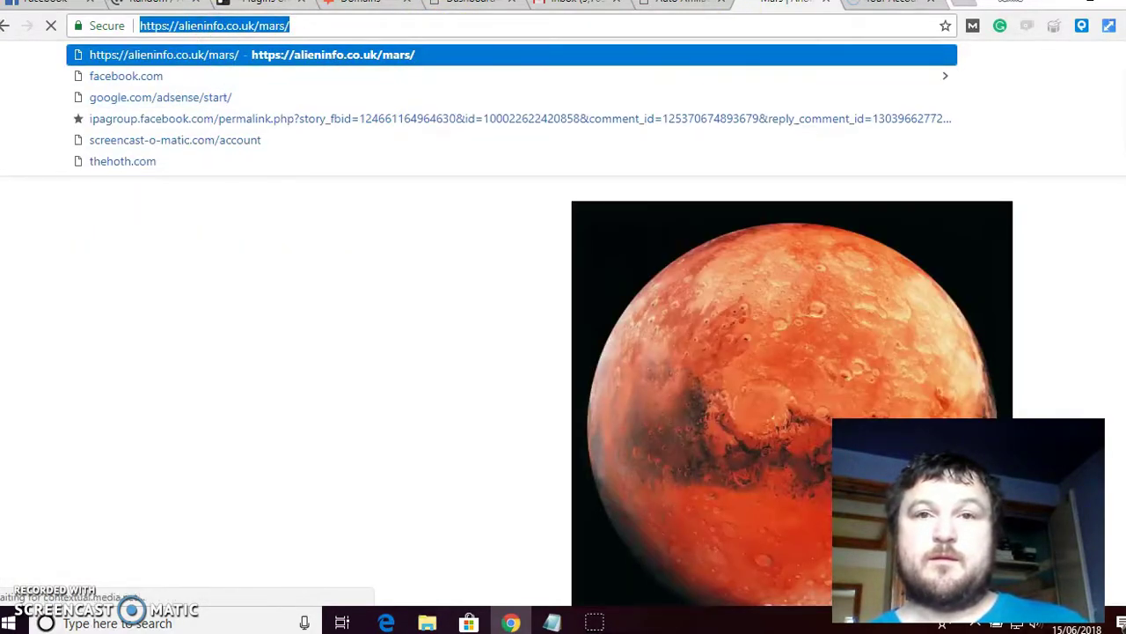
Paste the Mars page URL as the affiliate link and enter Mars keywords.
{"action": "left_click", "coordinate": [673, 11]}
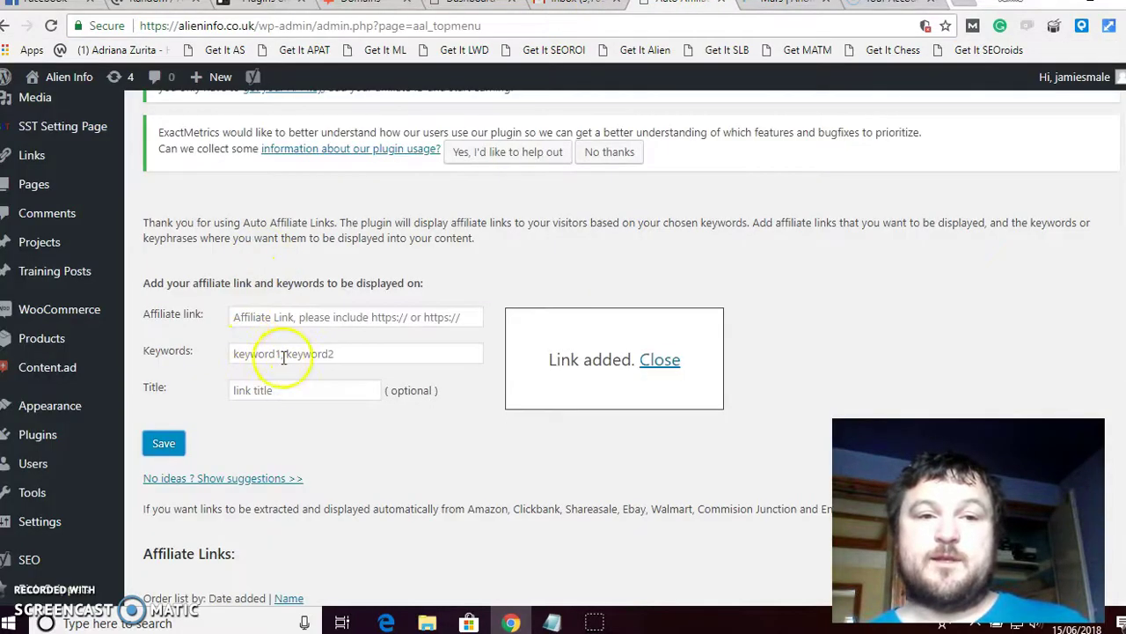
{"action": "left_click", "coordinate": [299, 317]}
{"action": "right_click", "coordinate": [299, 317]}
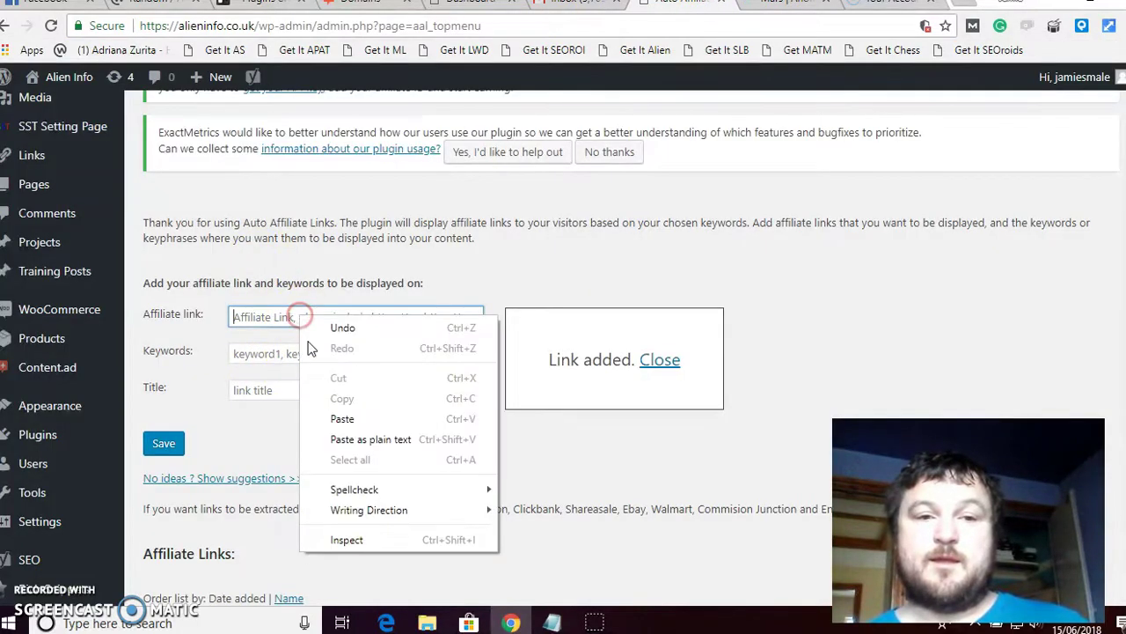
{"action": "left_click", "coordinate": [334, 417]}
{"action": "left_click", "coordinate": [318, 356]}
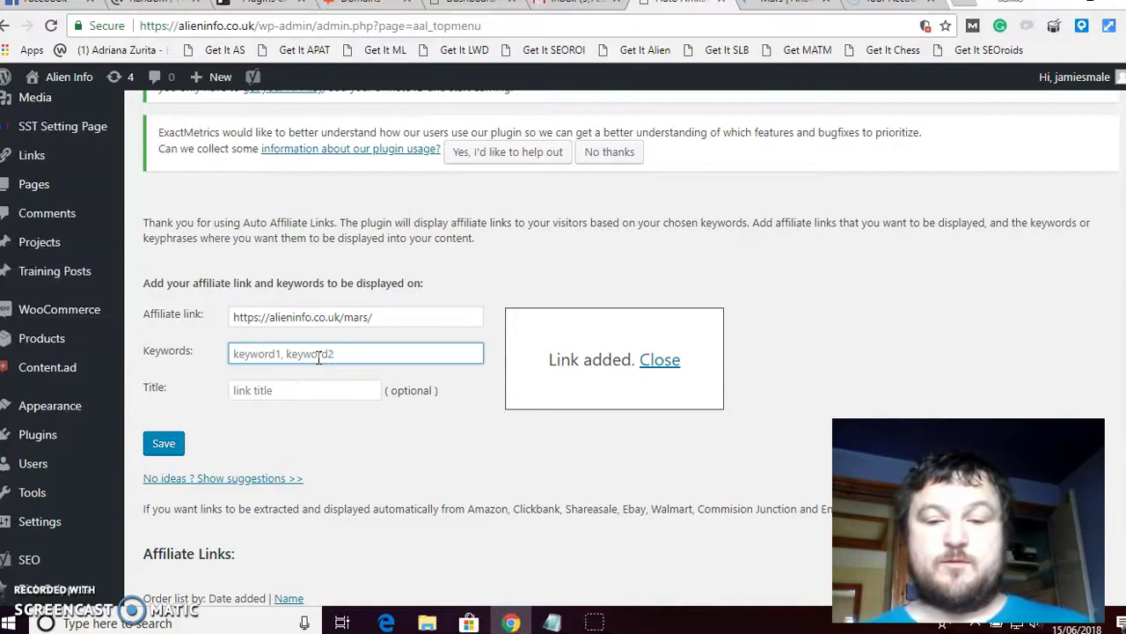
{"action": "type", "text": "ma"}
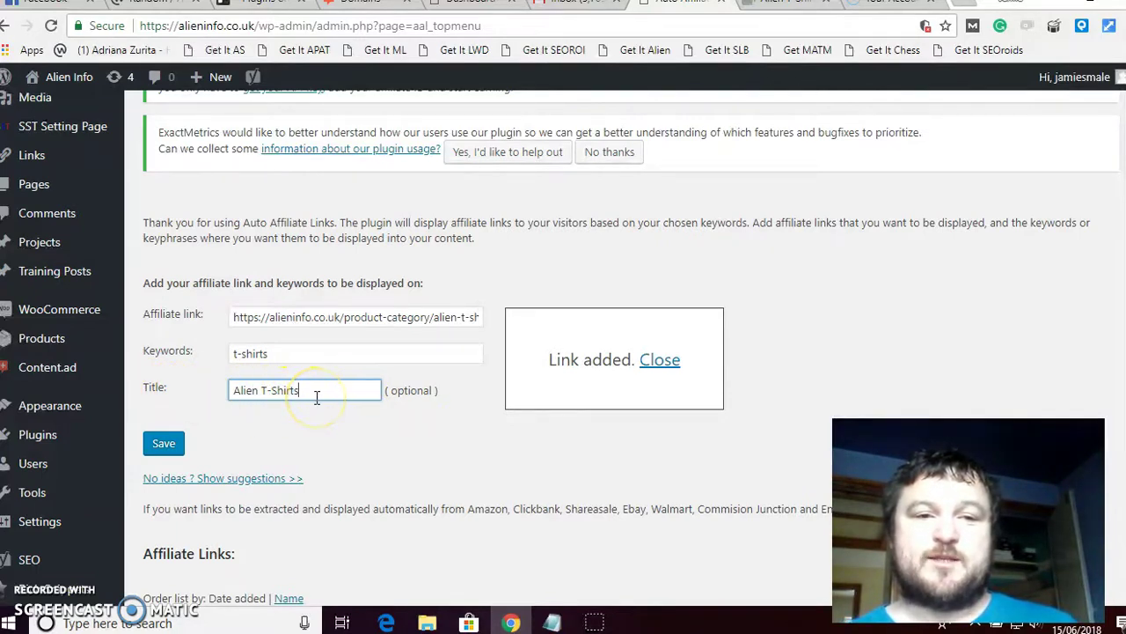
Save the affiliate entry with keyword 't-shirts' and title 'Alien T-Shirts'.
{"action": "left_click_drag", "start_coordinate": [317, 398], "coordinate": [198, 387]}
{"action": "left_click", "coordinate": [294, 392]}
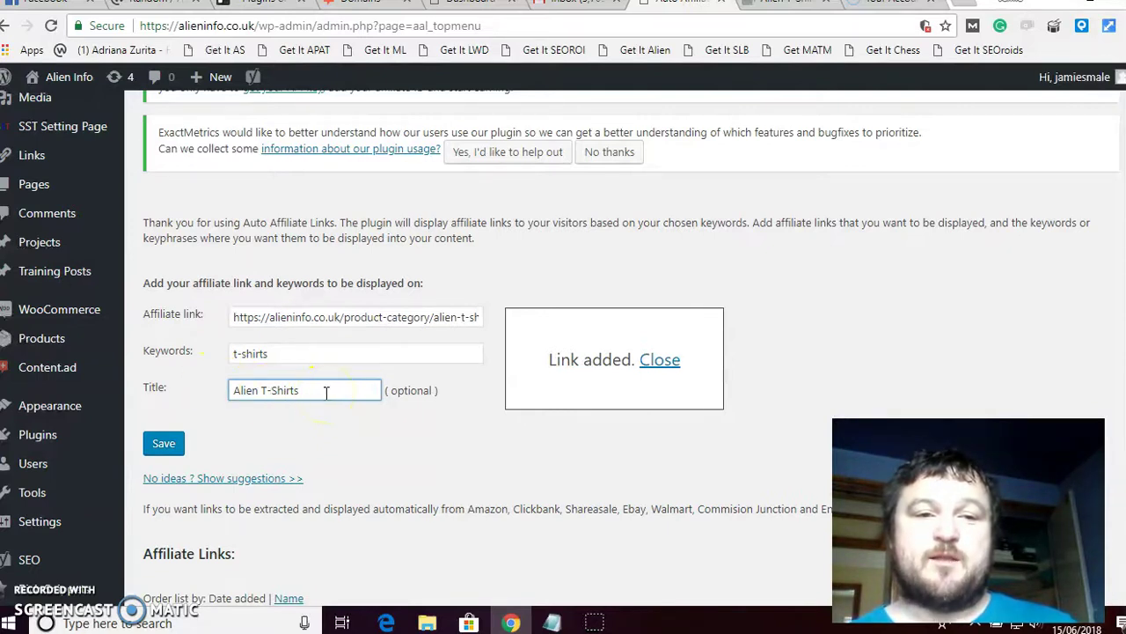
{"action": "left_click", "coordinate": [167, 444]}
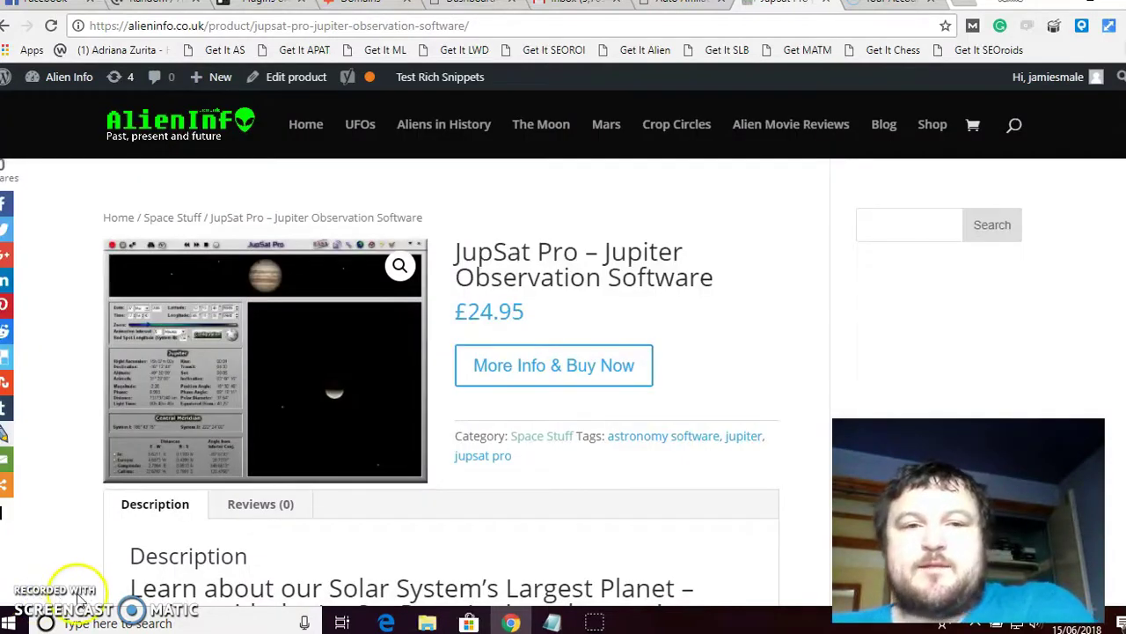
Open the JupSat Pro external sales page from the product page and copy its URL.
{"action": "left_click", "coordinate": [111, 581]}
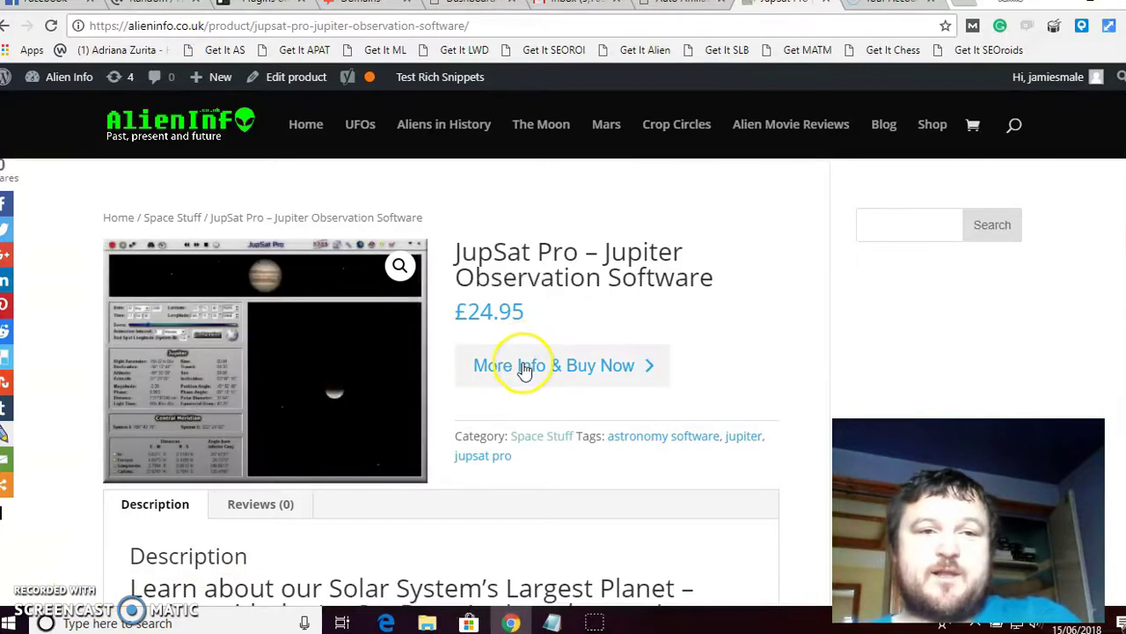
{"action": "left_click", "coordinate": [555, 375]}
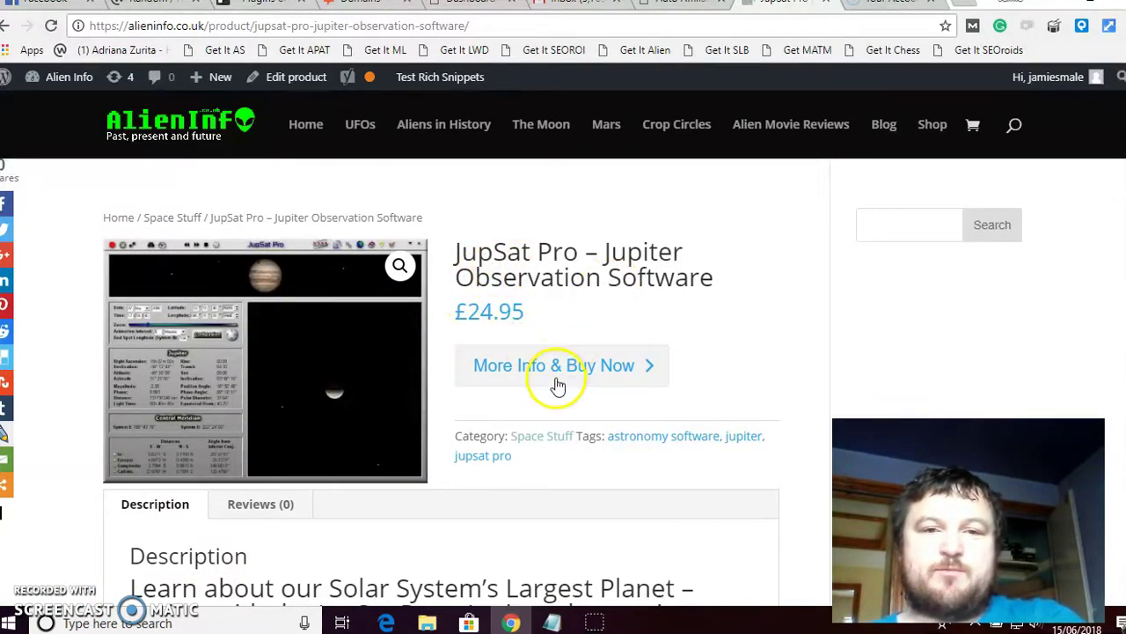
{"action": "left_click", "coordinate": [557, 378]}
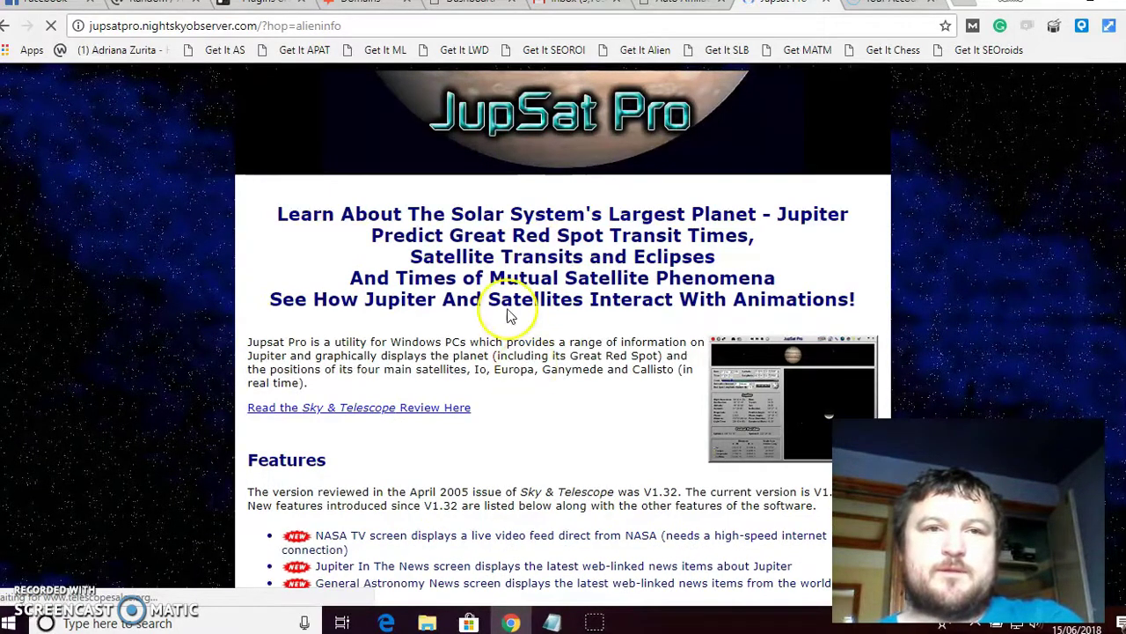
{"action": "left_click", "coordinate": [376, 26]}
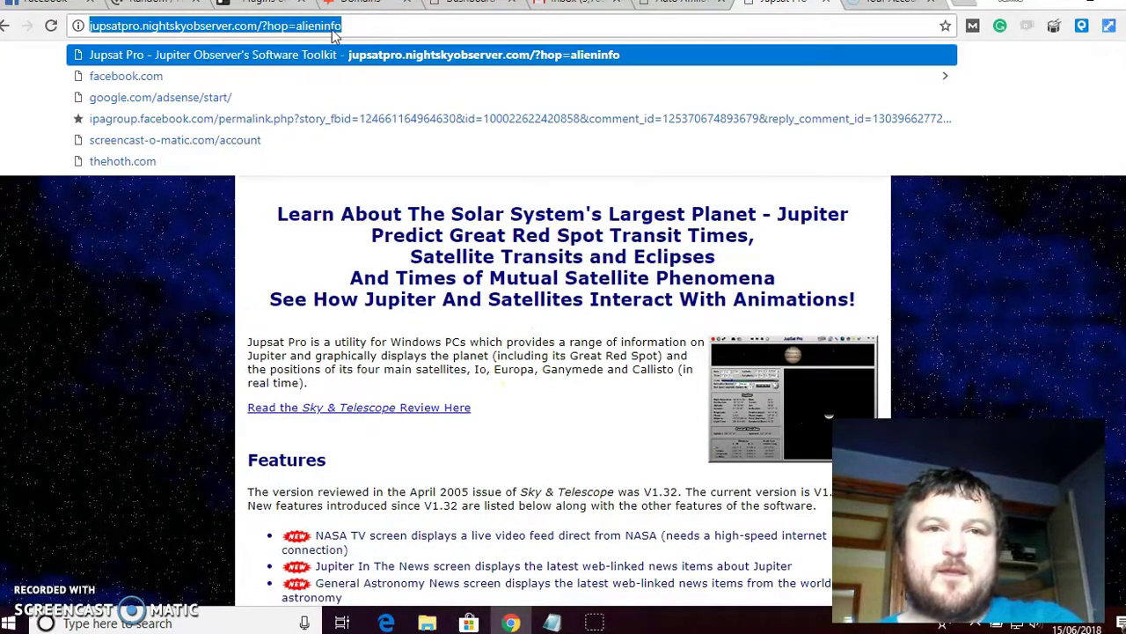
{"action": "right_click", "coordinate": [333, 32]}
{"action": "left_click", "coordinate": [364, 93]}
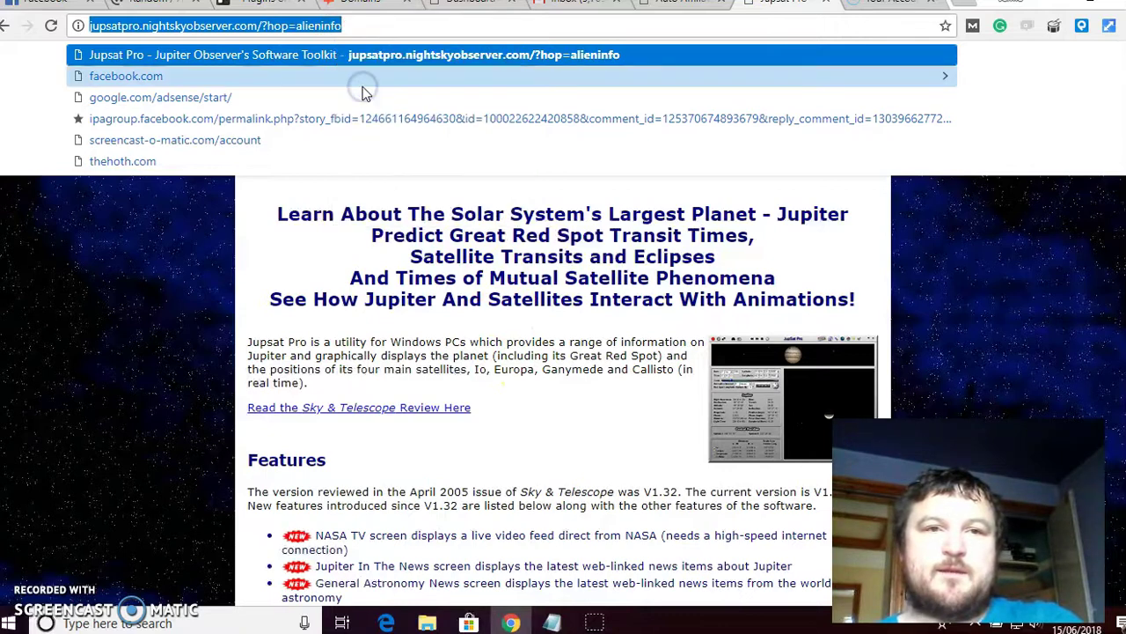
Add and save an affiliate link with the JupSat Pro URL, keyword 'jupiter', title 'JupSat Pro'.
{"action": "left_click", "coordinate": [662, 12]}
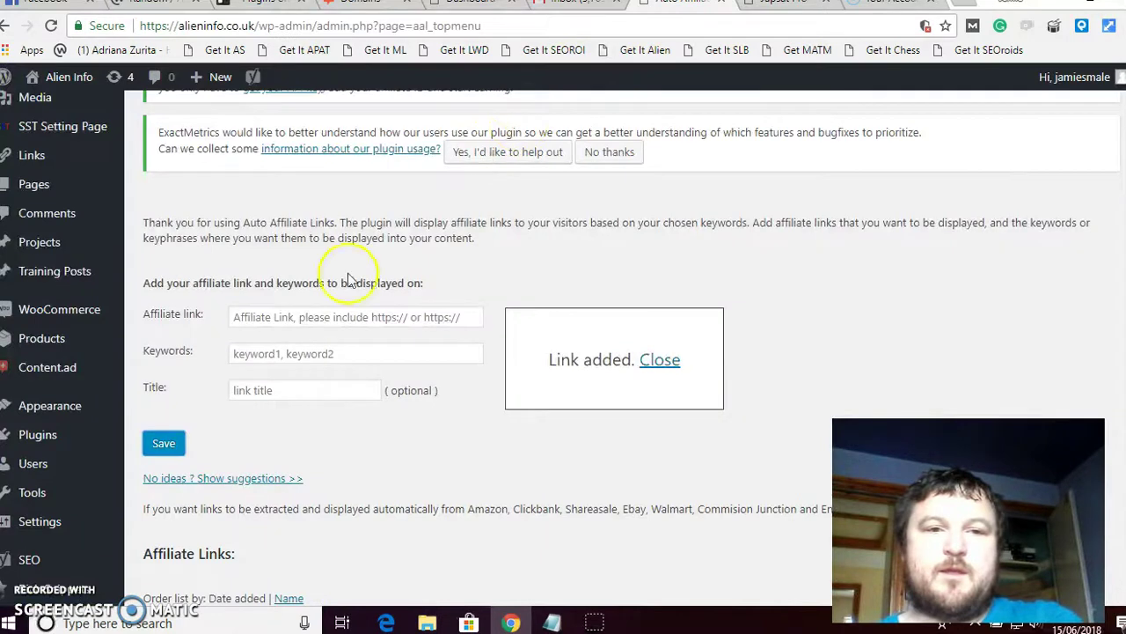
{"action": "left_click", "coordinate": [274, 315]}
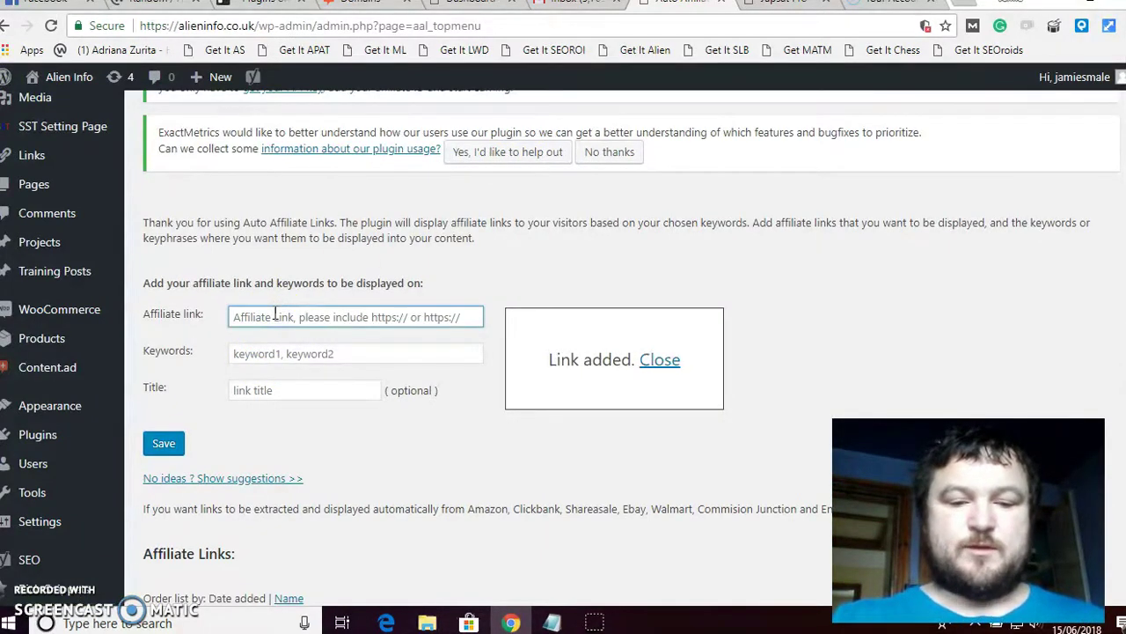
{"action": "key", "text": "ctrl+v"}
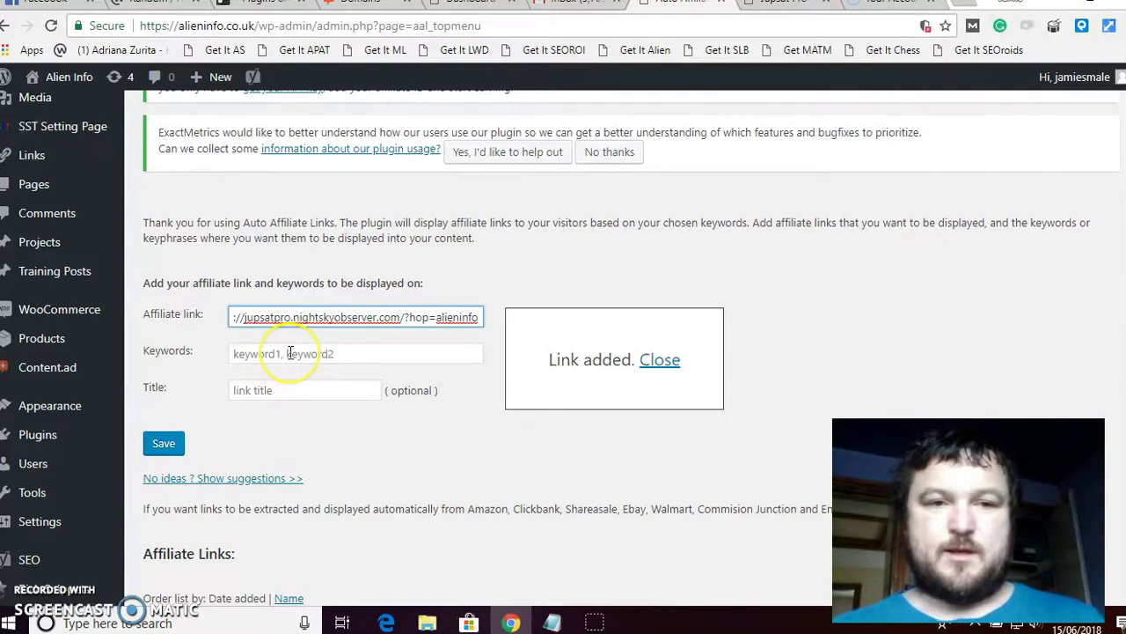
{"action": "left_click", "coordinate": [290, 353]}
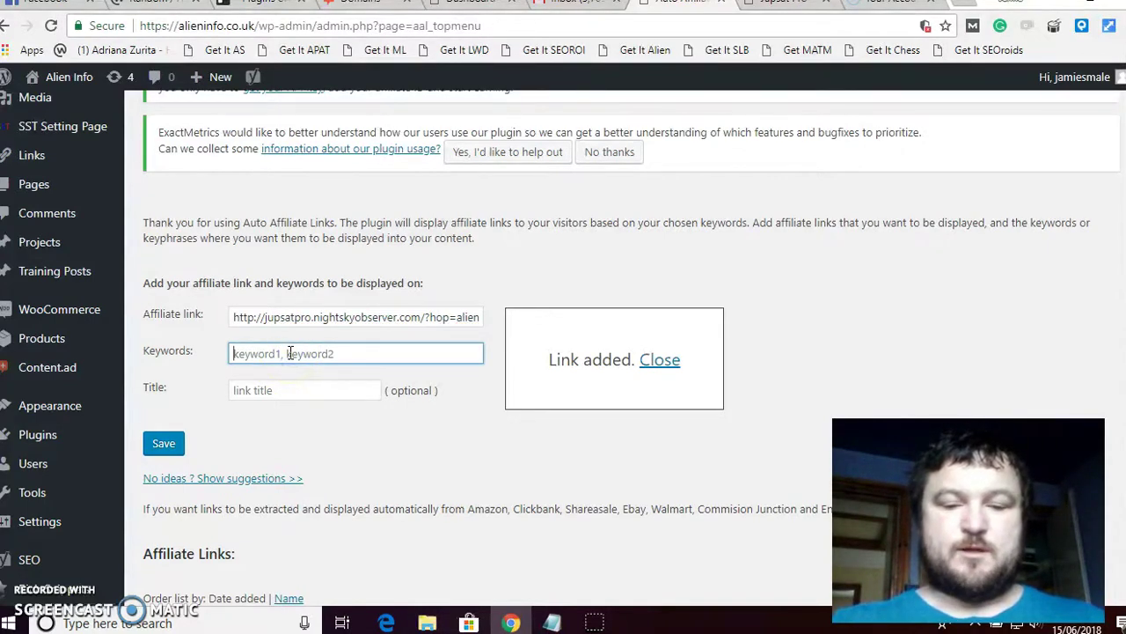
{"action": "type", "text": "jupiter"}
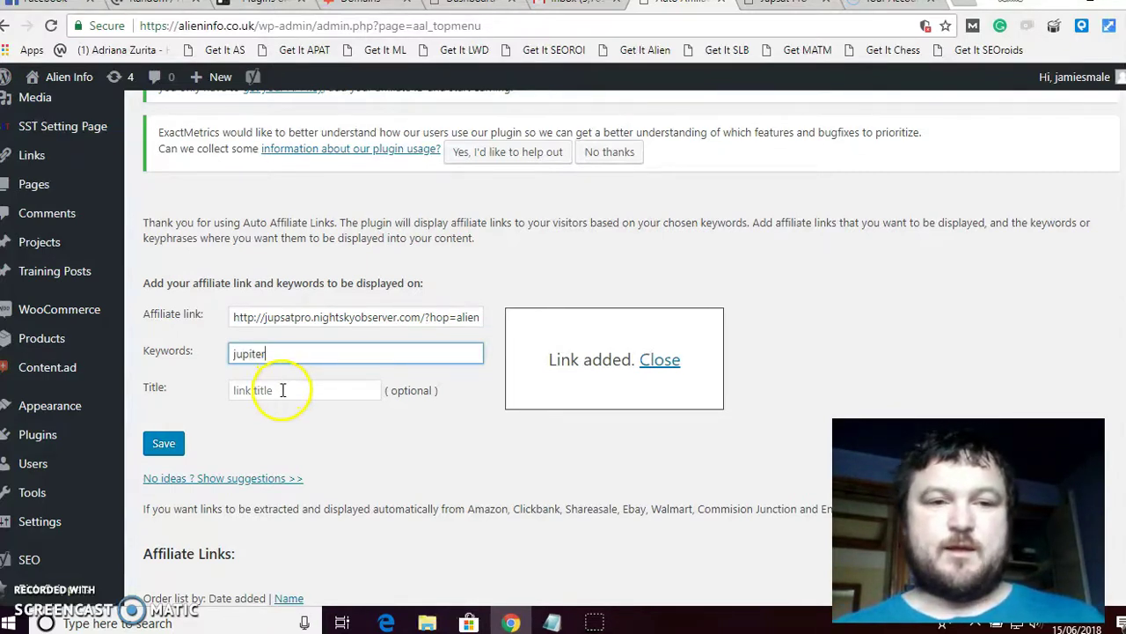
{"action": "left_click", "coordinate": [282, 390]}
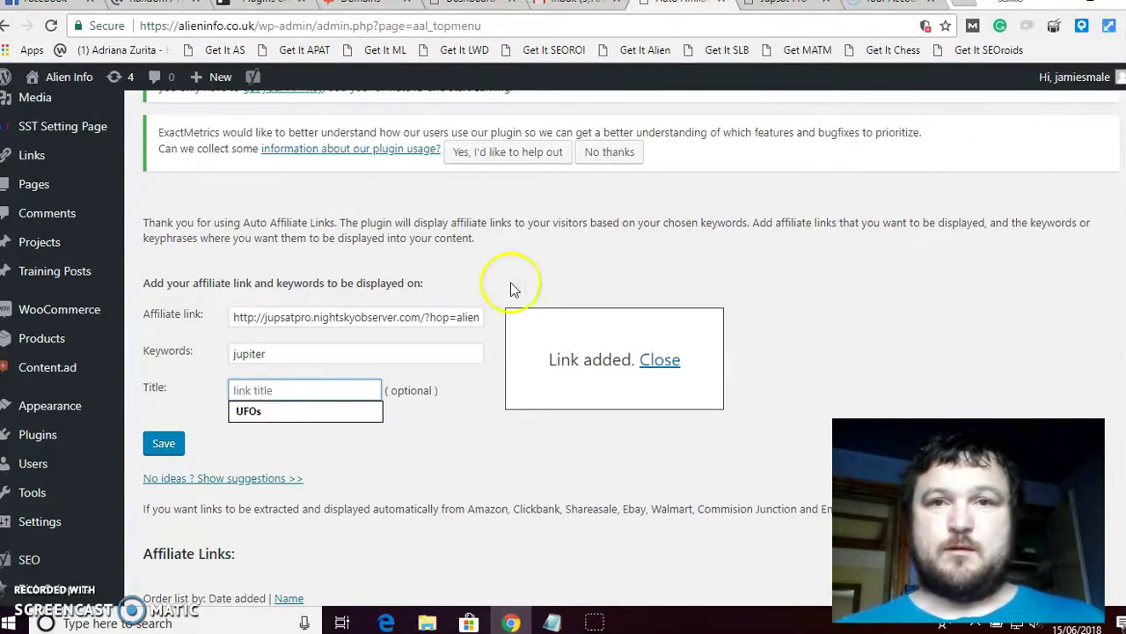
{"action": "left_click", "coordinate": [778, 4]}
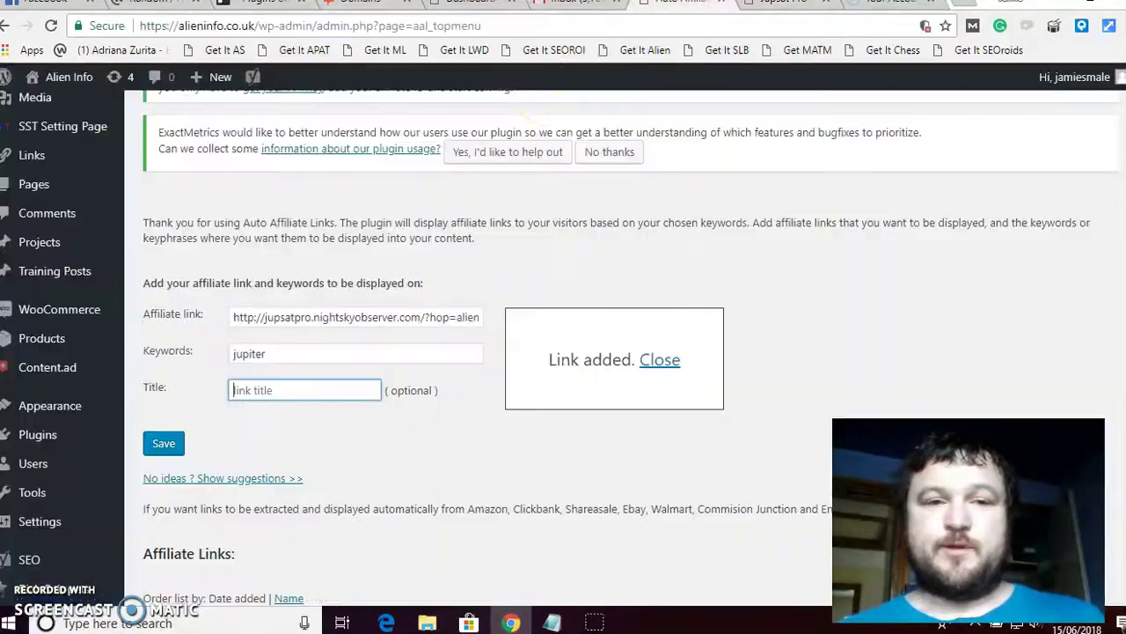
{"action": "left_click", "coordinate": [682, 4]}
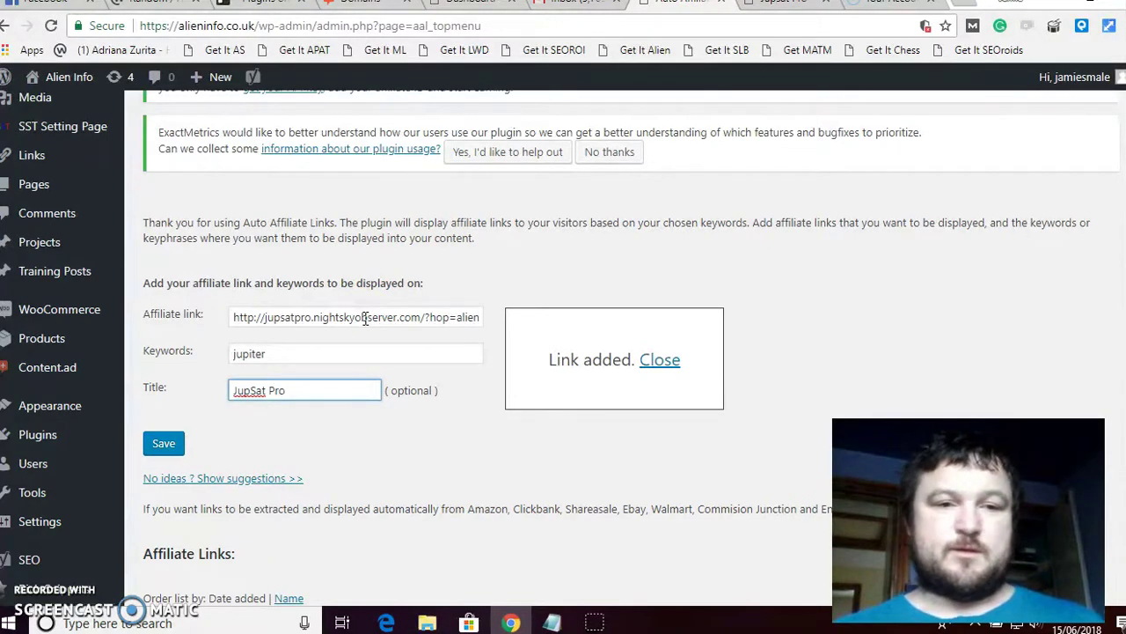
{"action": "left_click", "coordinate": [164, 444]}
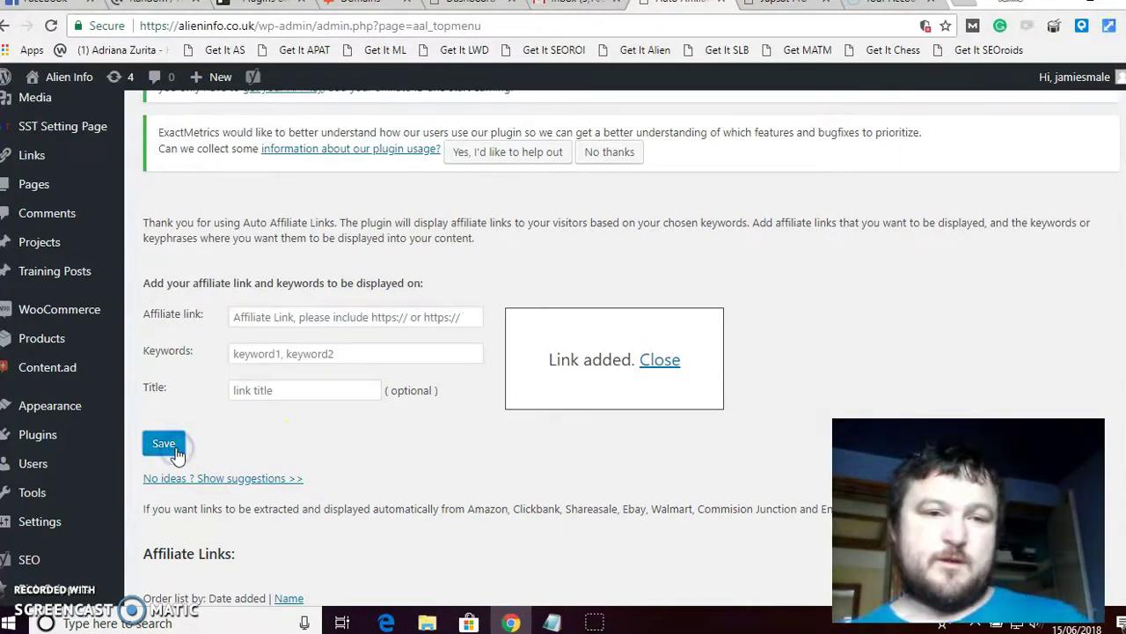
{"action": "left_click", "coordinate": [180, 449]}
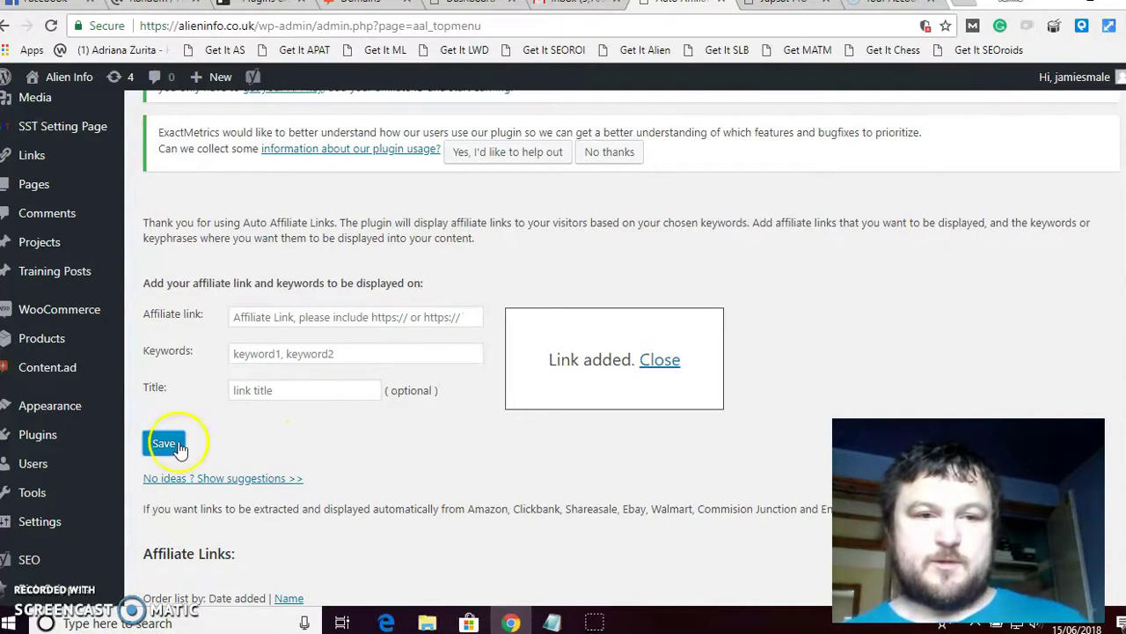
Review the saved link list, then switch to the live Alien Info homepage.
{"action": "scroll", "coordinate": [264, 460], "scroll_direction": "down", "scroll_amount": 7}
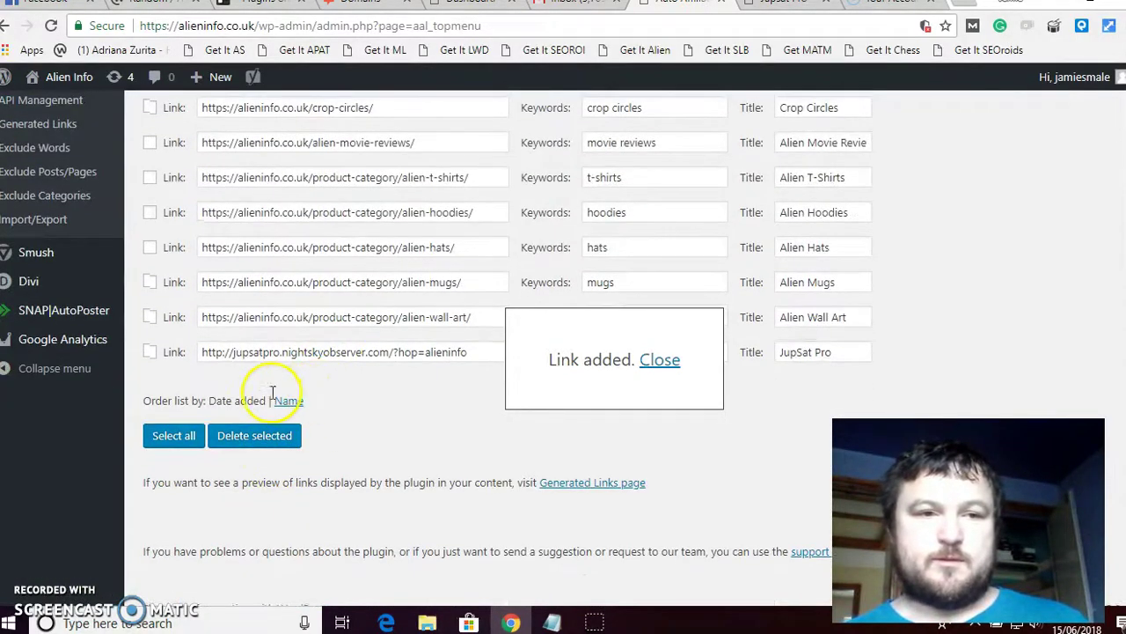
{"action": "scroll", "coordinate": [273, 392], "scroll_direction": "up", "scroll_amount": 1}
{"action": "key", "text": "ctrl+Tab"}
Scroll to the 'What About Aliens' section and follow the auto-inserted 'Aliens' link.
{"action": "scroll", "coordinate": [424, 330], "scroll_direction": "down", "scroll_amount": 2}
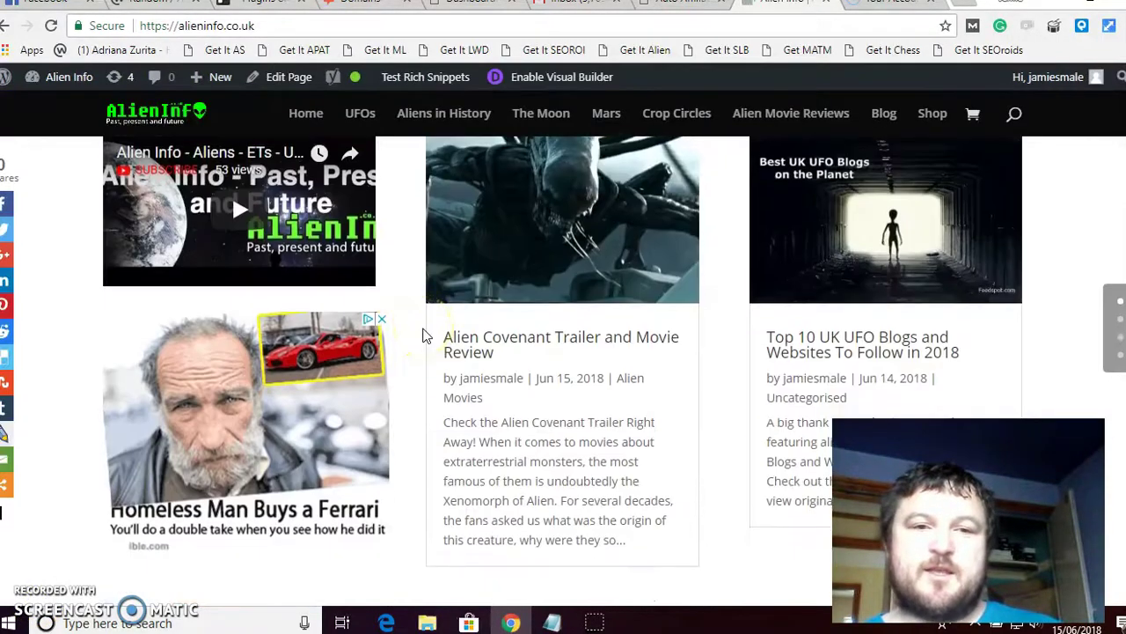
{"action": "scroll", "coordinate": [422, 335], "scroll_direction": "down", "scroll_amount": 8}
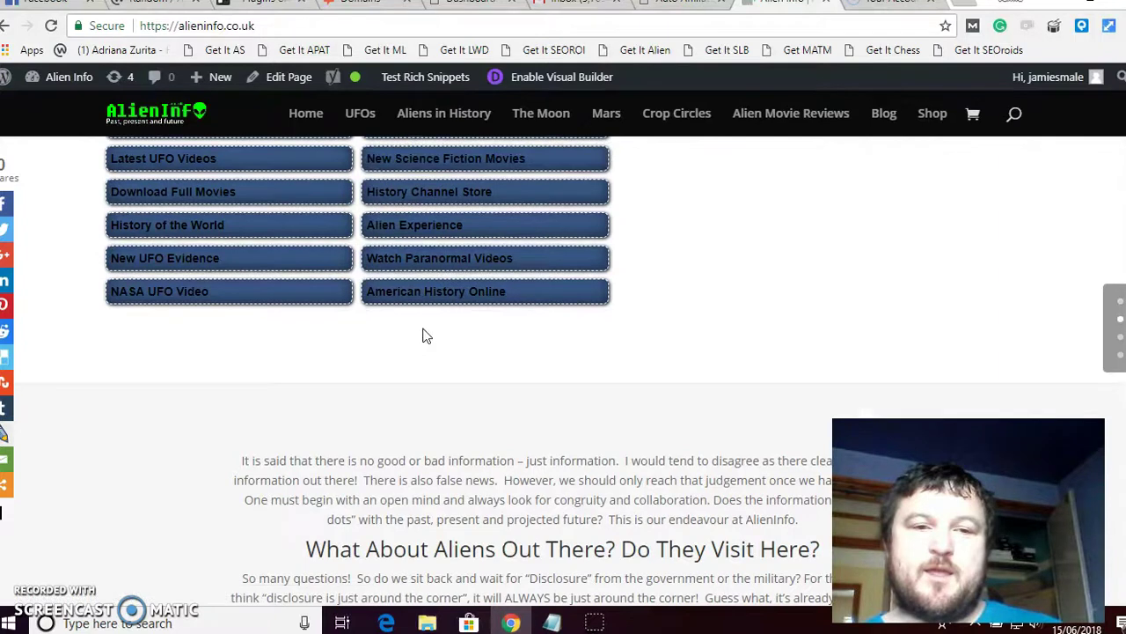
{"action": "scroll", "coordinate": [425, 332], "scroll_direction": "down", "scroll_amount": 3}
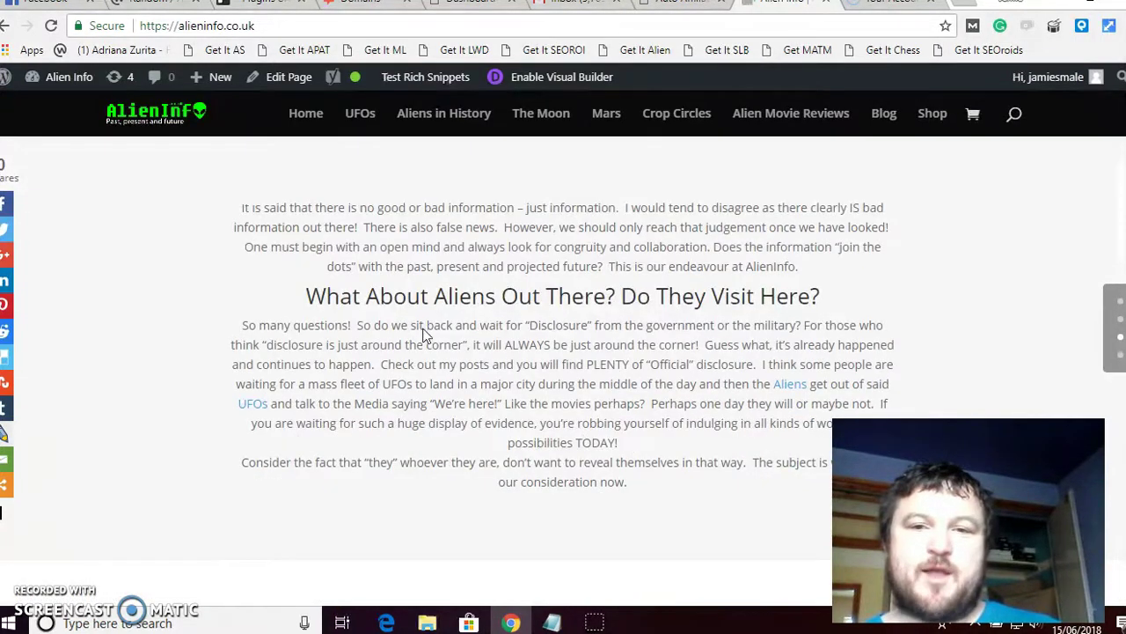
{"action": "scroll", "coordinate": [444, 326], "scroll_direction": "down", "scroll_amount": 1}
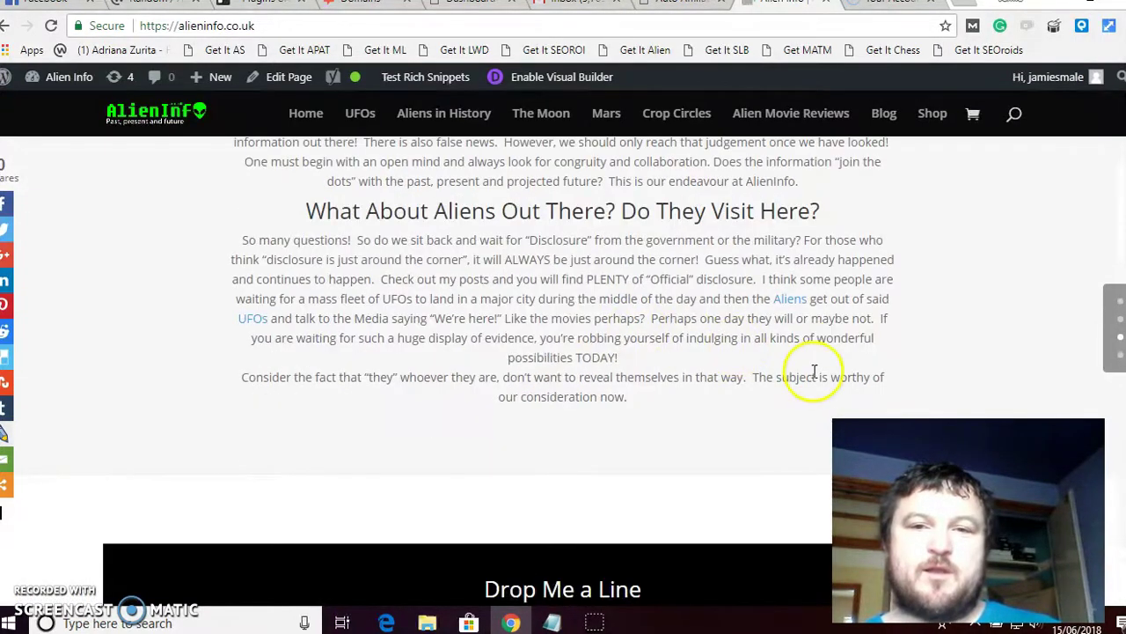
{"action": "left_click", "coordinate": [793, 302]}
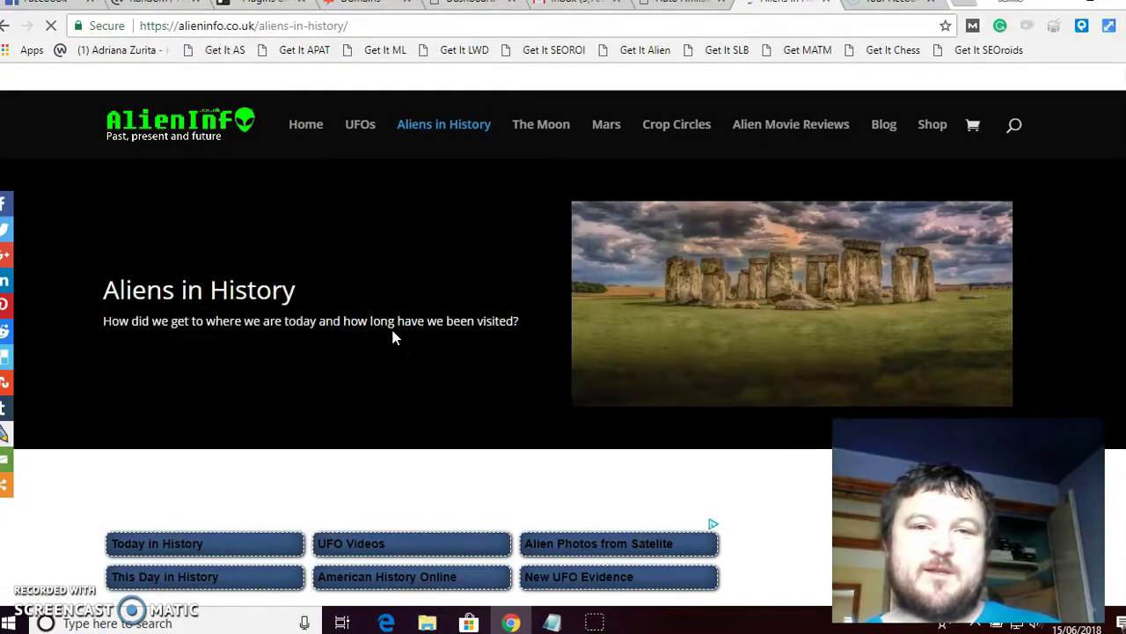
Open the '5 Most Controversial UFO Sightings' post and try its auto-linked 'History' word.
{"action": "scroll", "coordinate": [393, 337], "scroll_direction": "down", "scroll_amount": 3}
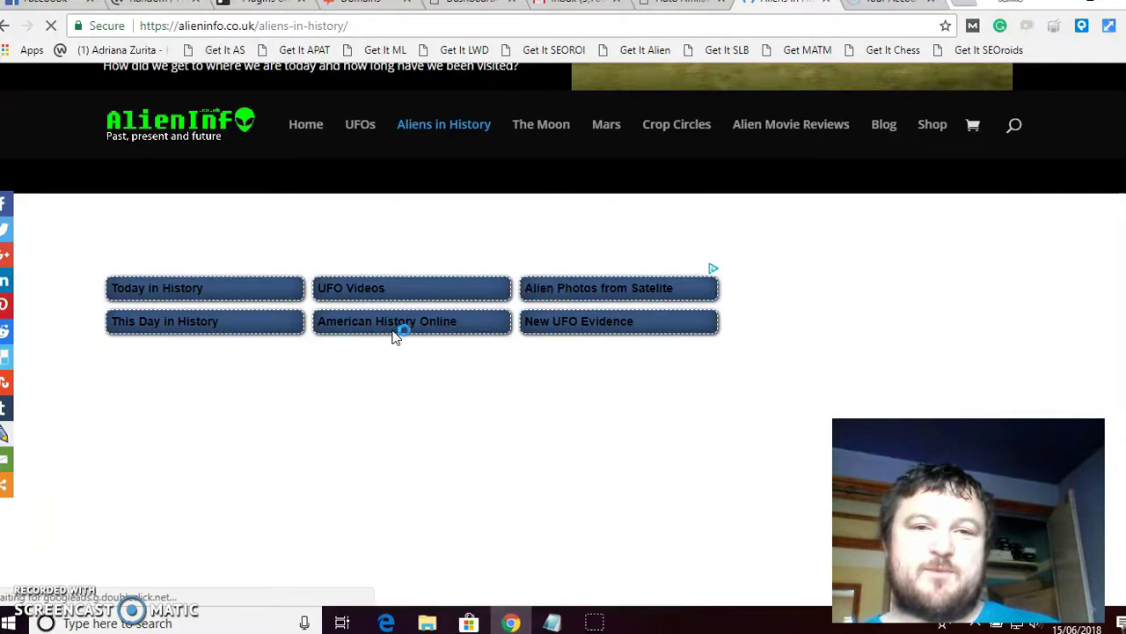
{"action": "left_click", "coordinate": [376, 365]}
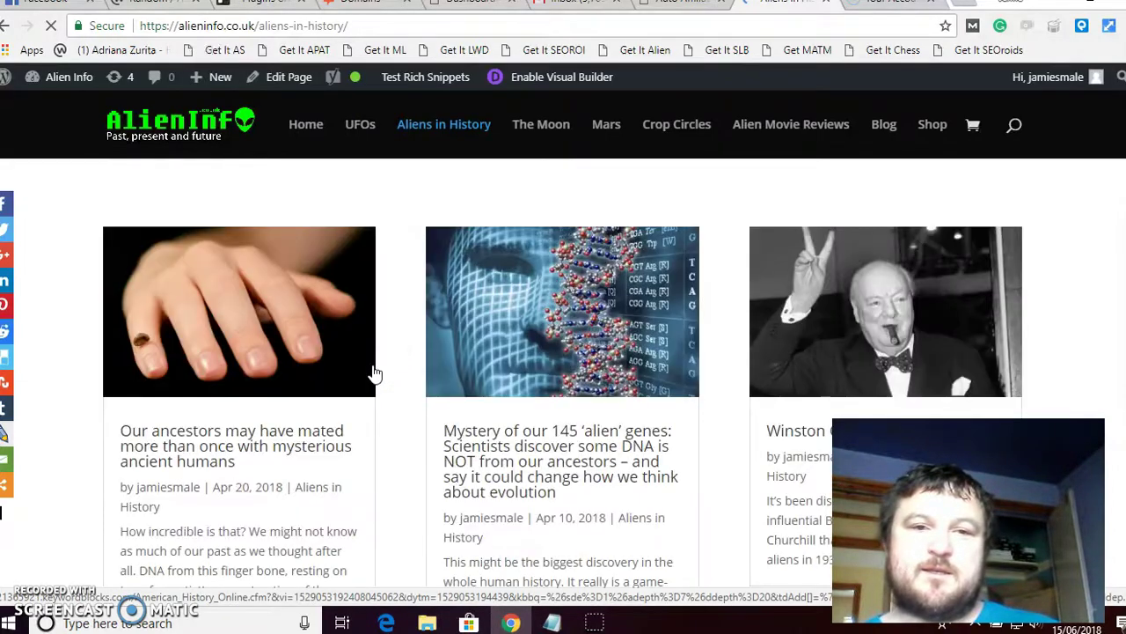
{"action": "scroll", "coordinate": [374, 373], "scroll_direction": "down", "scroll_amount": 1}
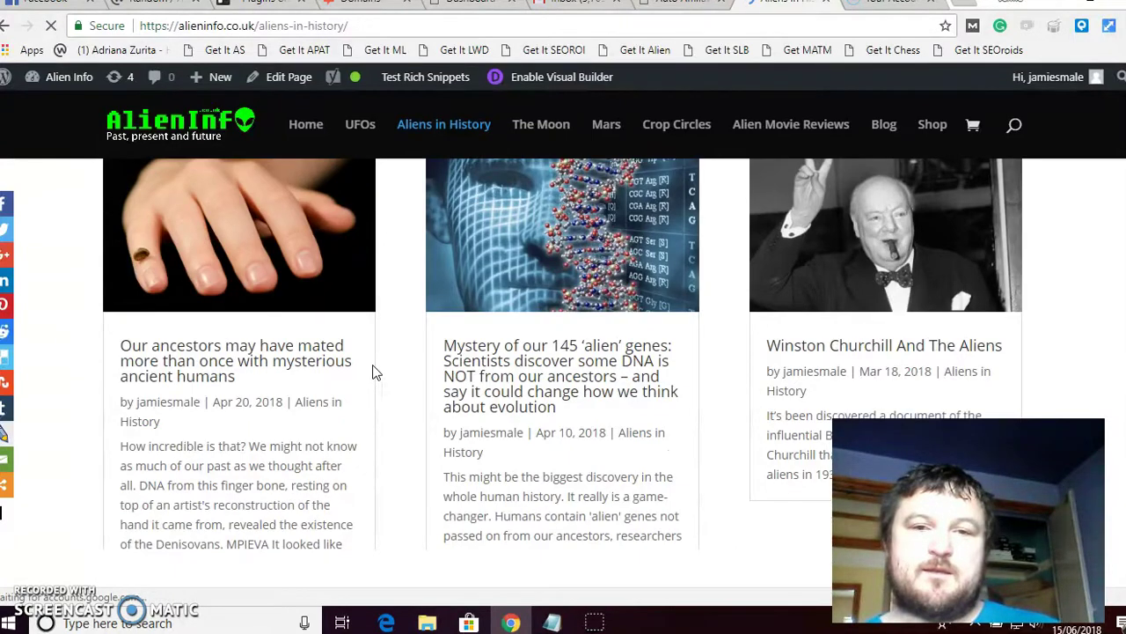
{"action": "scroll", "coordinate": [374, 373], "scroll_direction": "down", "scroll_amount": 3}
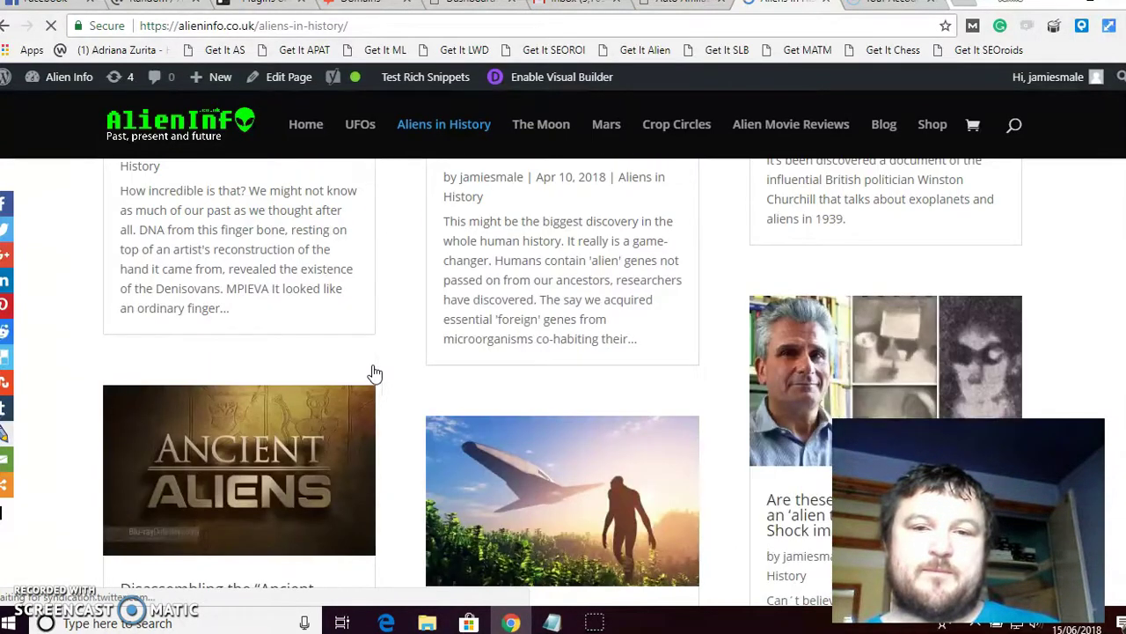
{"action": "scroll", "coordinate": [373, 373], "scroll_direction": "down", "scroll_amount": 2}
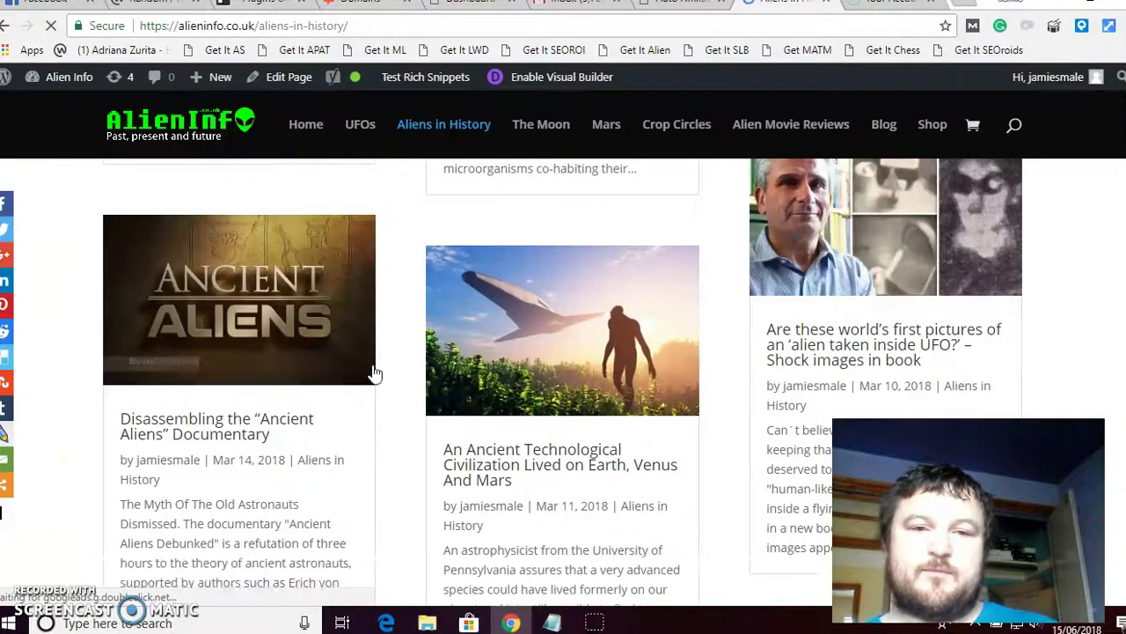
{"action": "scroll", "coordinate": [374, 373], "scroll_direction": "down", "scroll_amount": 4}
{"action": "scroll", "coordinate": [374, 373], "scroll_direction": "down", "scroll_amount": 3}
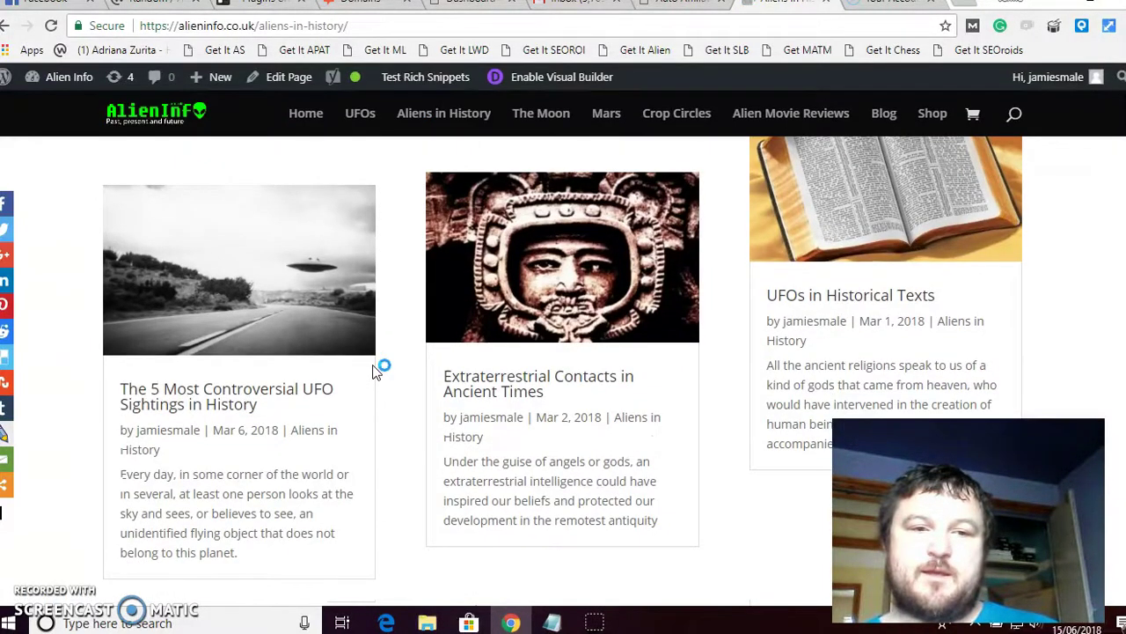
{"action": "left_click", "coordinate": [271, 317]}
{"action": "left_click", "coordinate": [215, 521]}
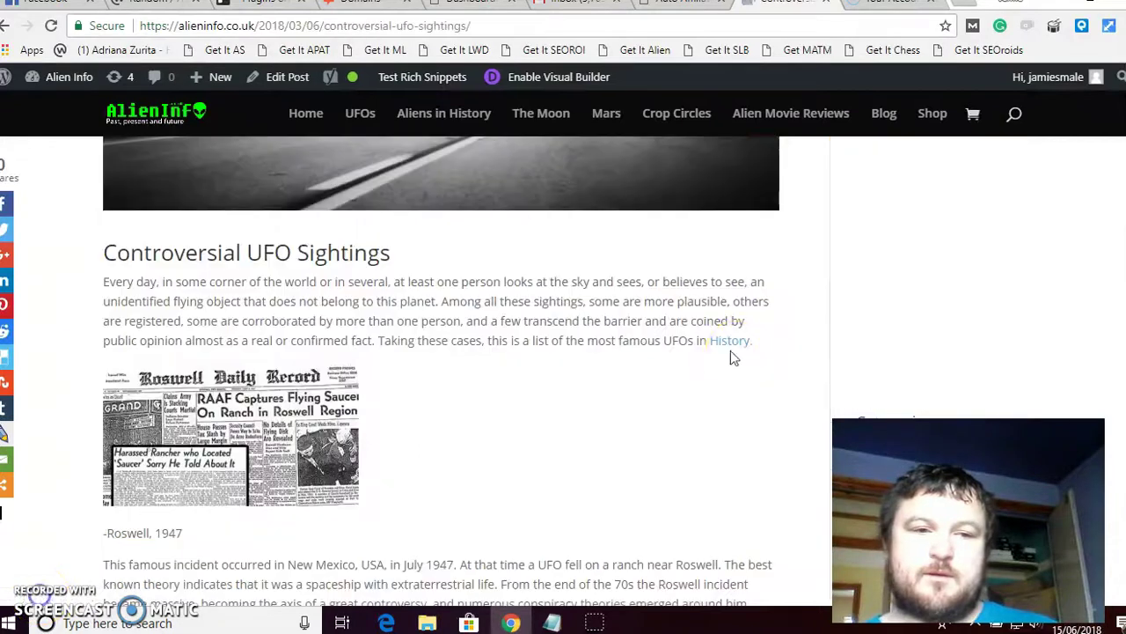
{"action": "left_click", "coordinate": [741, 346]}
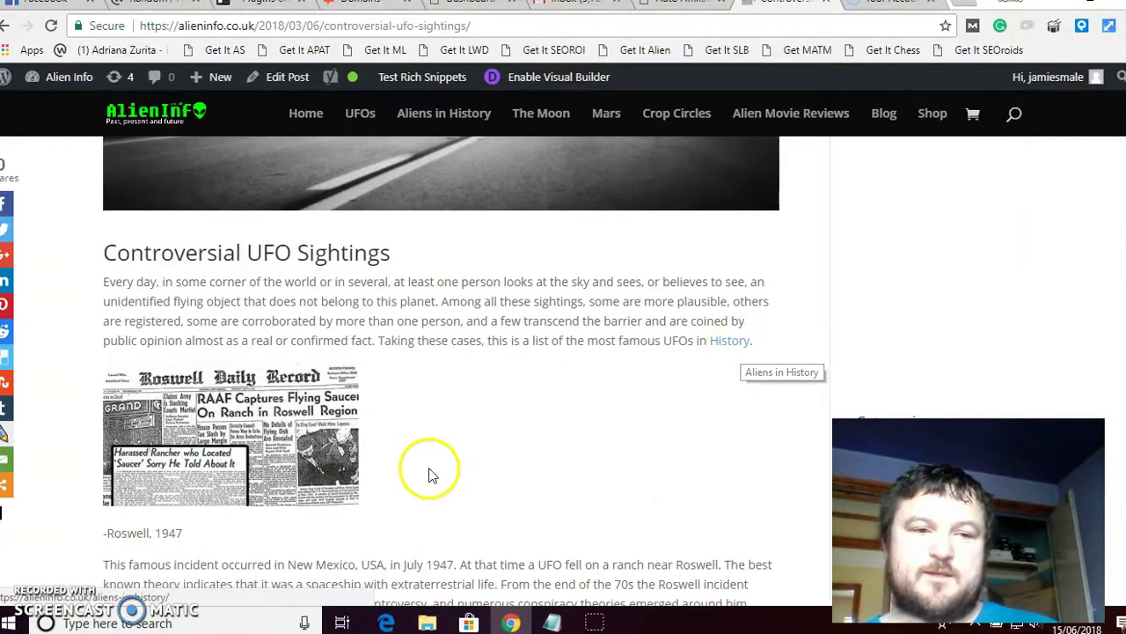